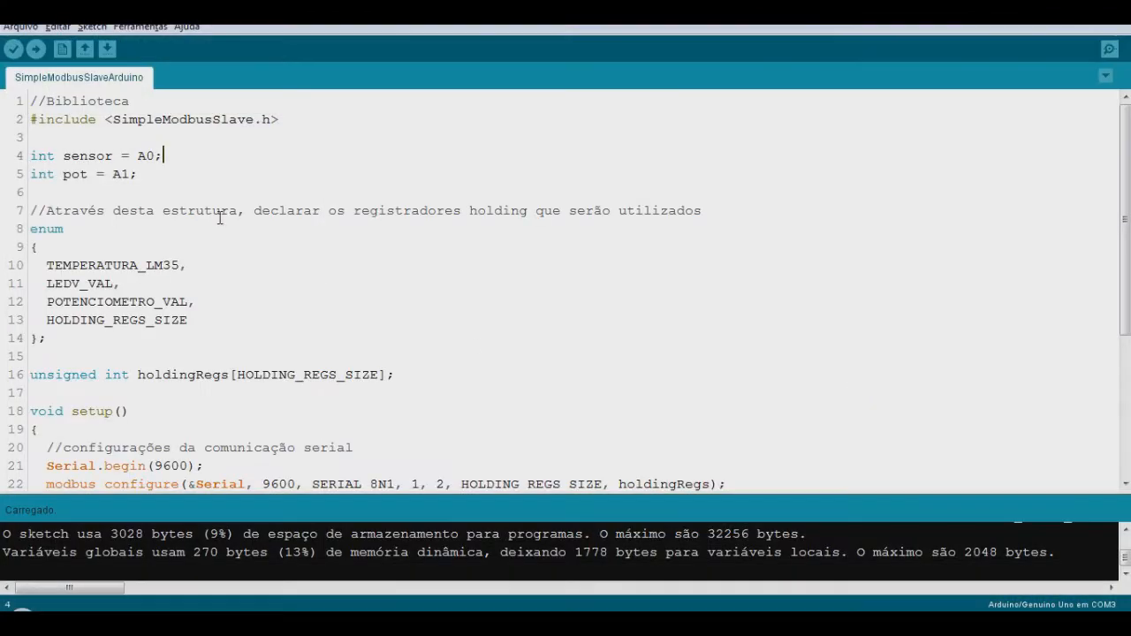
Examine the line at the start of the sketch that includes the SimpleModbusSlave.h library
drag(113, 120, 255, 119)
click(283, 120)
click(243, 622)
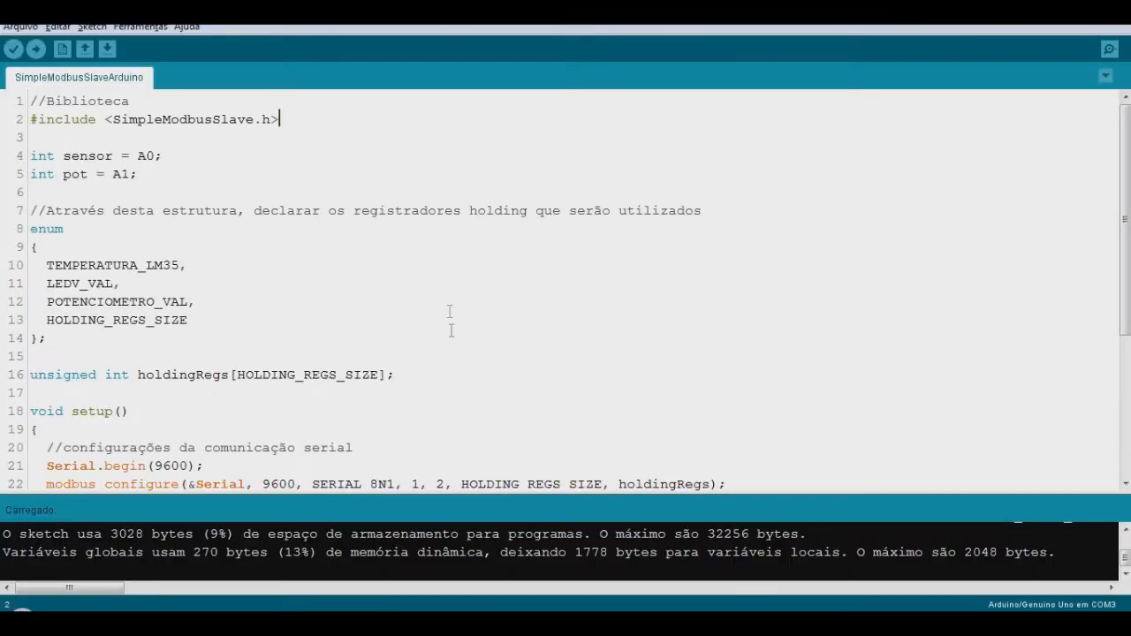
click(449, 304)
click(229, 310)
drag(121, 119, 204, 118)
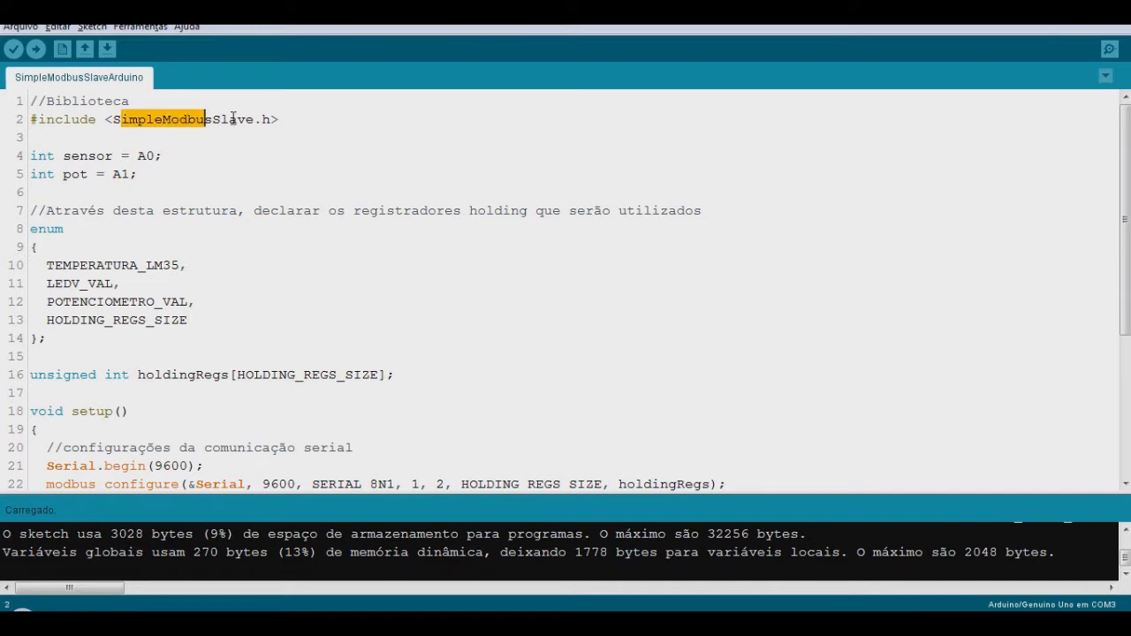
Delete the sensor and pot variable declarations above the enum comment, including the leftover blank lines
drag(139, 177, 29, 154)
key(Delete)
key(Delete)
key(Delete)
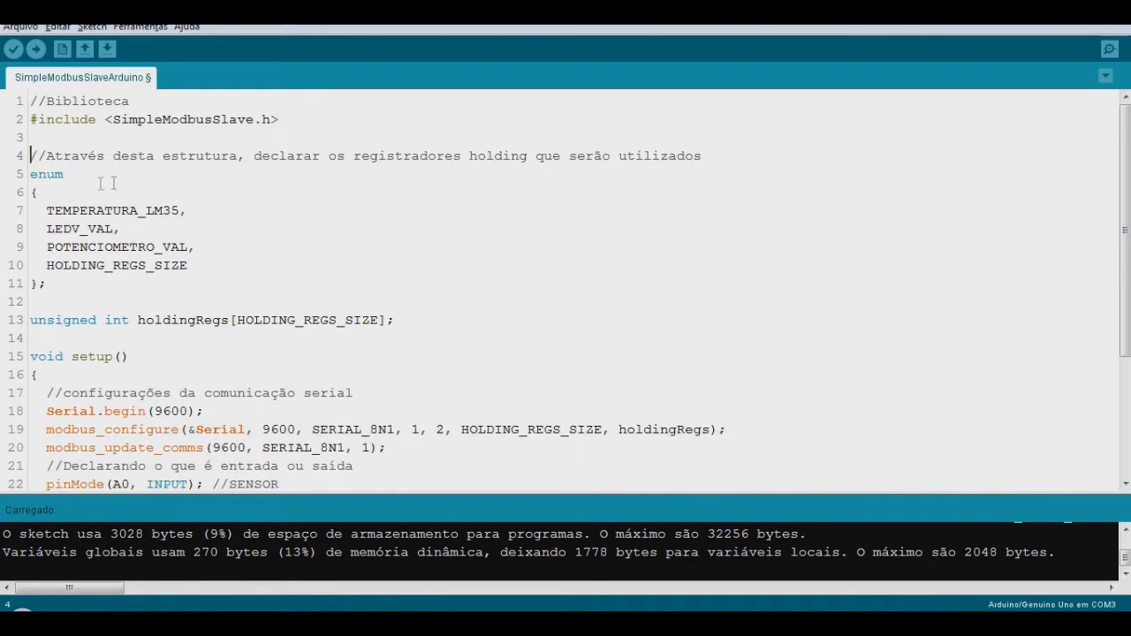
Examine the registers declared in the enum structure and the holdingRegs array that stores them
click(122, 247)
drag(186, 245, 49, 248)
click(193, 212)
scroll(290, 255, down, 1)
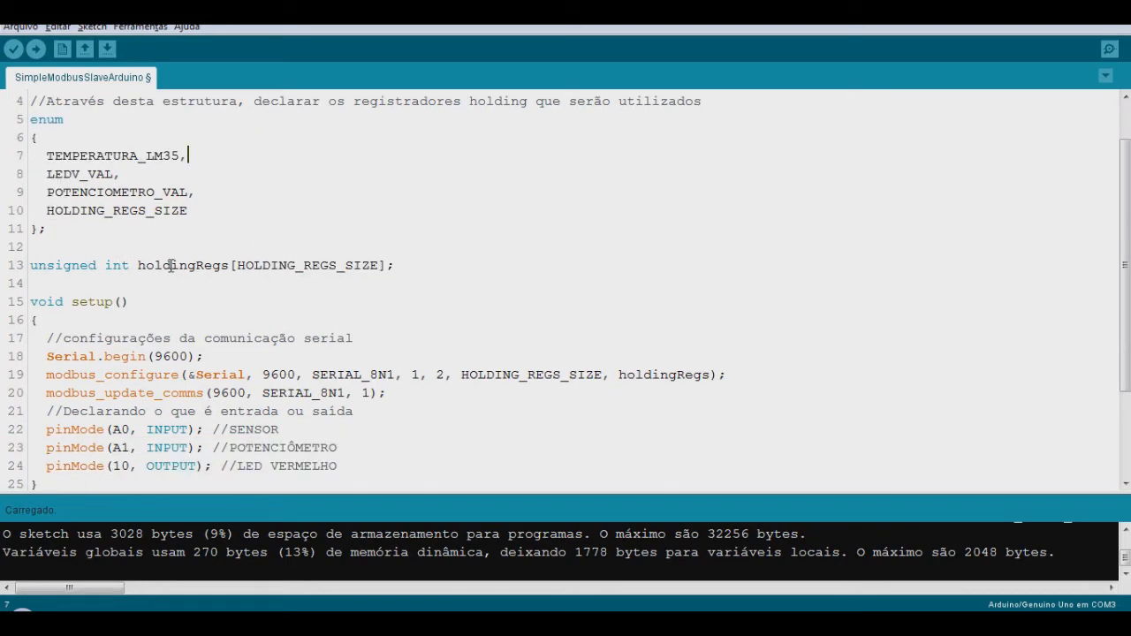
drag(139, 266, 232, 281)
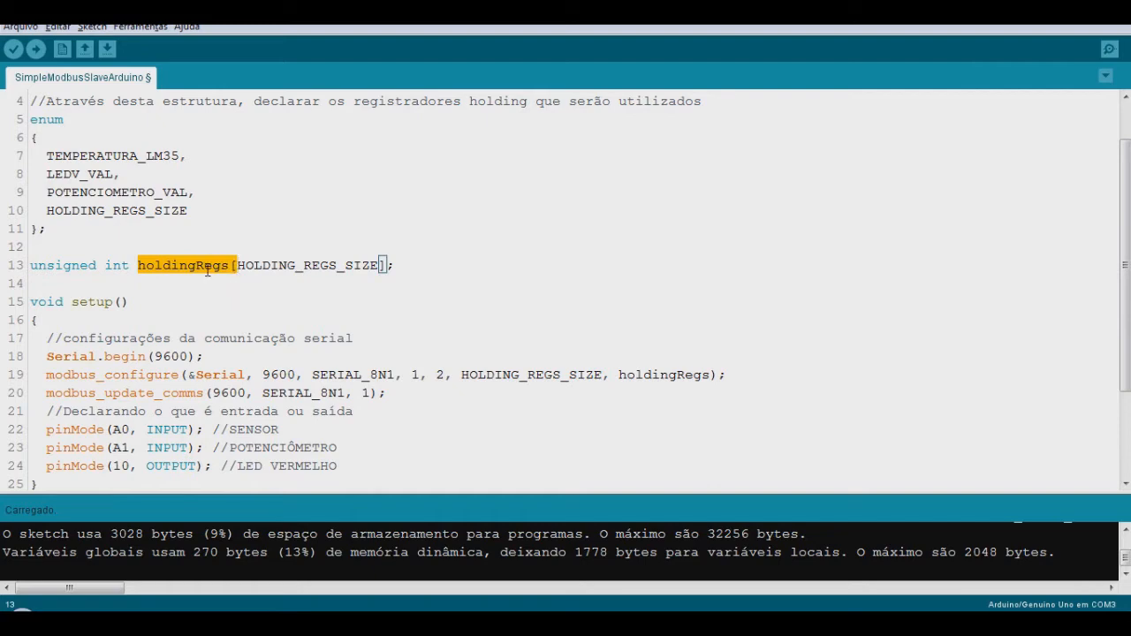
click(204, 265)
scroll(203, 265, down, 2)
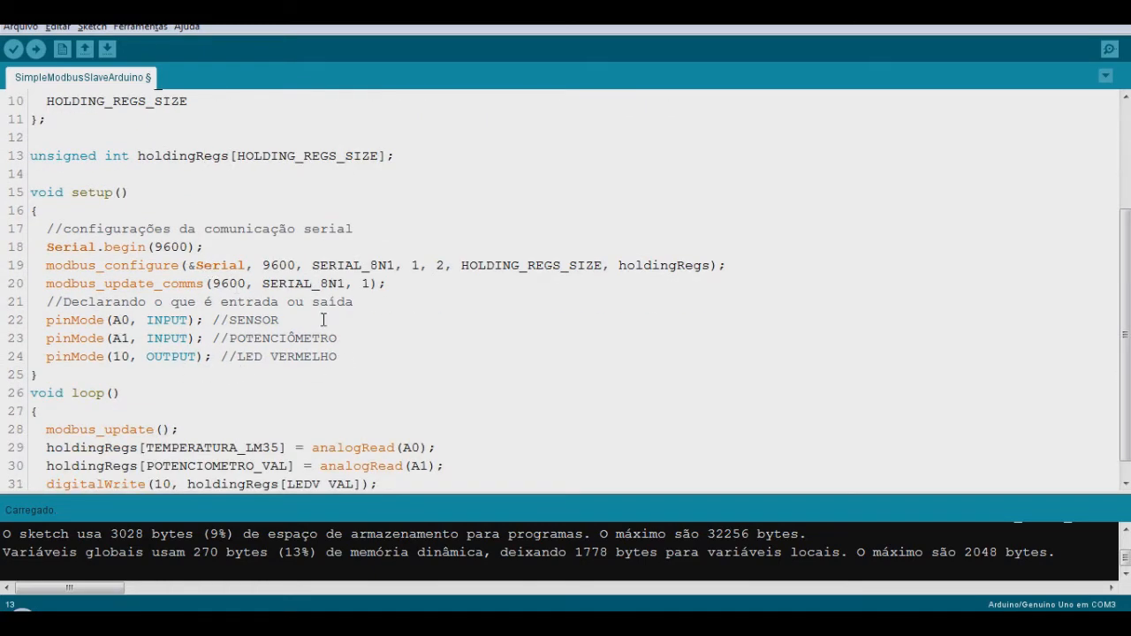
Examine the serial and Modbus configuration, the pin modes for A0, A1 and 10, and the register assignments in the loop
drag(389, 282, 38, 228)
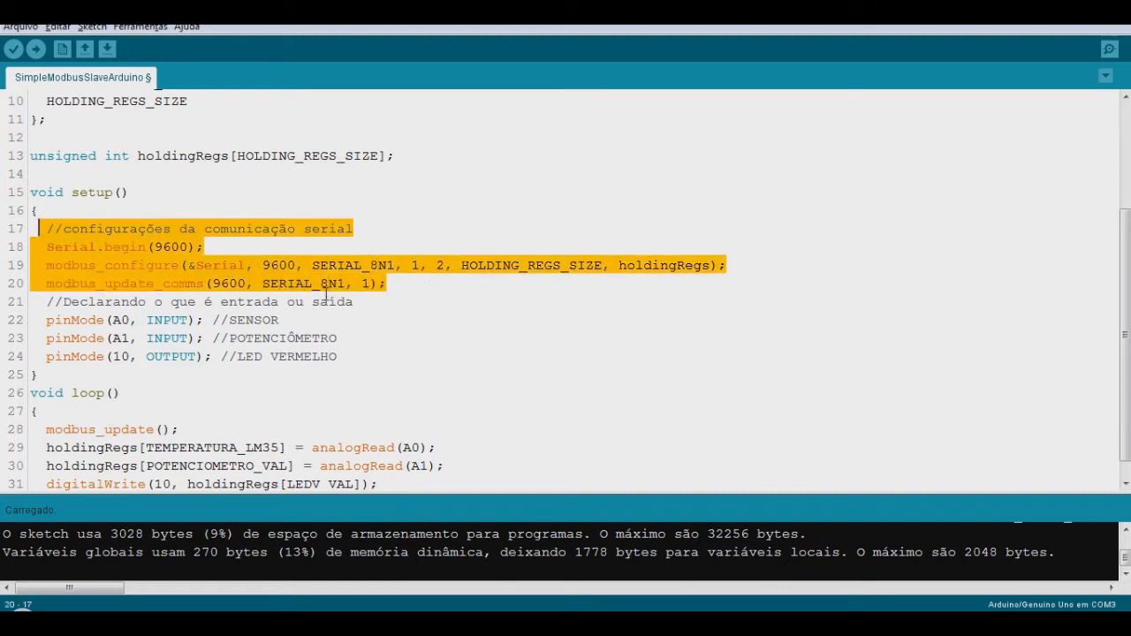
click(239, 281)
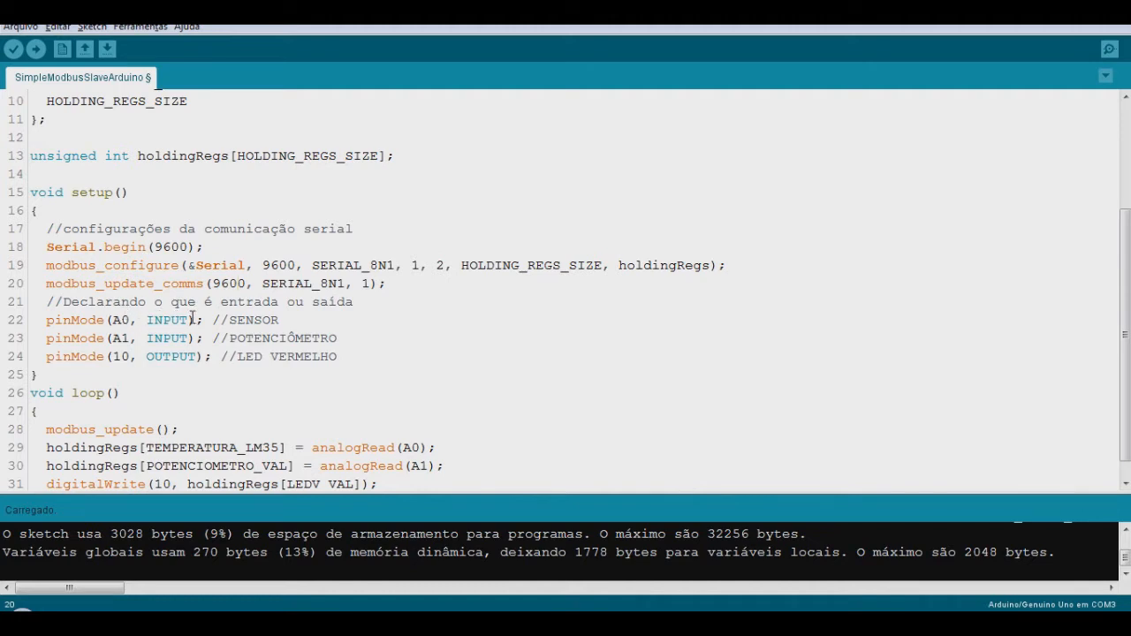
drag(132, 320, 111, 320)
double_click(121, 338)
click(237, 338)
scroll(210, 343, down, 1)
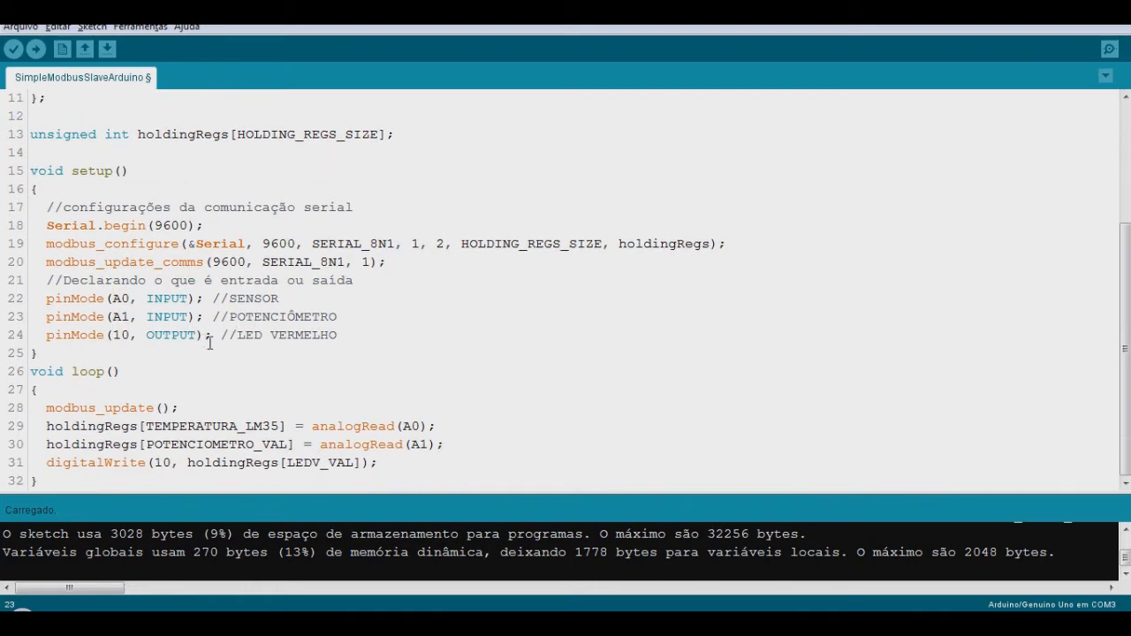
double_click(120, 334)
drag(44, 426, 271, 426)
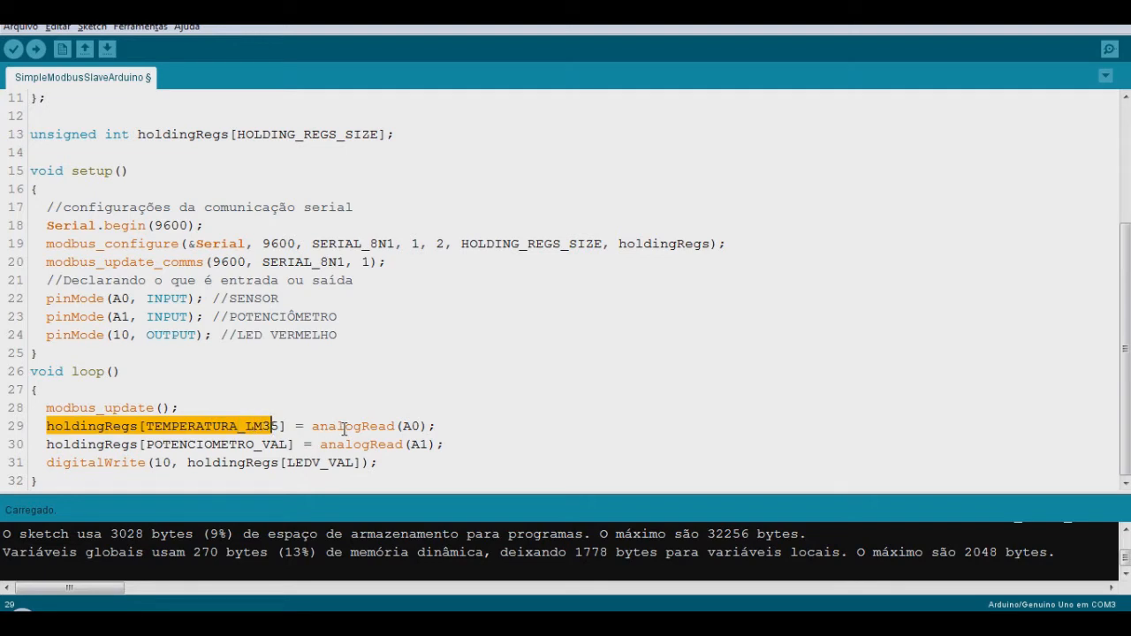
double_click(410, 426)
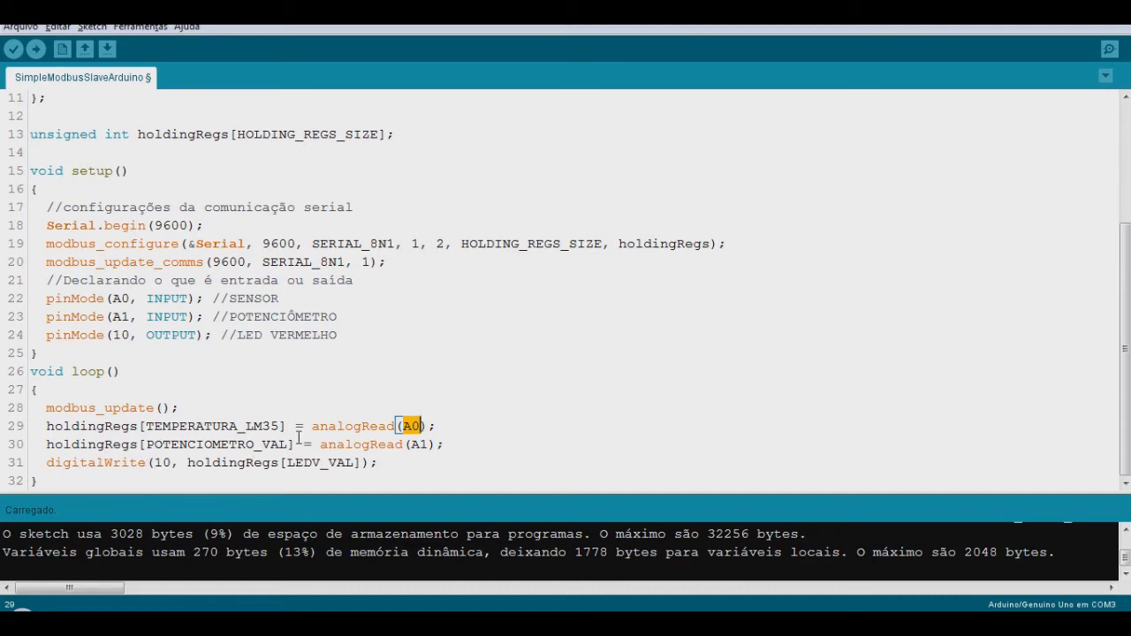
Compile the edited sketch and upload it to the Arduino/Genuino Uno after checking the board and port settings
drag(76, 480, 12, 49)
click(240, 245)
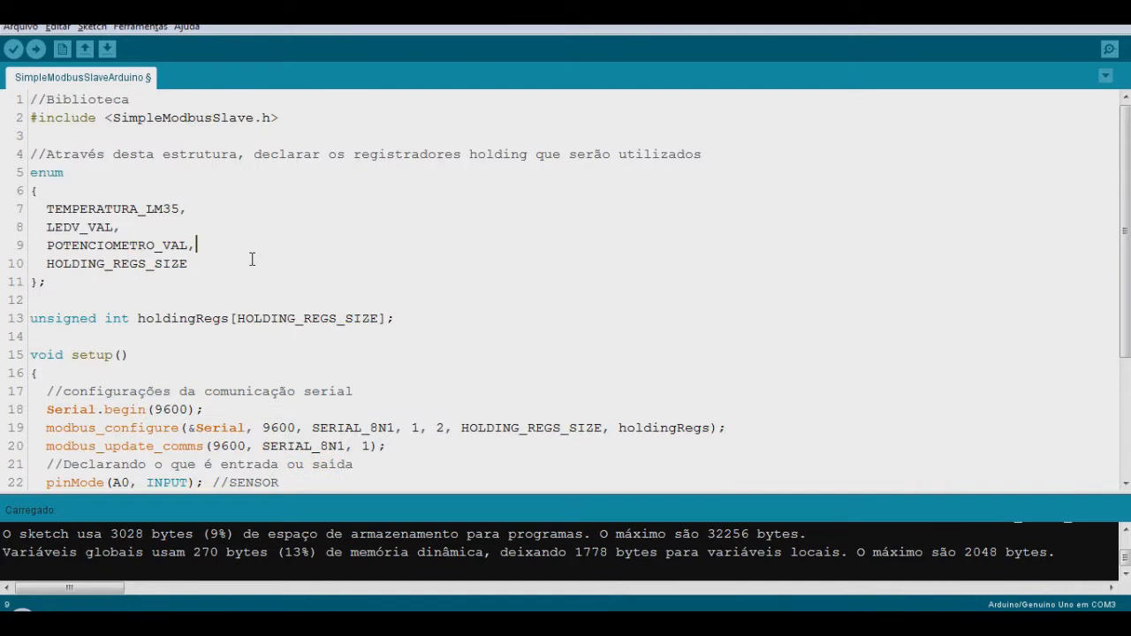
key(ctrl+r)
click(115, 27)
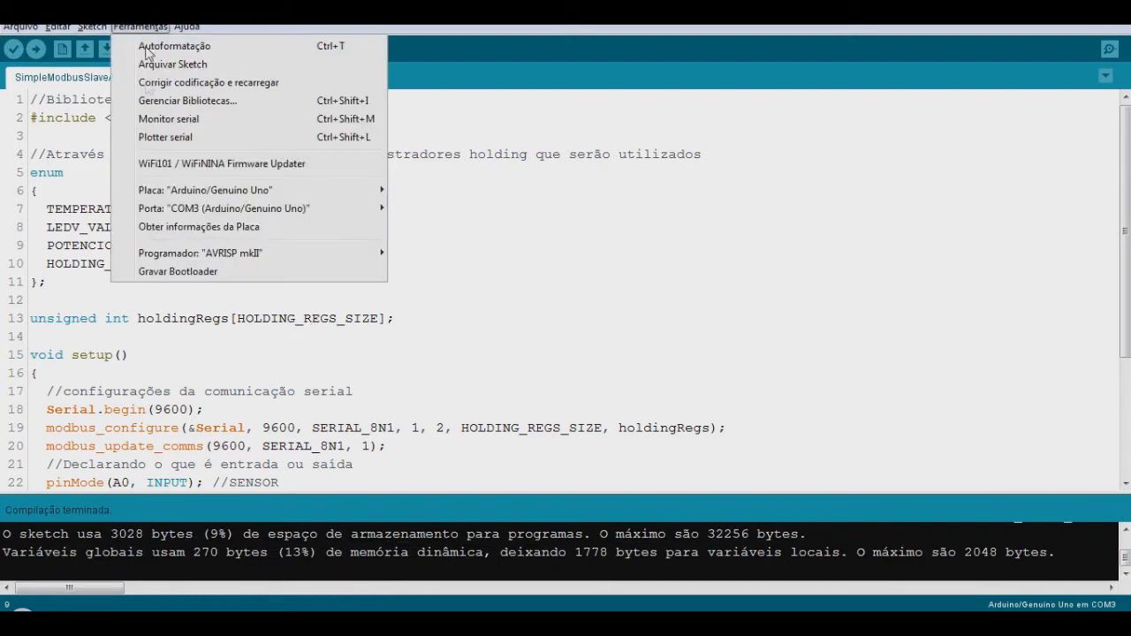
mouse_move(313, 212)
click(447, 227)
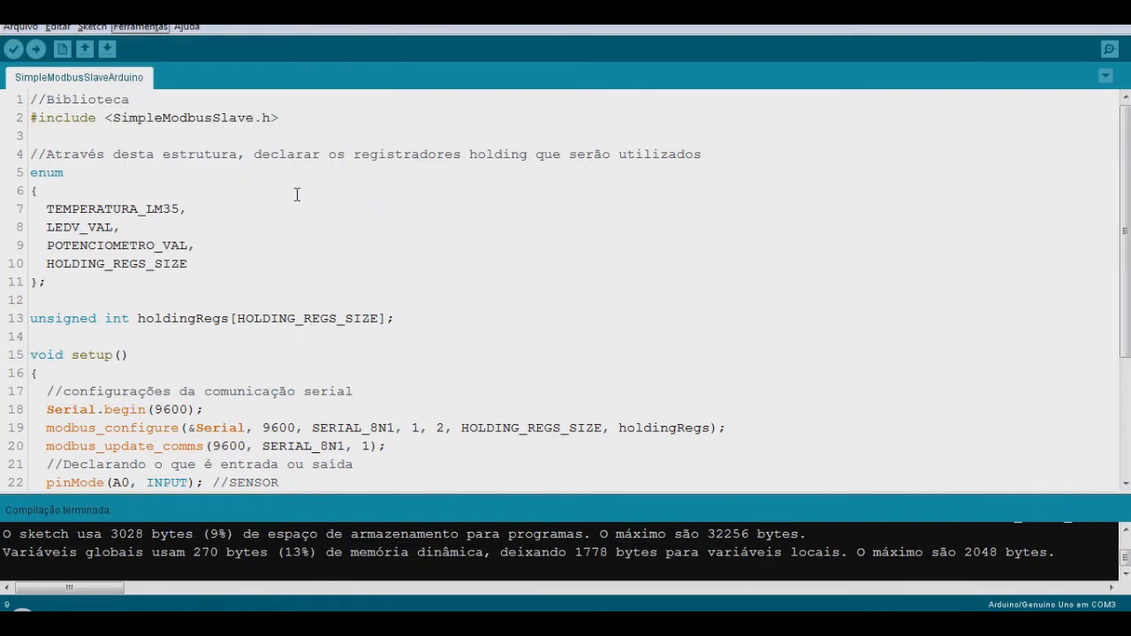
click(35, 51)
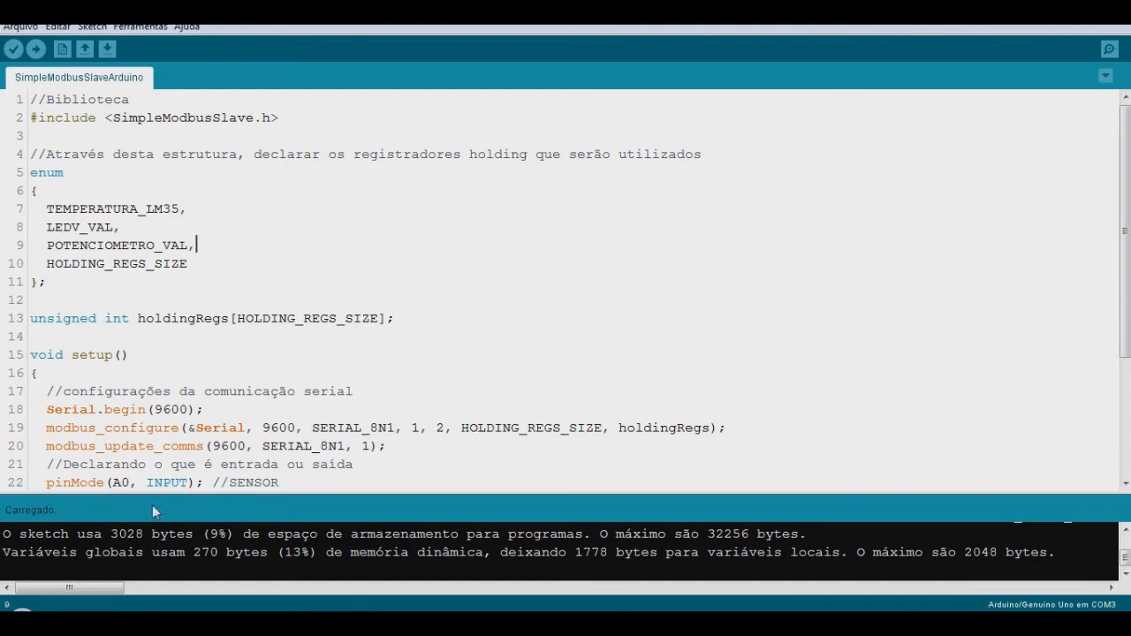
Open Tomcat7w from the Tomcat 7.0 bin folder, check the service status, and close its properties
mouse_move(69, 619)
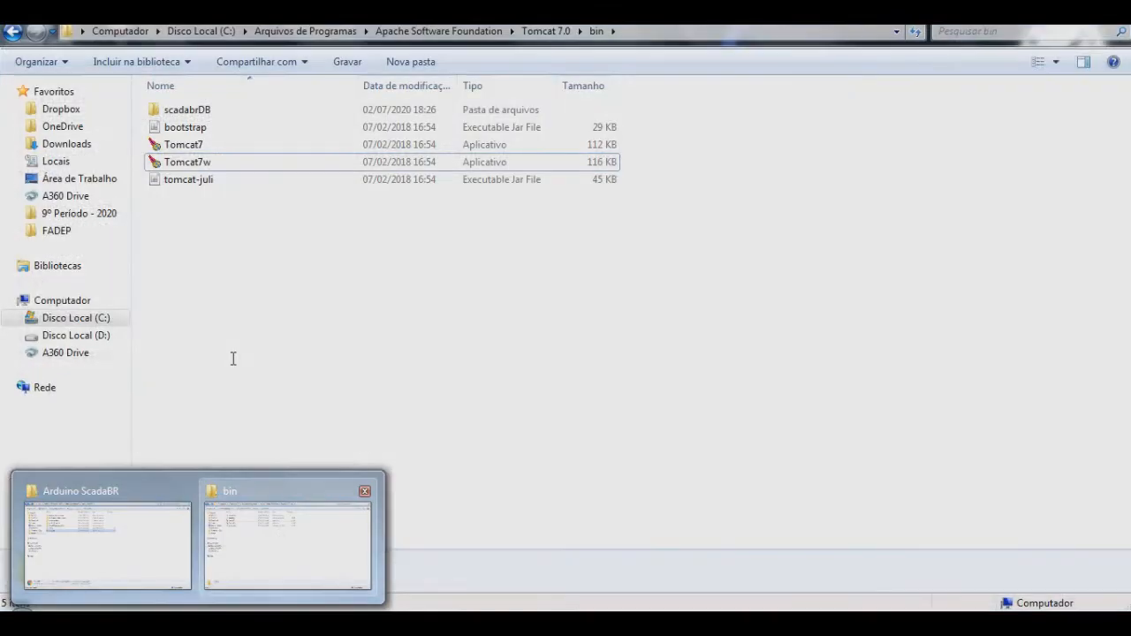
click(287, 543)
click(196, 163)
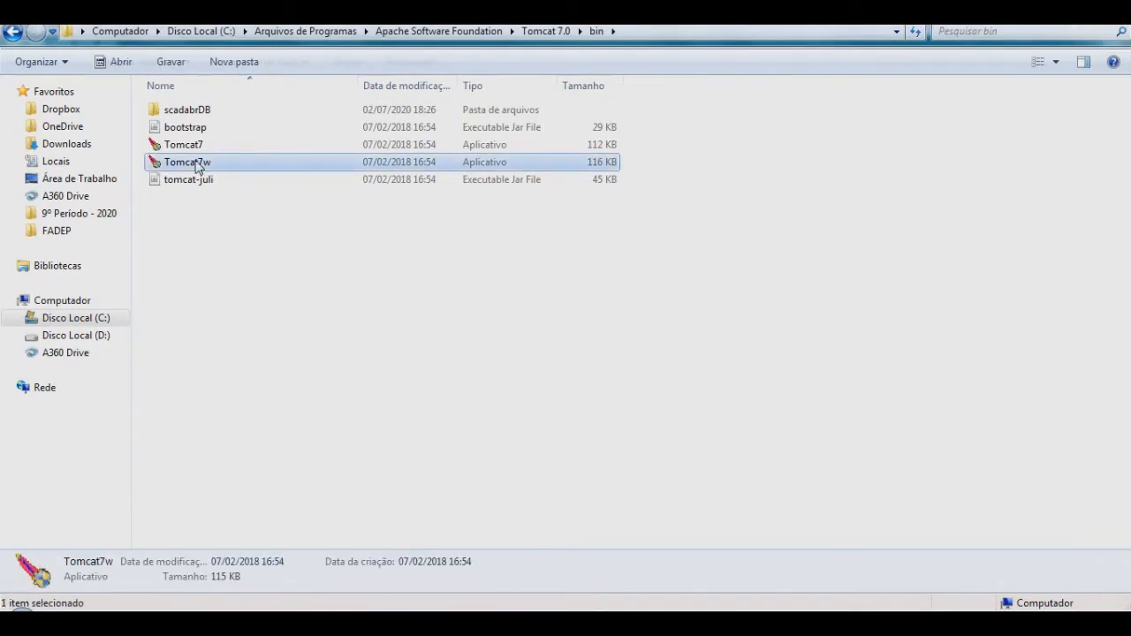
click(634, 356)
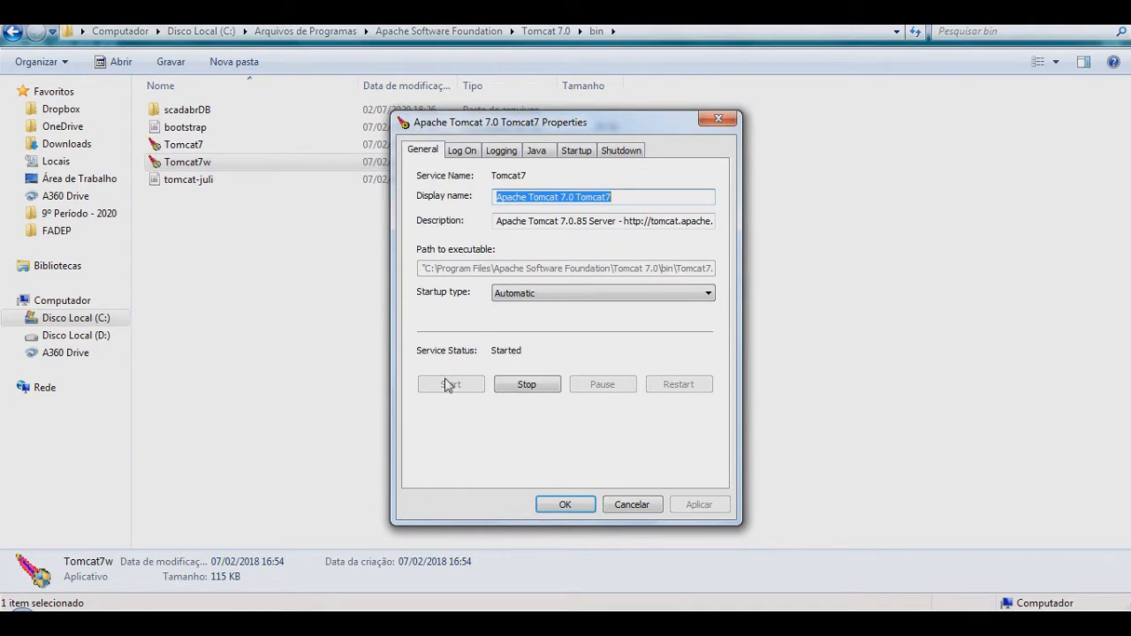
click(572, 502)
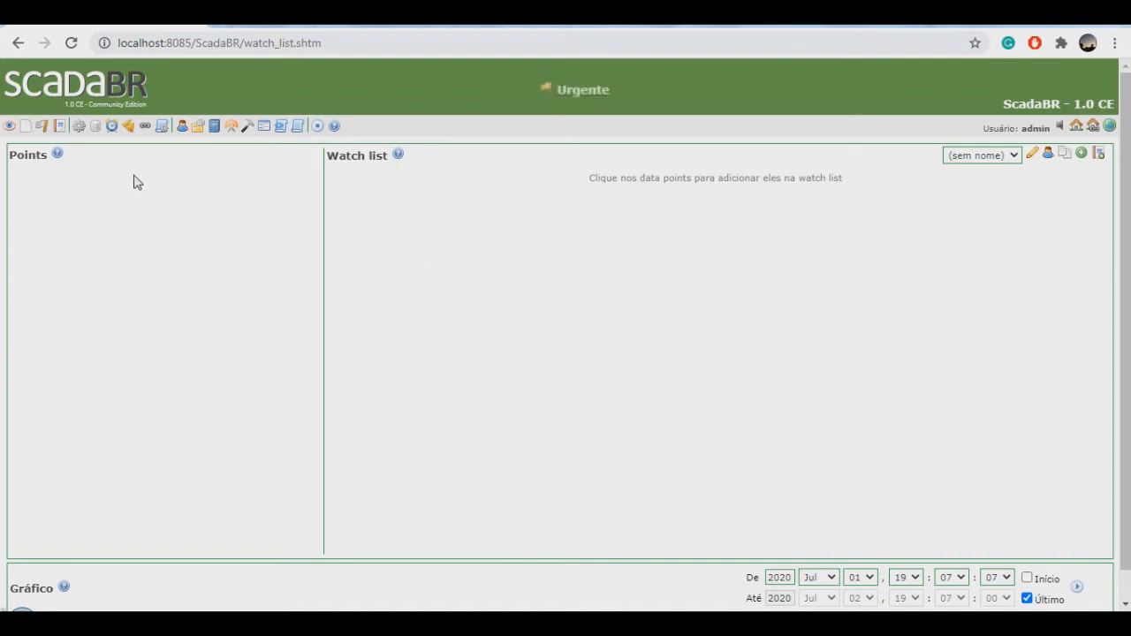
In ScadaBR, go to the data sources and create a new one of type Modbus Serial
click(96, 128)
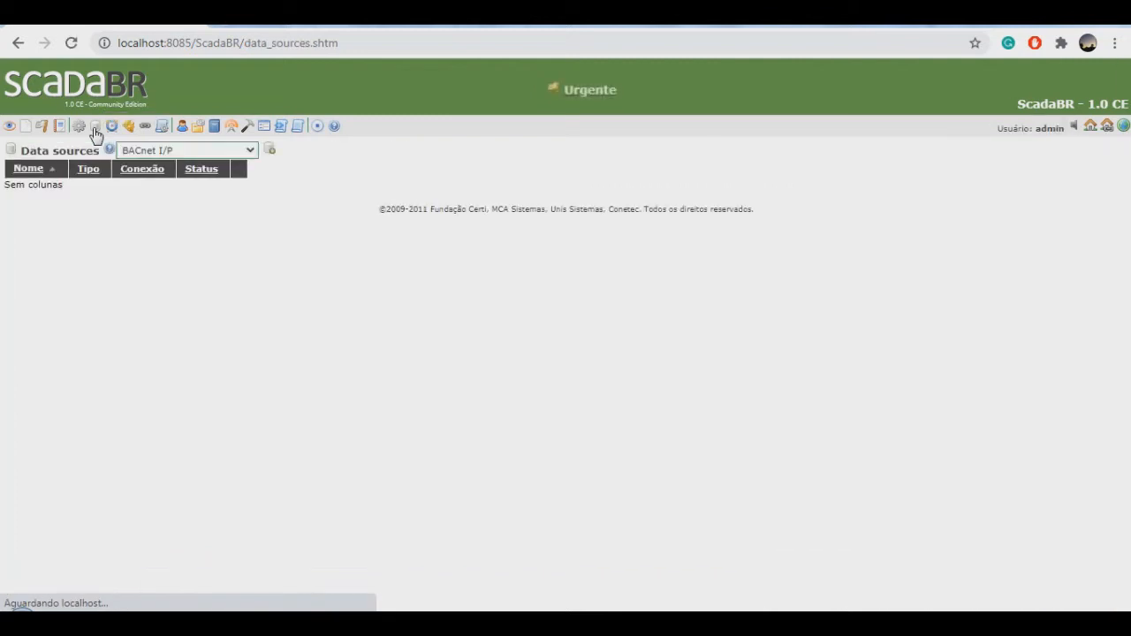
click(251, 151)
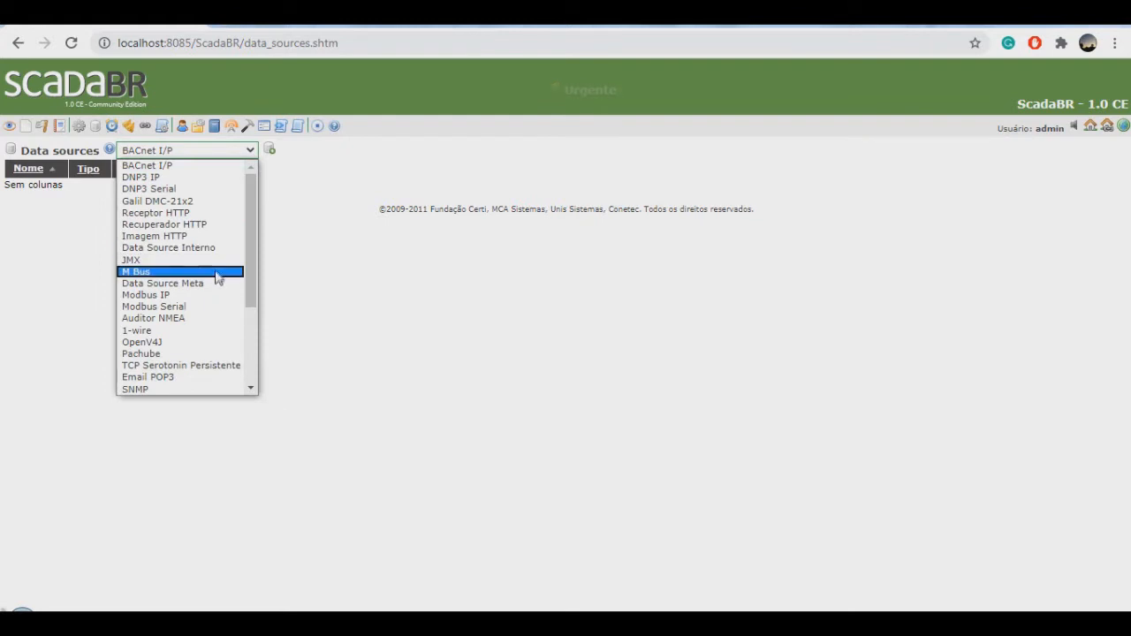
click(196, 307)
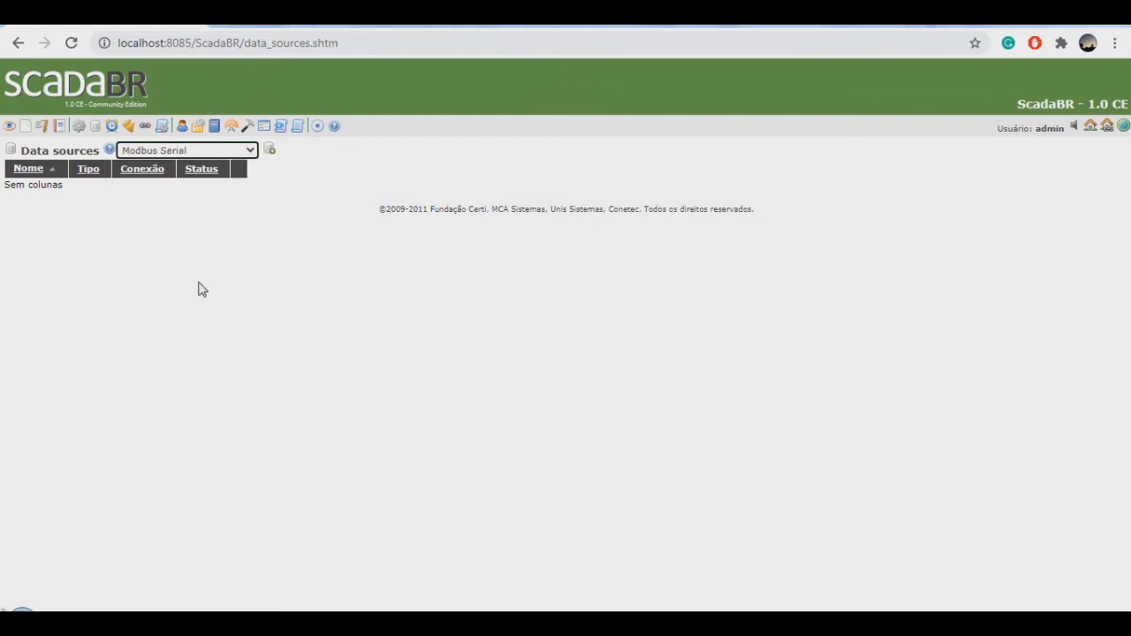
click(269, 150)
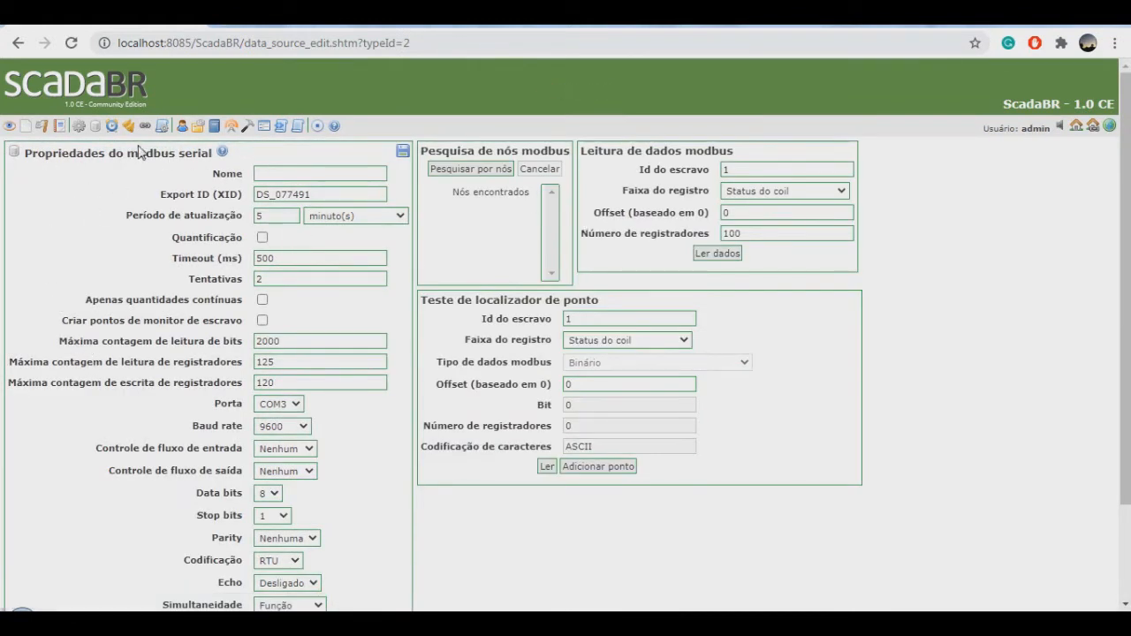
Name the data source Arduino and set its update period to 1 segundo(s)
click(274, 177)
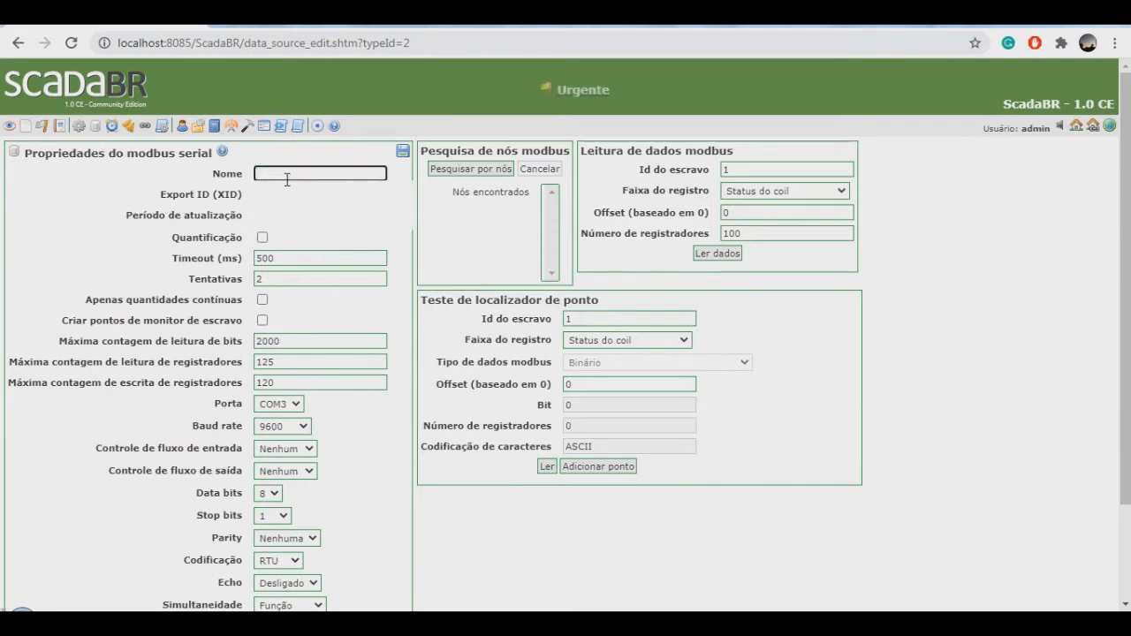
text(Arduin)
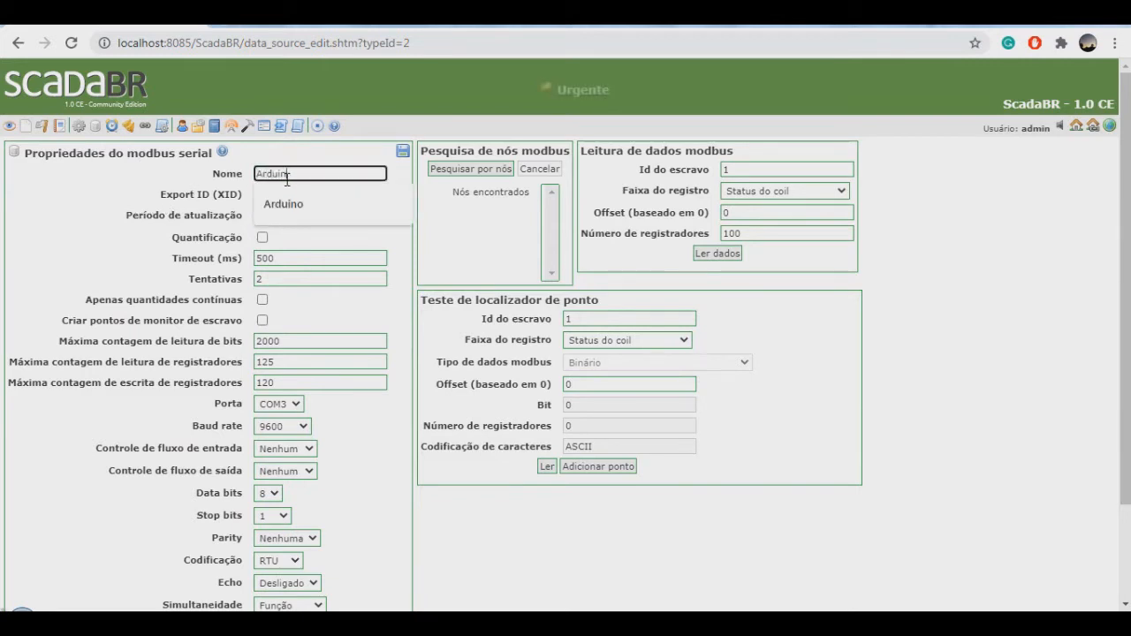
text(o)
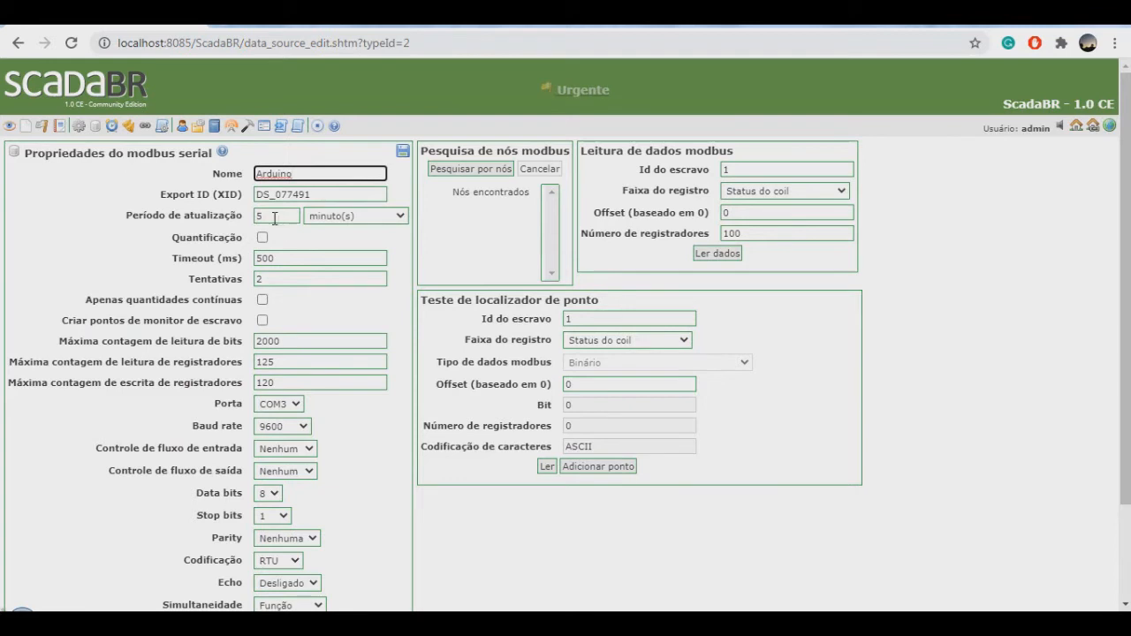
double_click(271, 215)
text(1)
click(334, 221)
click(336, 240)
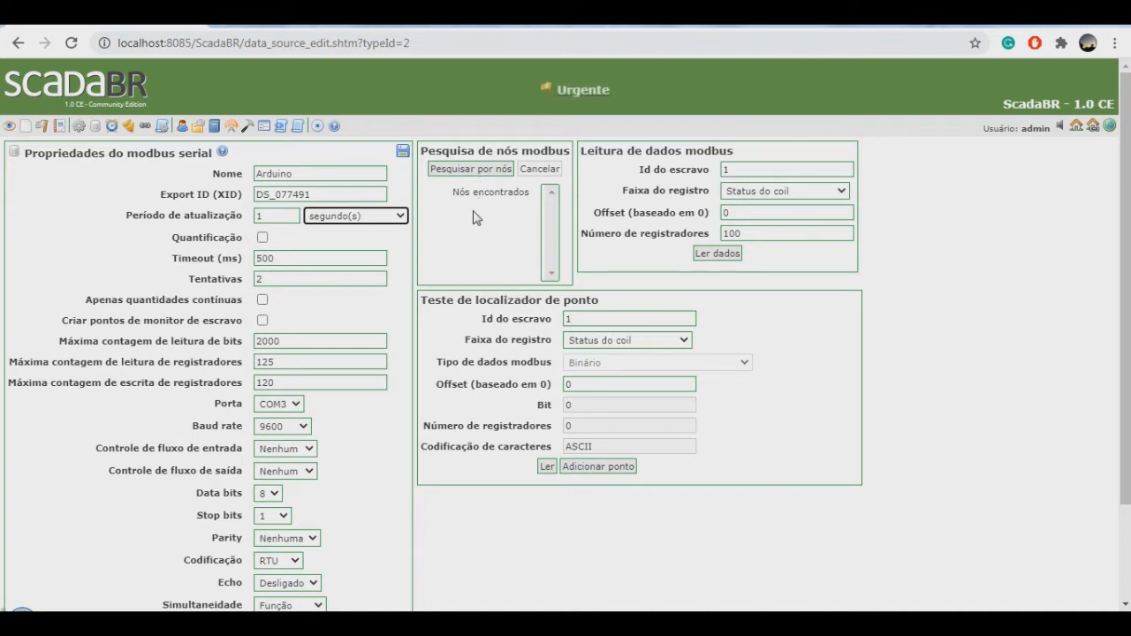
Search for Modbus nodes on the serial connection and save the Arduino data source
click(468, 169)
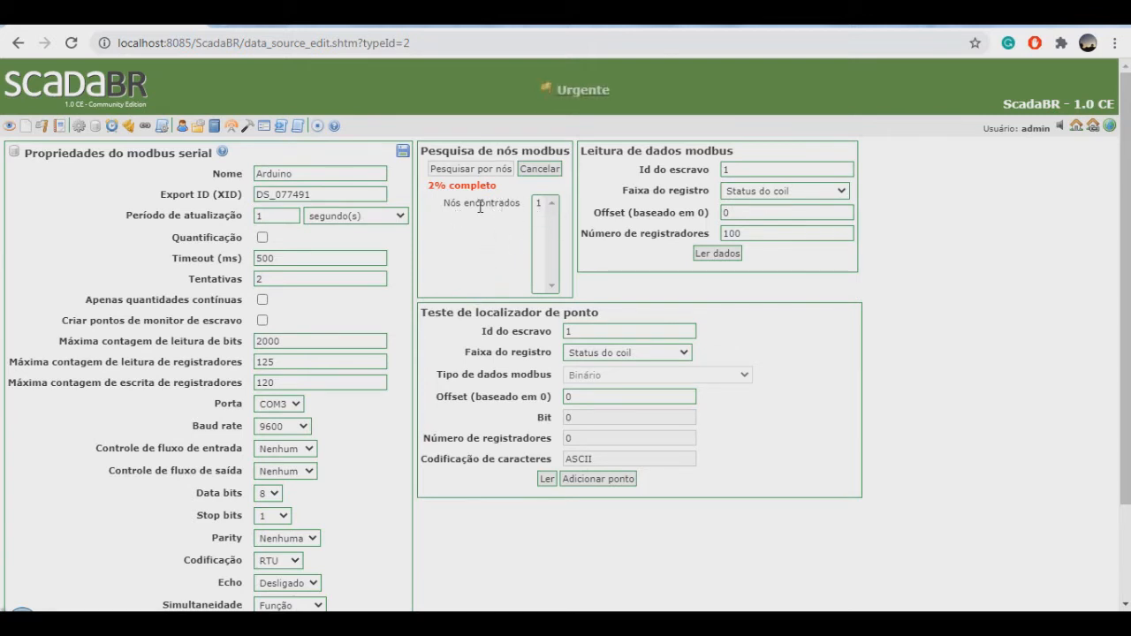
click(403, 155)
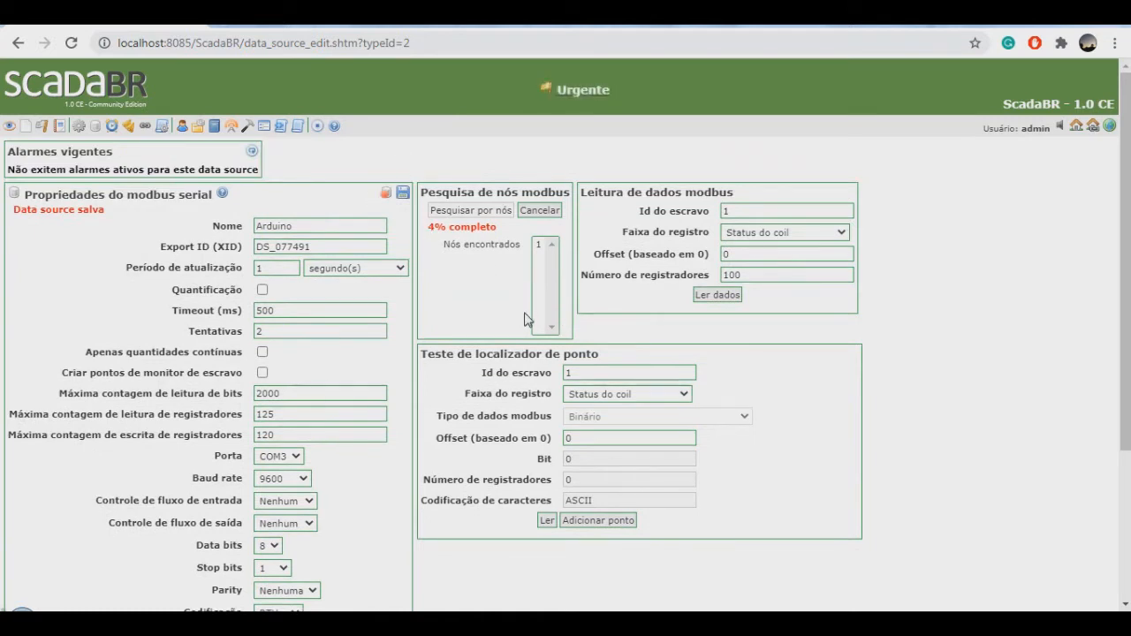
Add a new data point to the Arduino data source and check the register names declared in the Arduino sketch's enum
scroll(536, 320, down, 3)
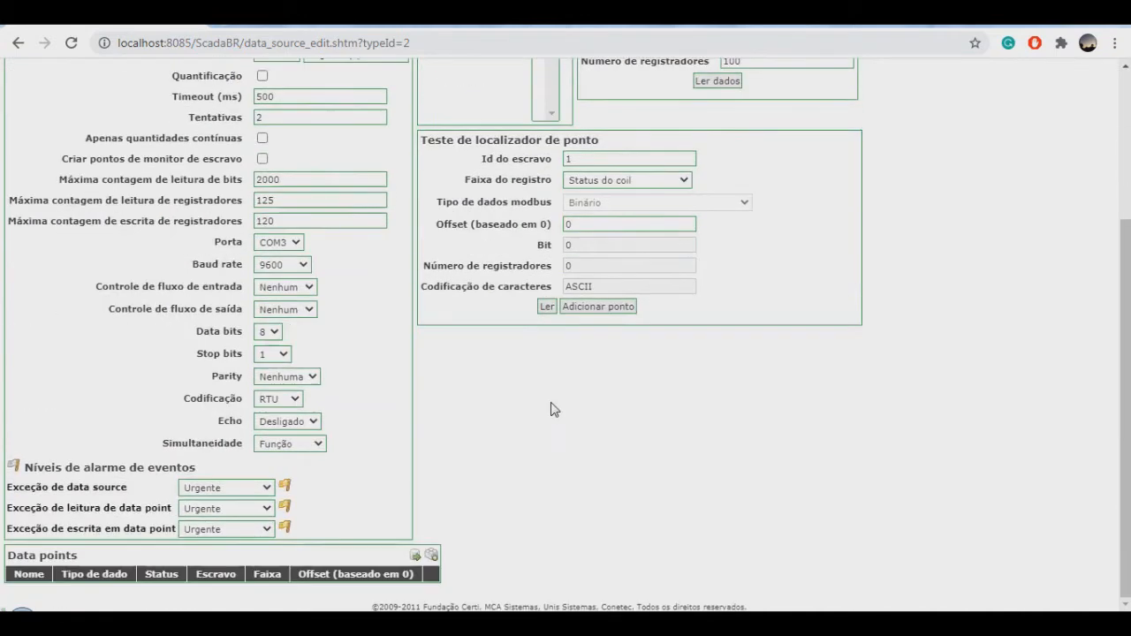
click(433, 556)
scroll(533, 415, down, 3)
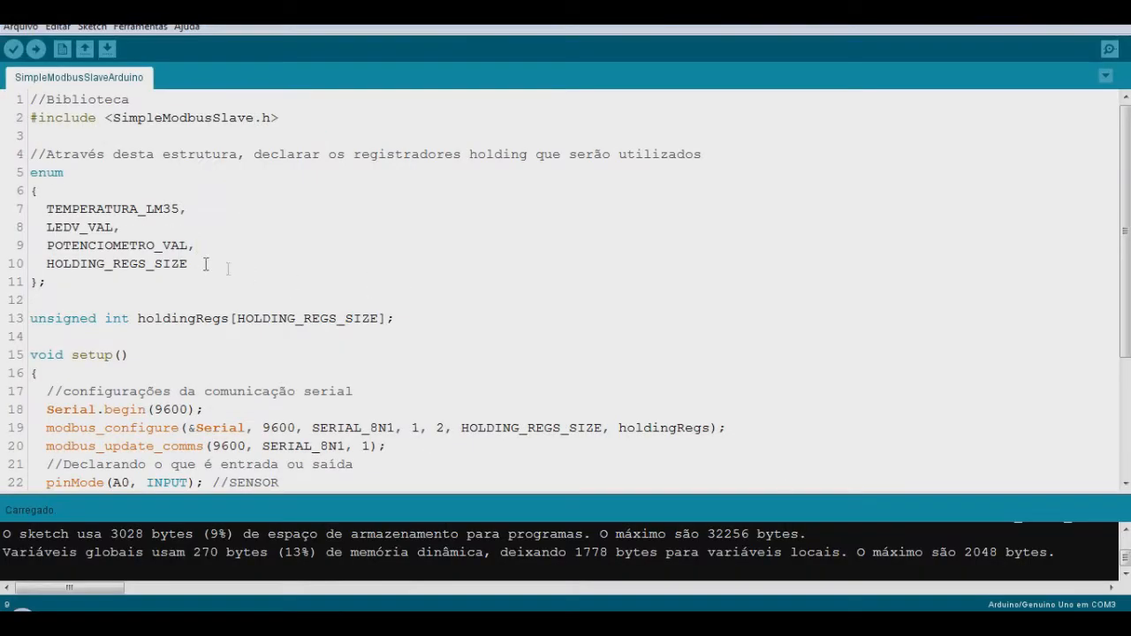
drag(194, 245, 38, 208)
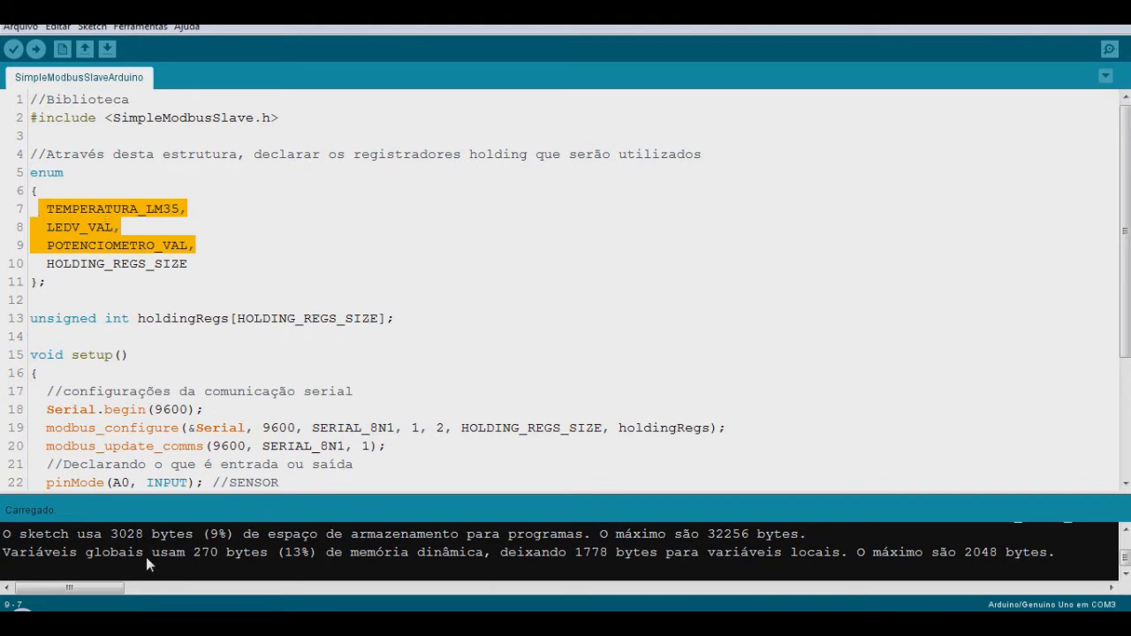
click(142, 622)
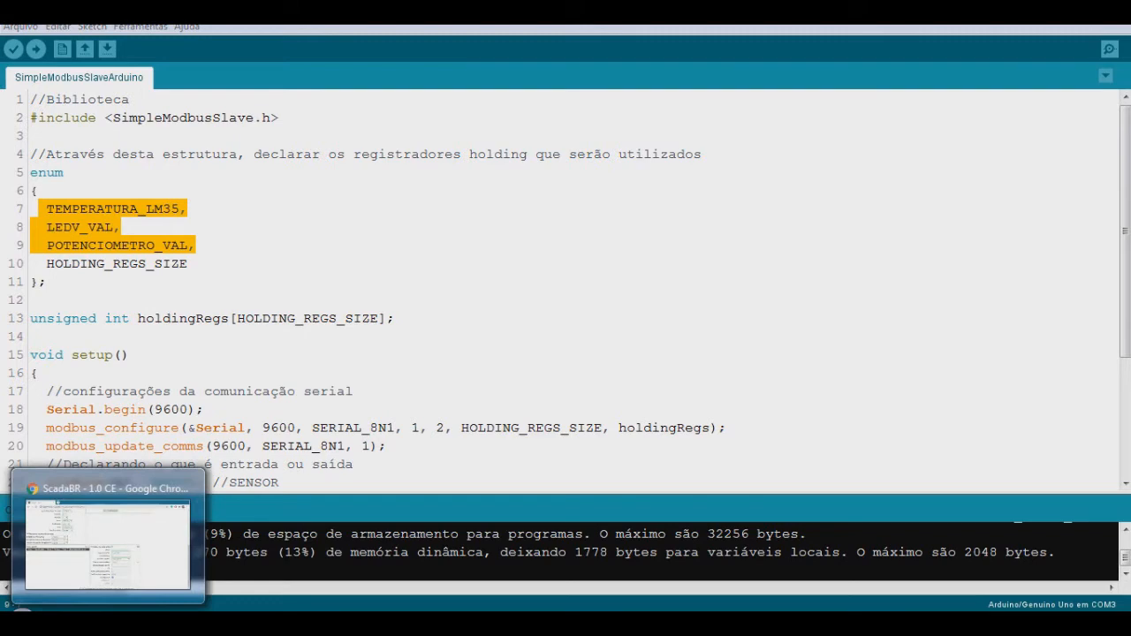
click(107, 623)
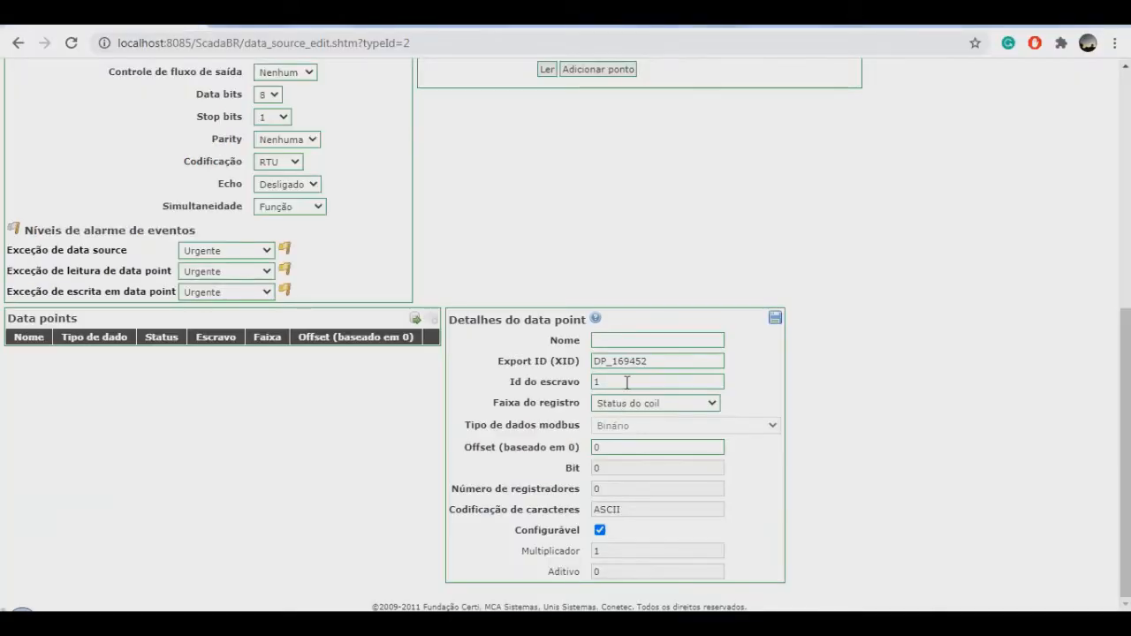
Name the data point TEMPERATURA_LM35, set its range to Registrador holding and type to Inteiro de 2 bytes sem sinal, and save it
click(629, 340)
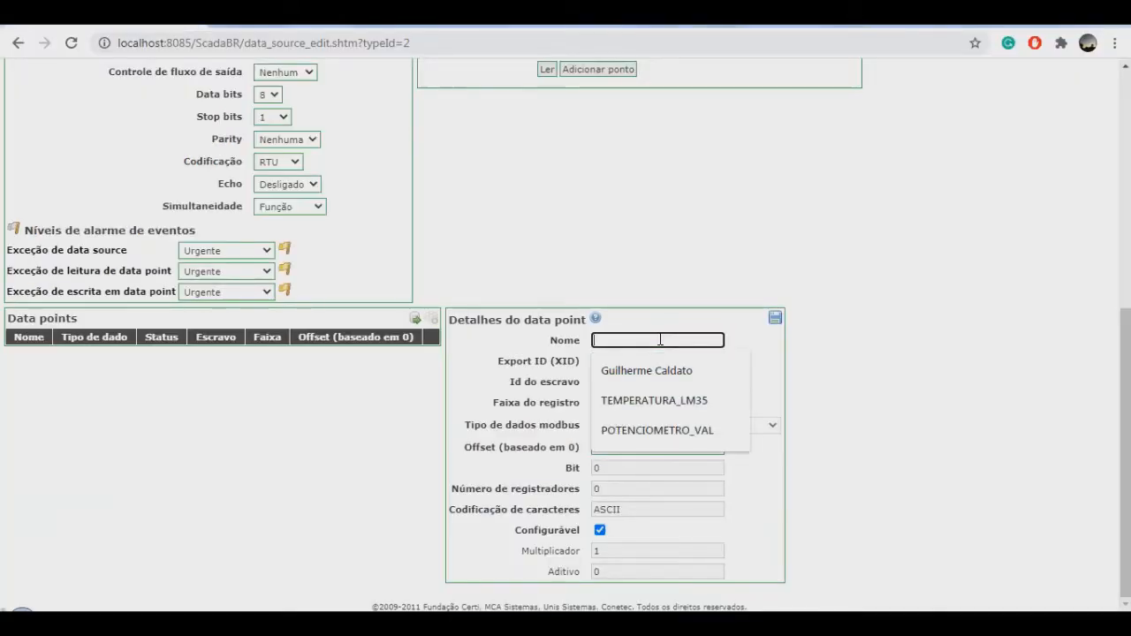
click(664, 408)
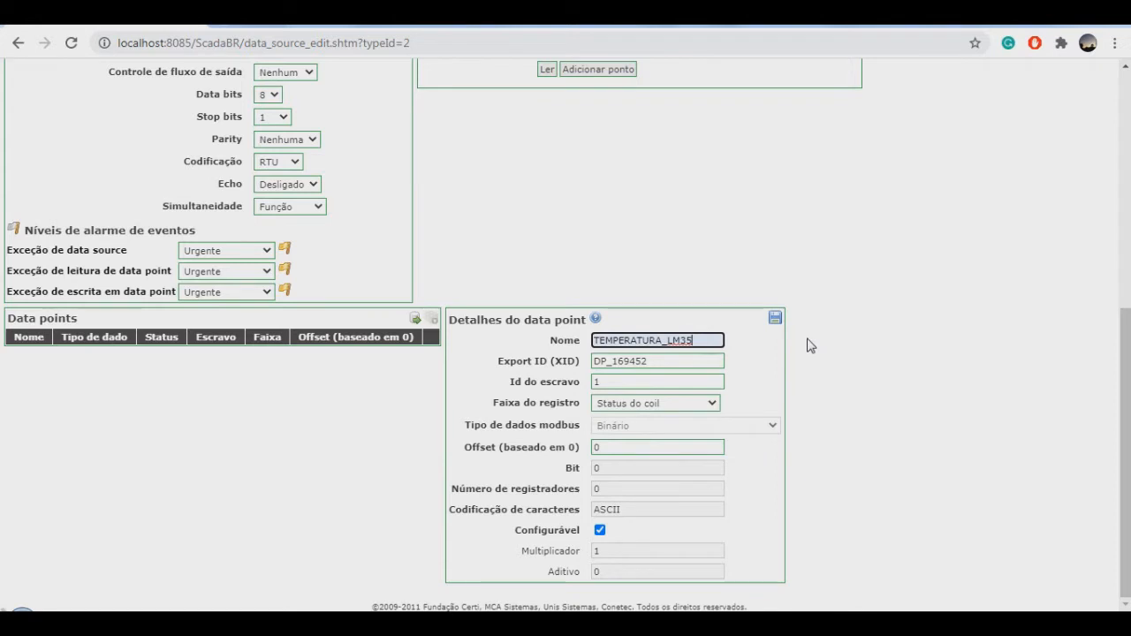
click(714, 404)
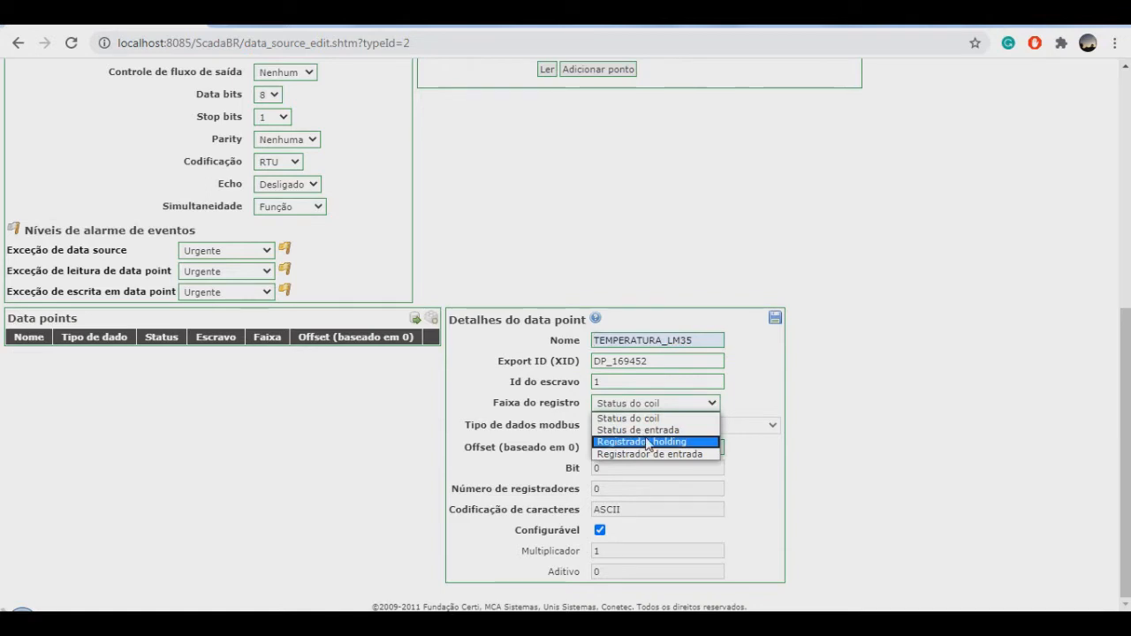
click(648, 442)
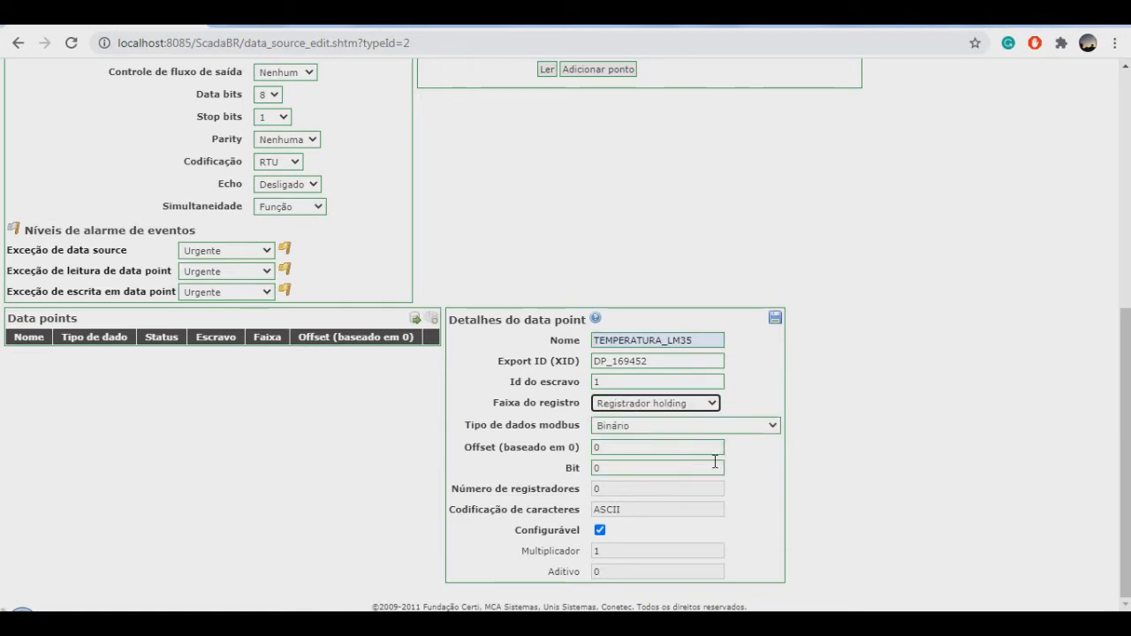
click(734, 425)
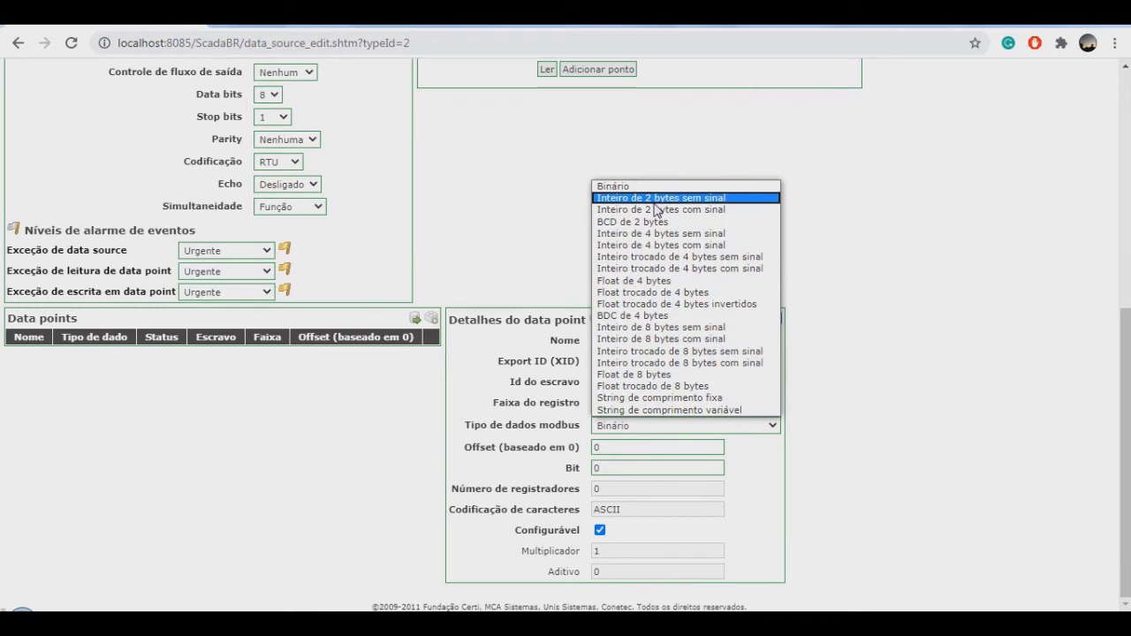
click(656, 197)
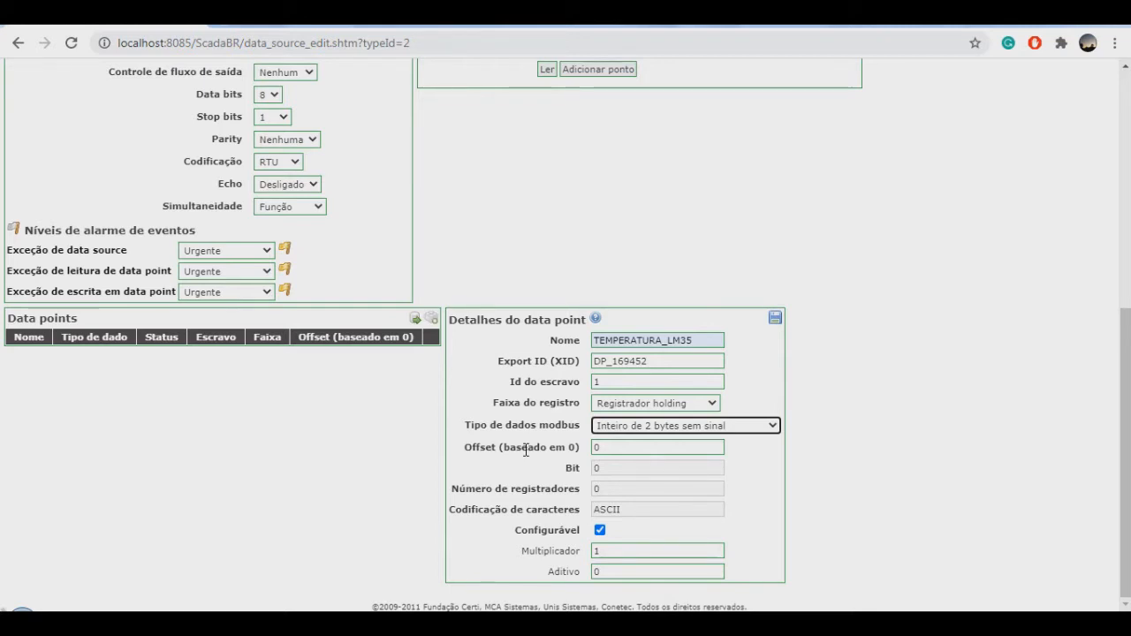
click(604, 448)
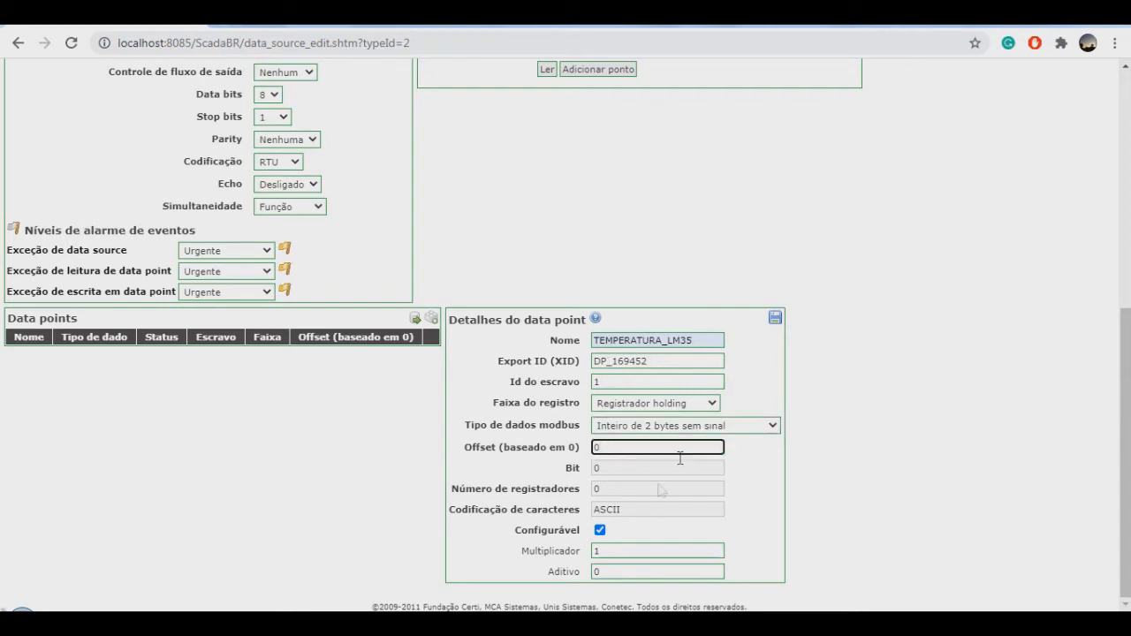
click(775, 317)
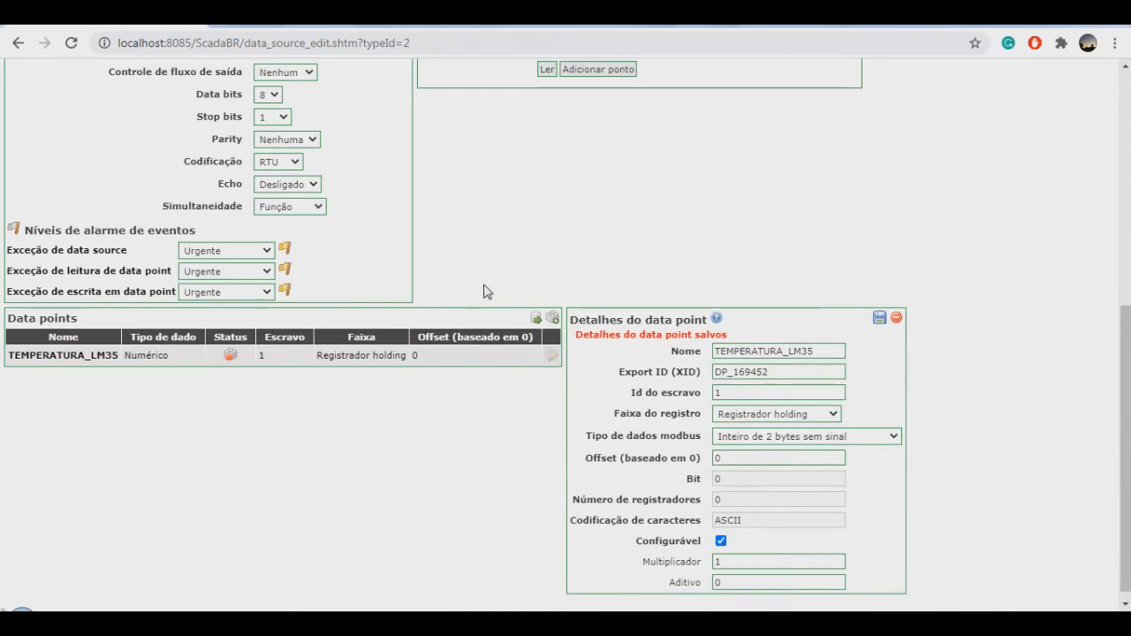
Look up the second register in the Arduino sketch's enum and add a ScadaBR data point named LEDV_VAL
click(859, 623)
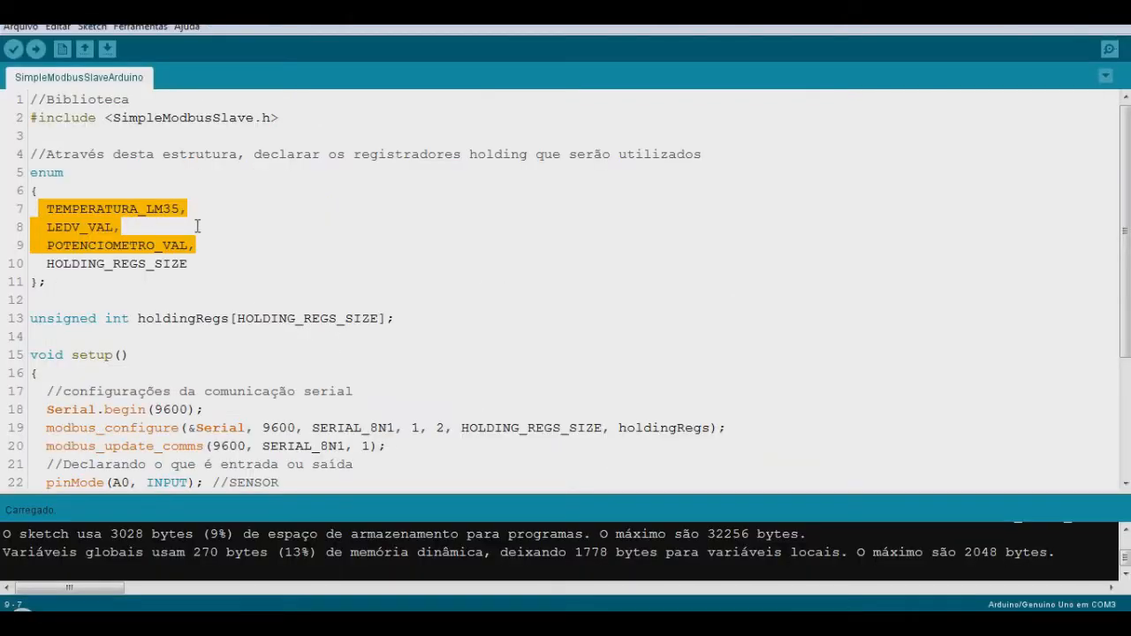
drag(165, 227, 32, 227)
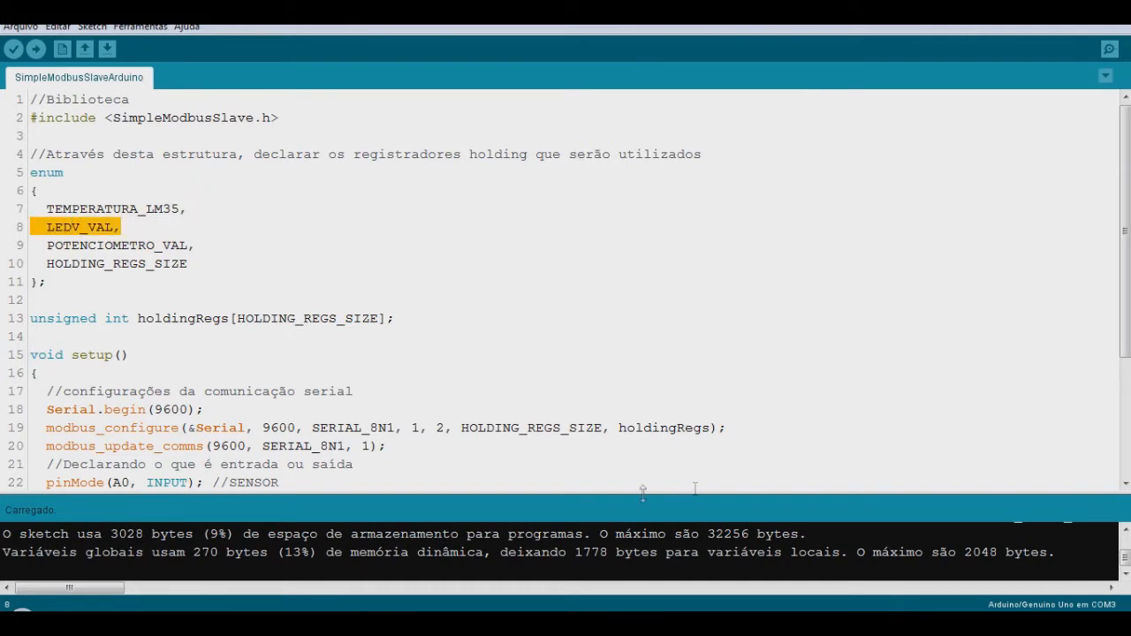
key(alt+Tab)
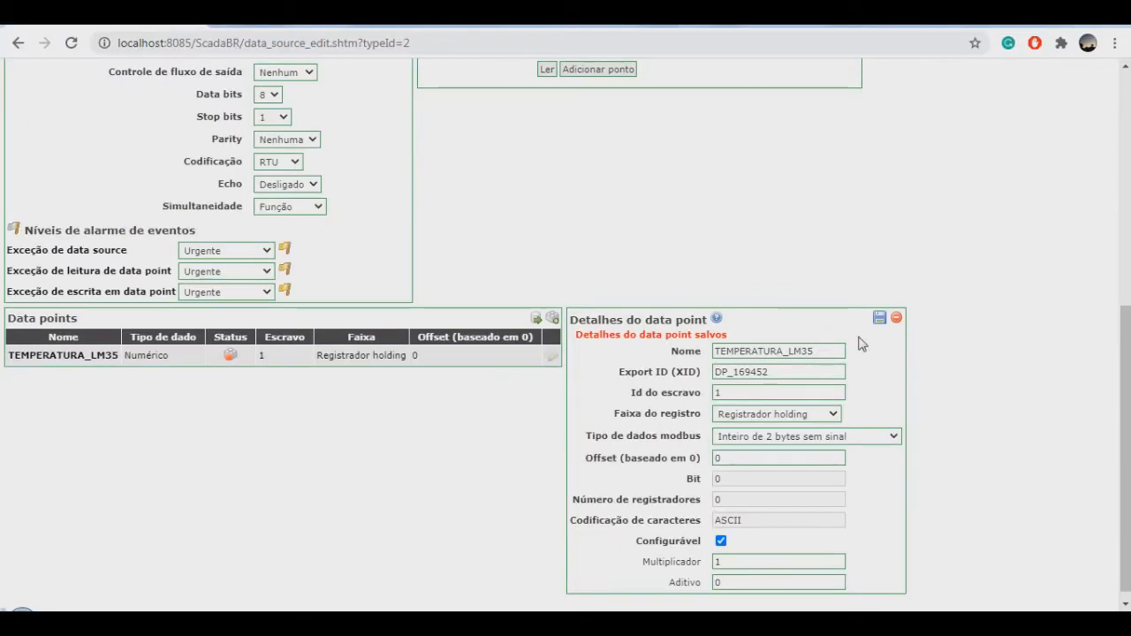
click(537, 318)
click(740, 340)
text(LEDV_VAL)
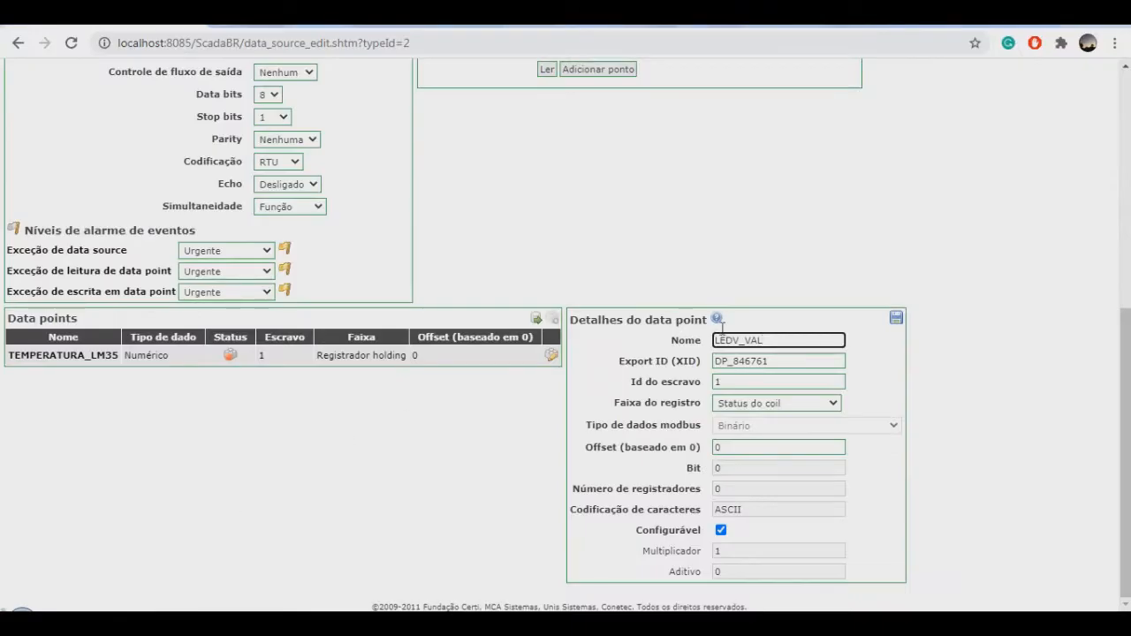
Set LEDV_VAL to register range Registrador holding, data type Binário and offset 1, and save the data point
click(793, 403)
click(778, 433)
click(744, 428)
click(745, 430)
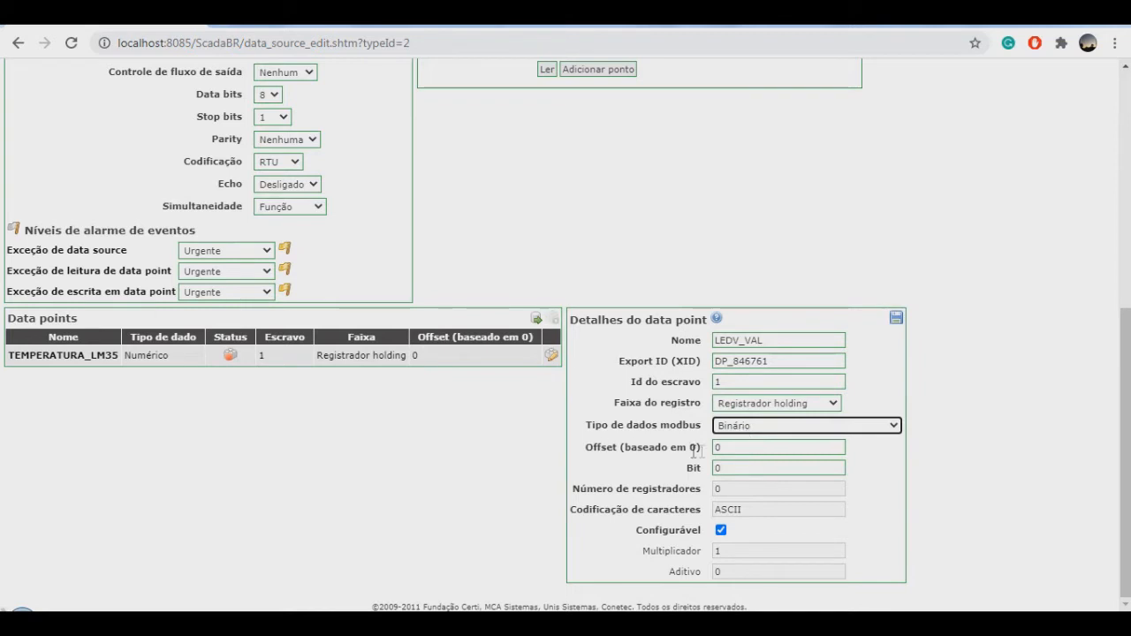
double_click(725, 447)
text(1)
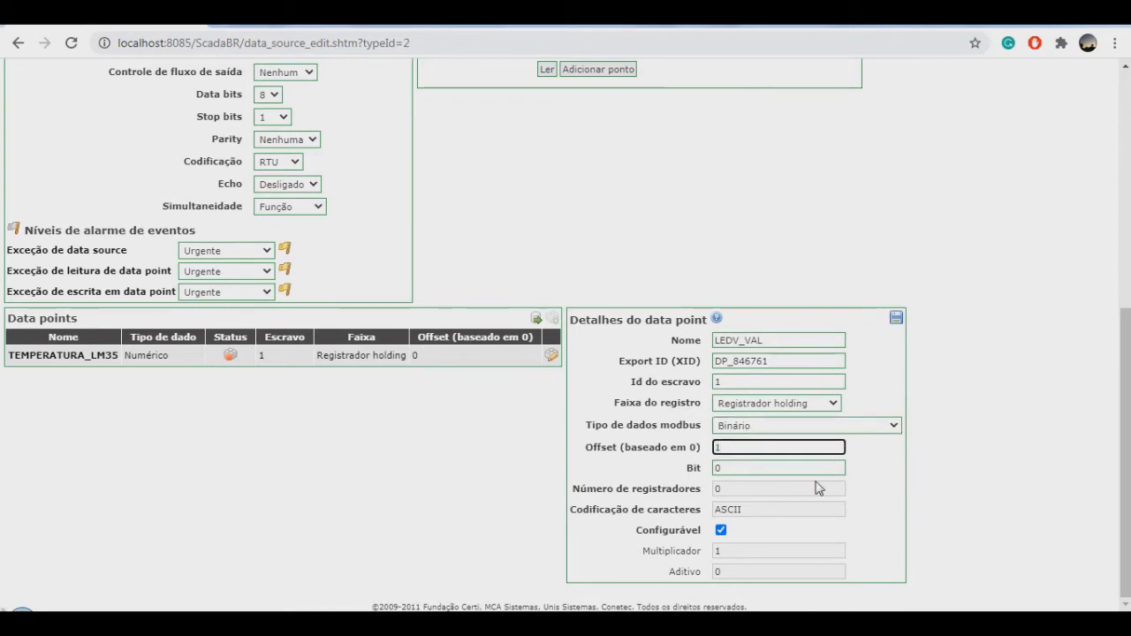
click(895, 320)
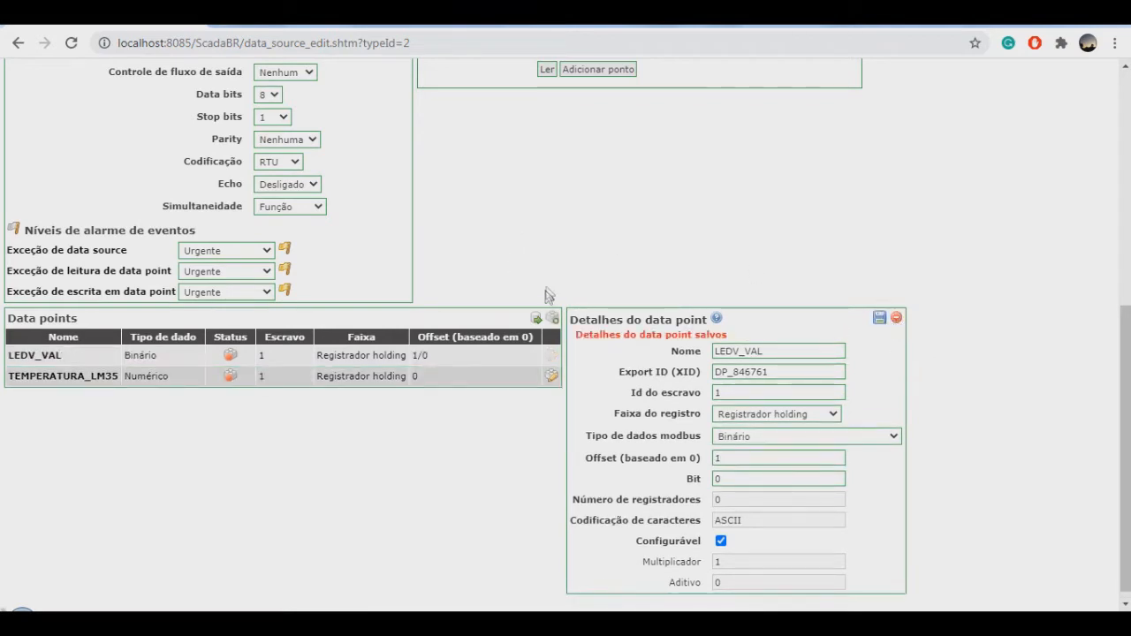
Copy POTENCIOMETRO_VAL from the Arduino sketch and paste it as the name of a new ScadaBR data point
click(292, 623)
drag(47, 245, 189, 244)
key(ctrl+c)
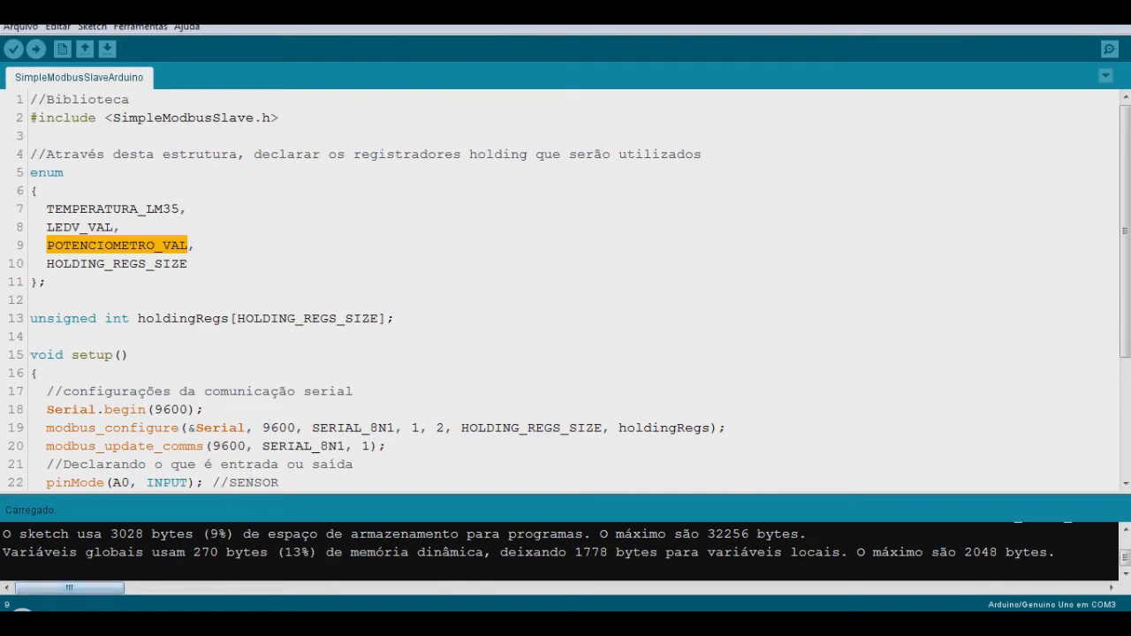
click(132, 623)
click(880, 319)
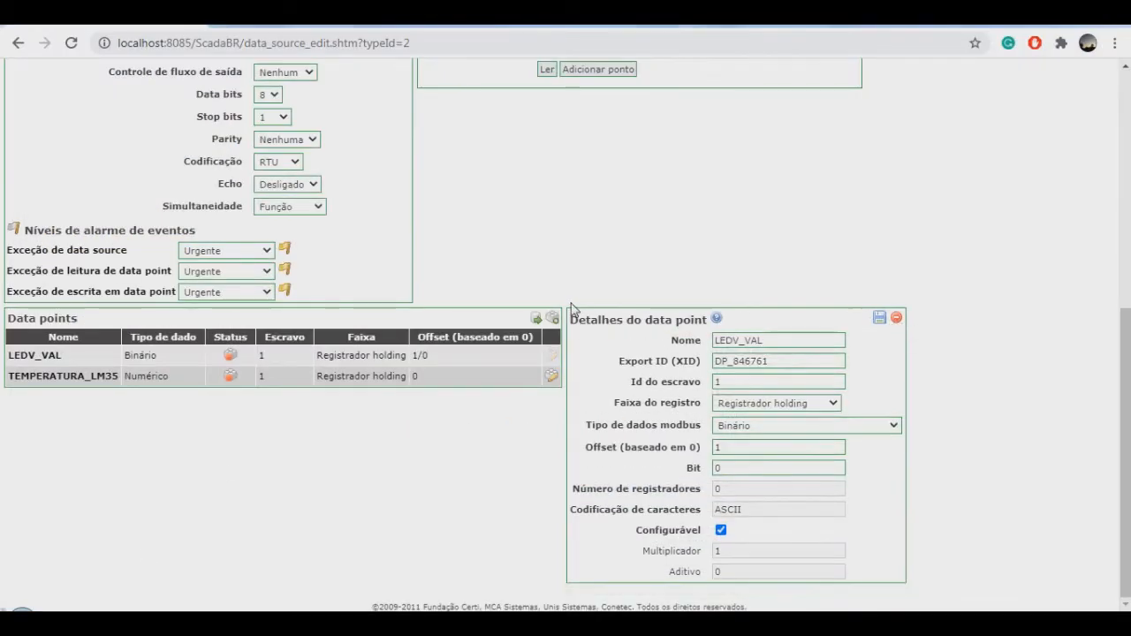
click(553, 319)
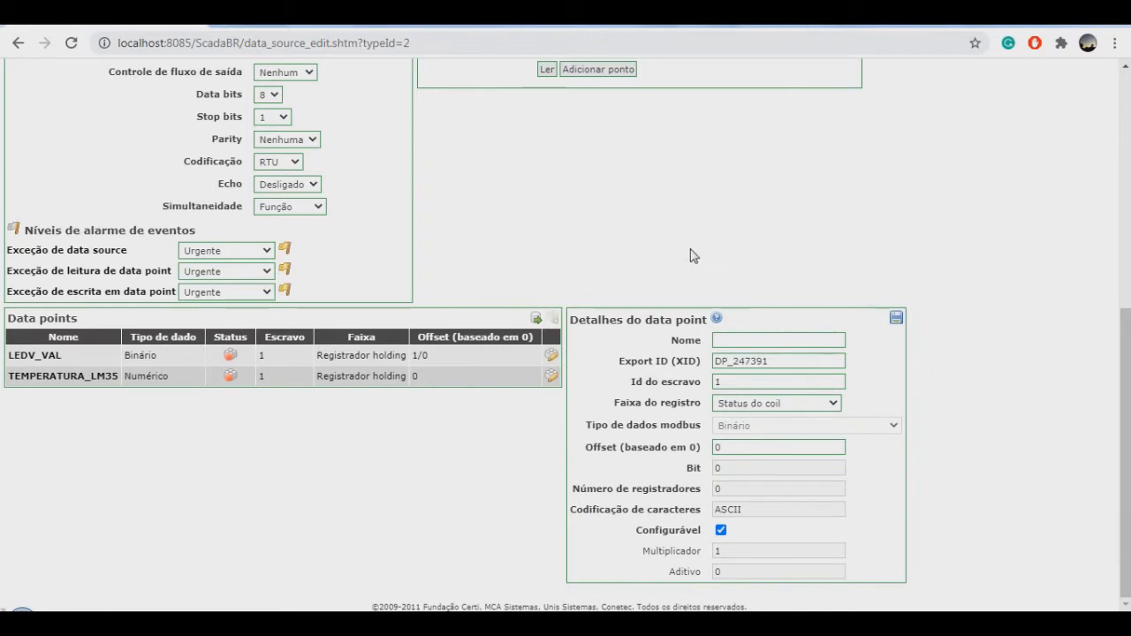
click(743, 339)
key(ctrl+v)
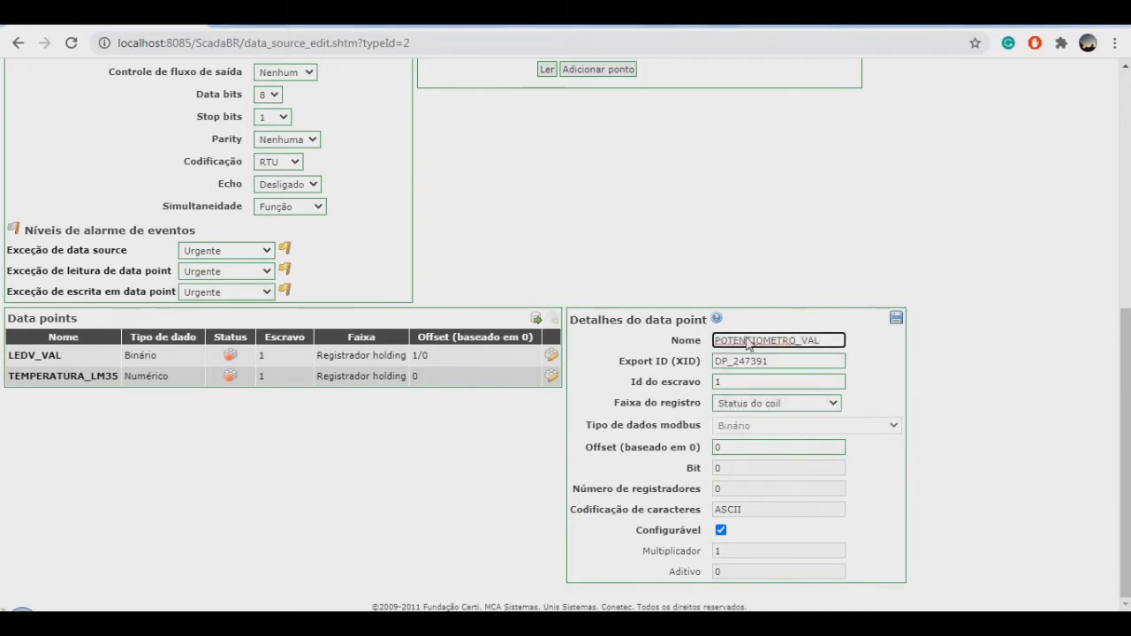
Set POTENCIOMETRO_VAL's register range to Registrador holding and its Modbus data type to Inteiro de 2 bytes sem sinal
click(776, 403)
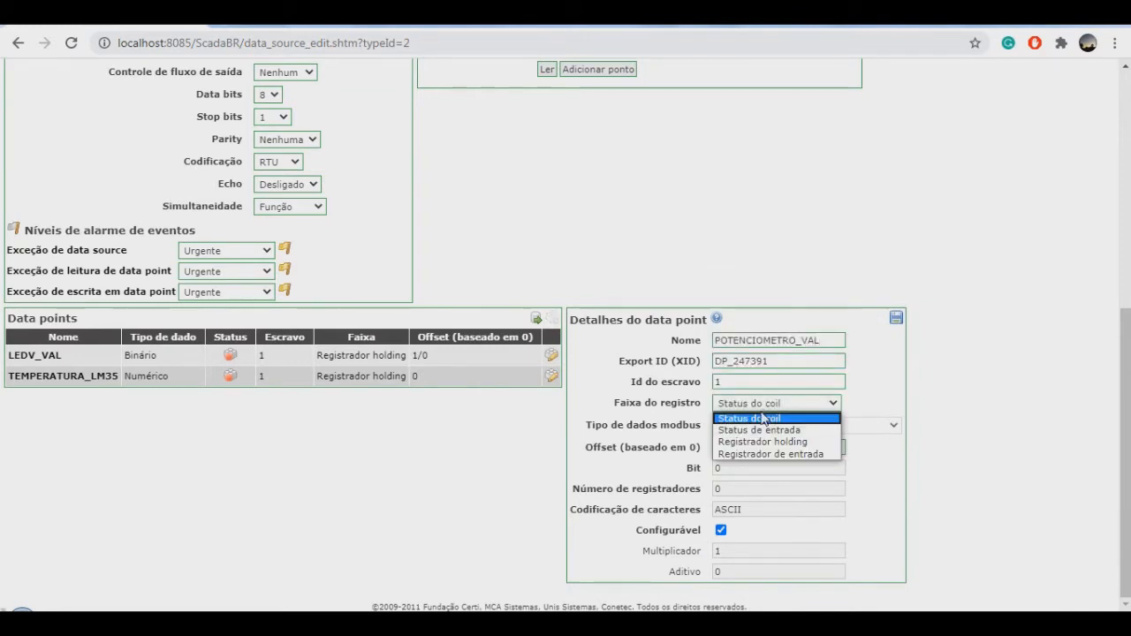
click(742, 441)
click(748, 426)
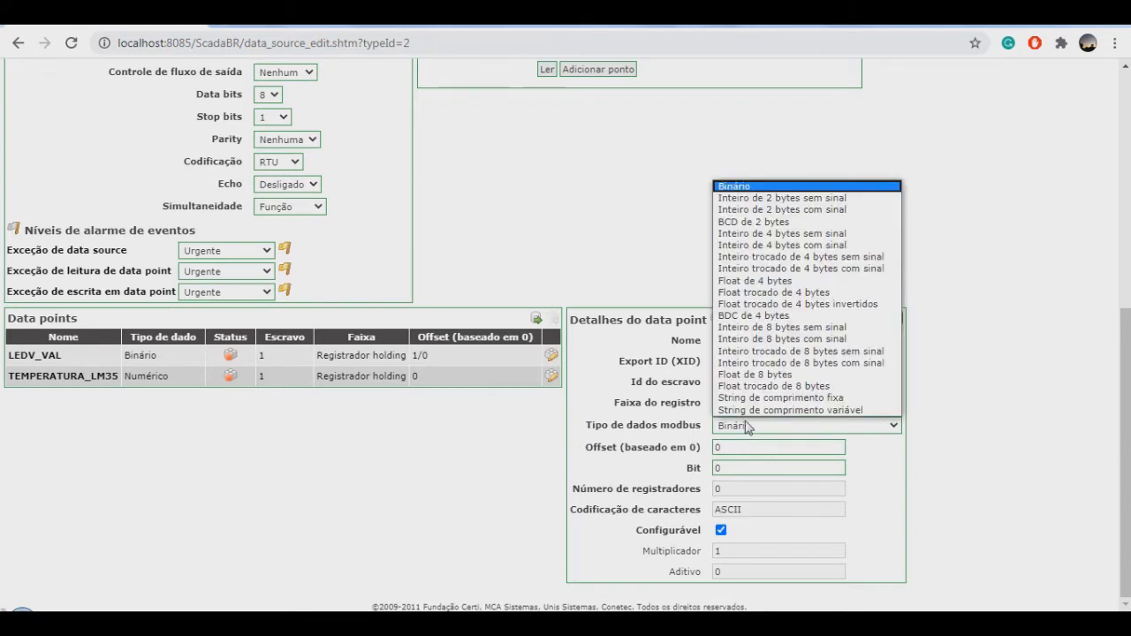
click(835, 198)
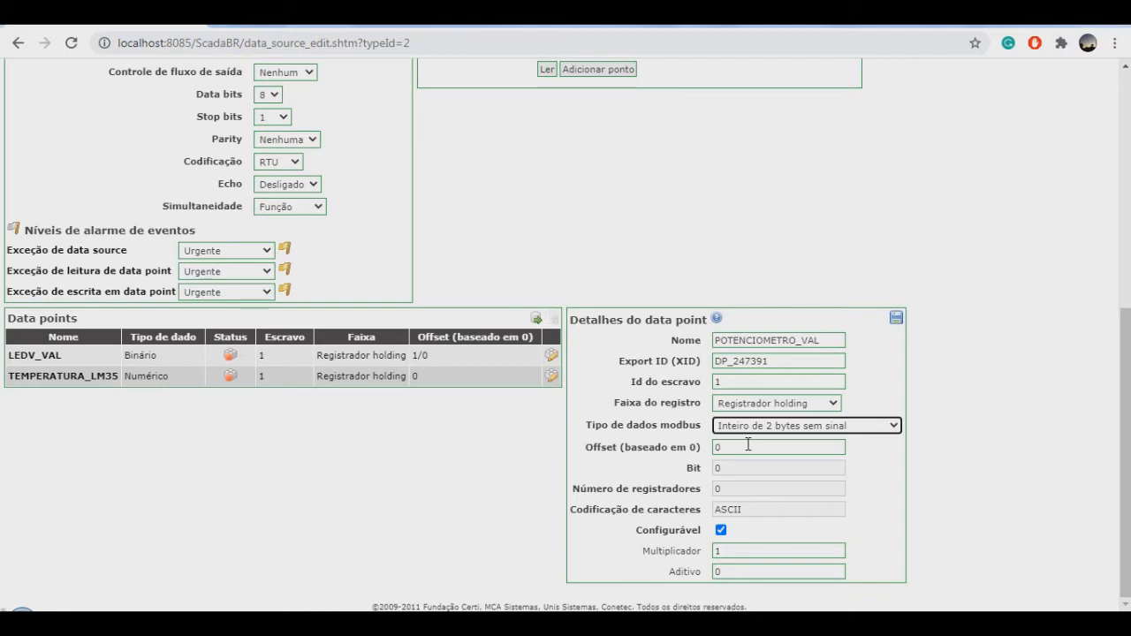
Set POTENCIOMETRO_VAL's multiplier to 0.0048 and its offset to 2, and save the data point
drag(740, 550, 707, 561)
text(0.0048)
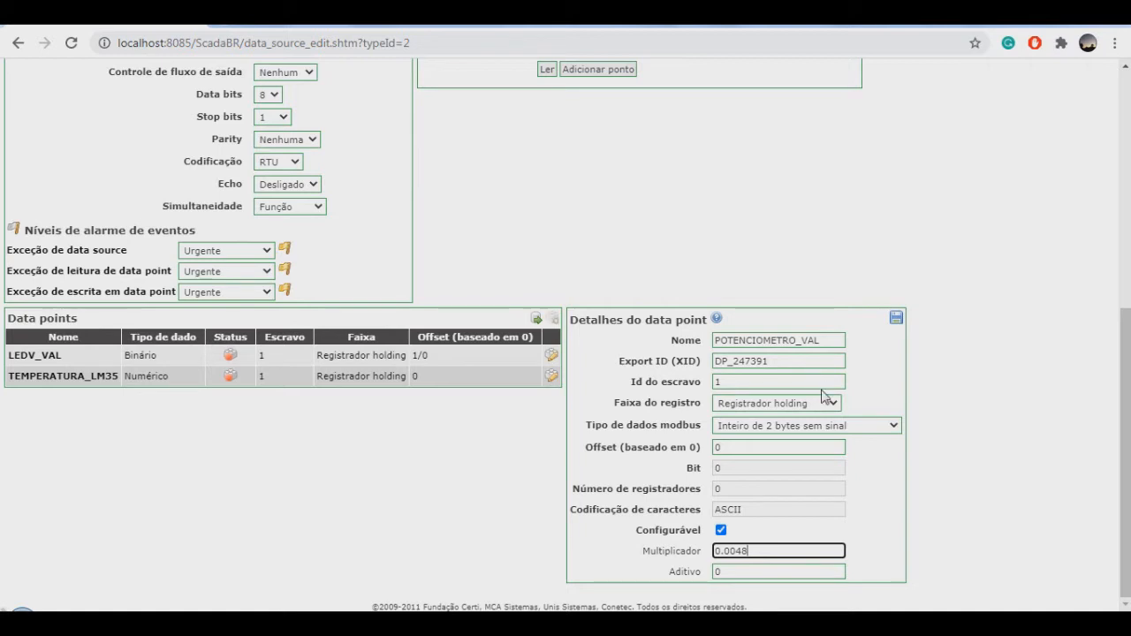
double_click(717, 449)
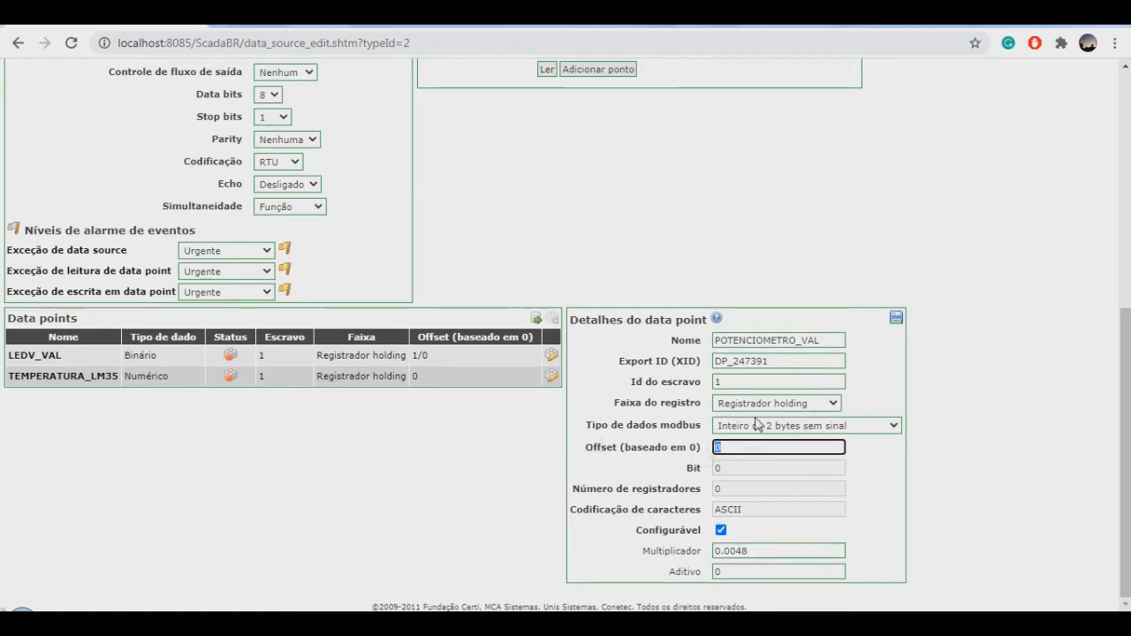
text(2)
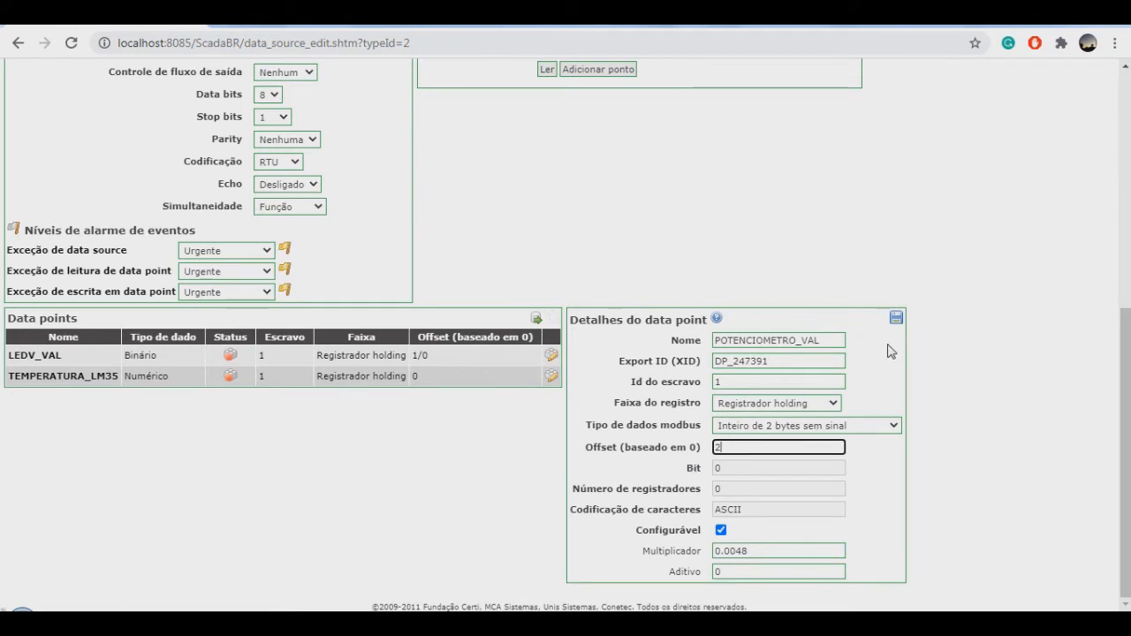
click(895, 317)
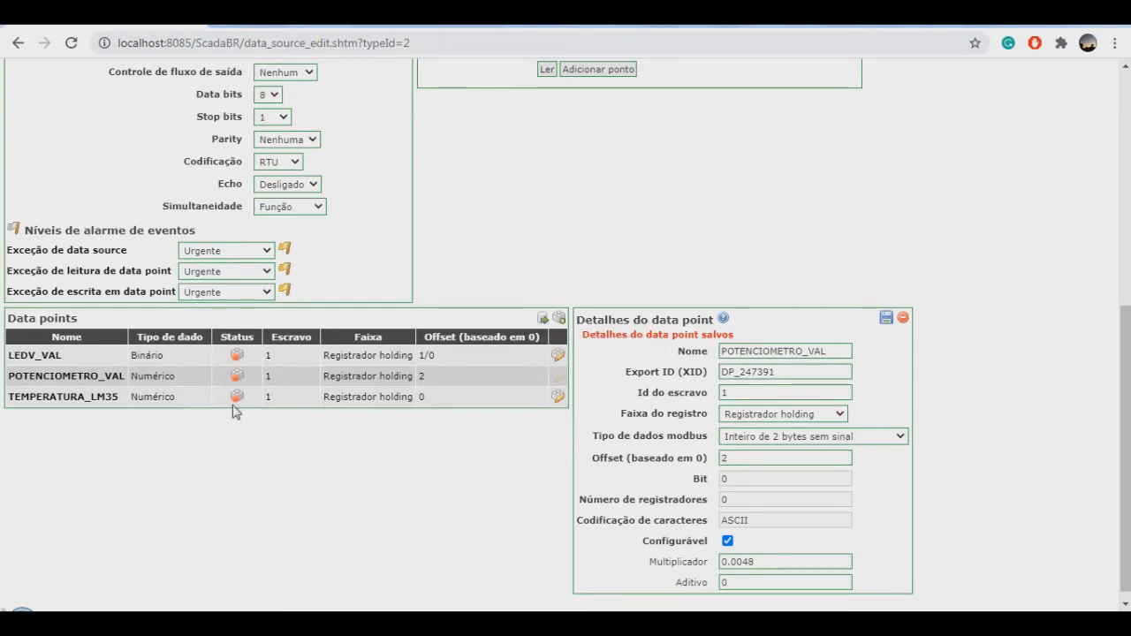
Enable all data points together with the Arduino data source, and save the data source
click(541, 320)
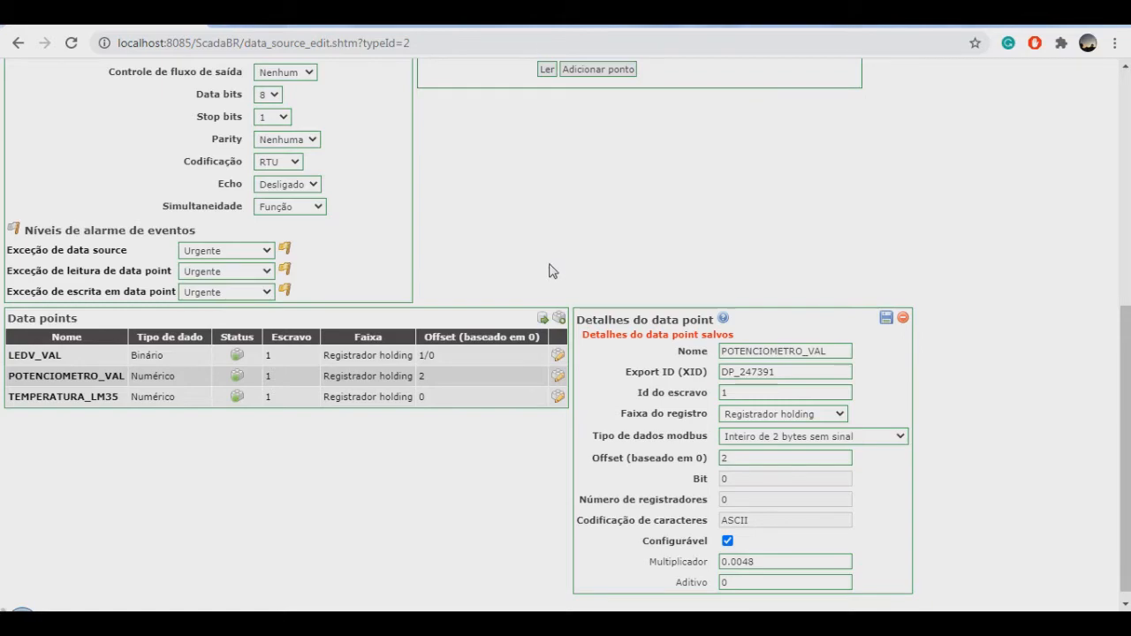
scroll(549, 270, up, 5)
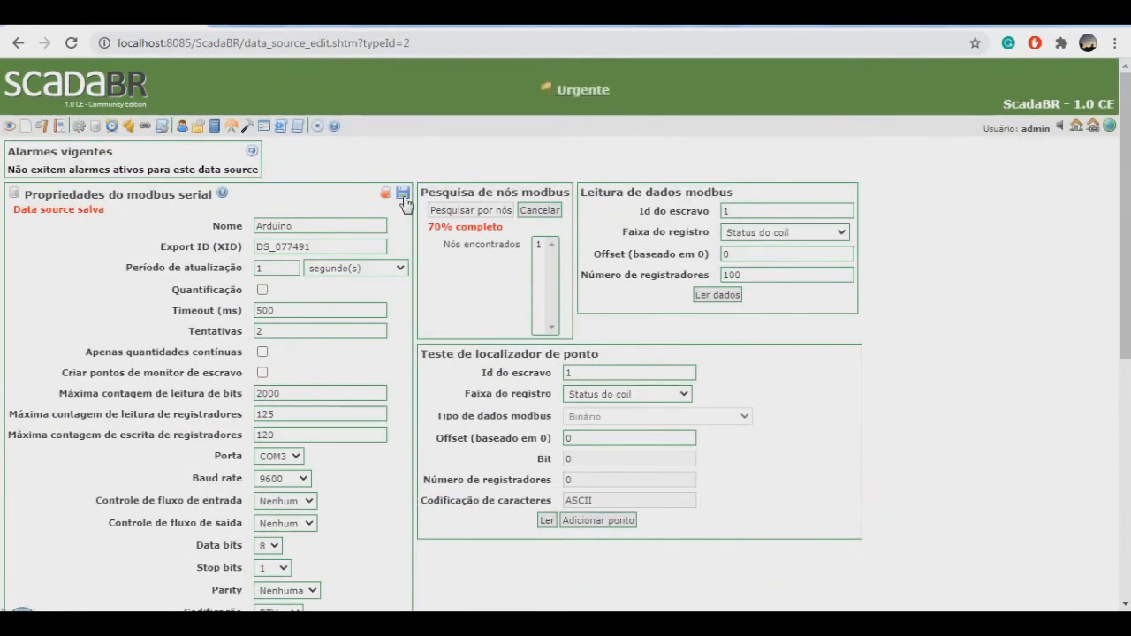
click(405, 197)
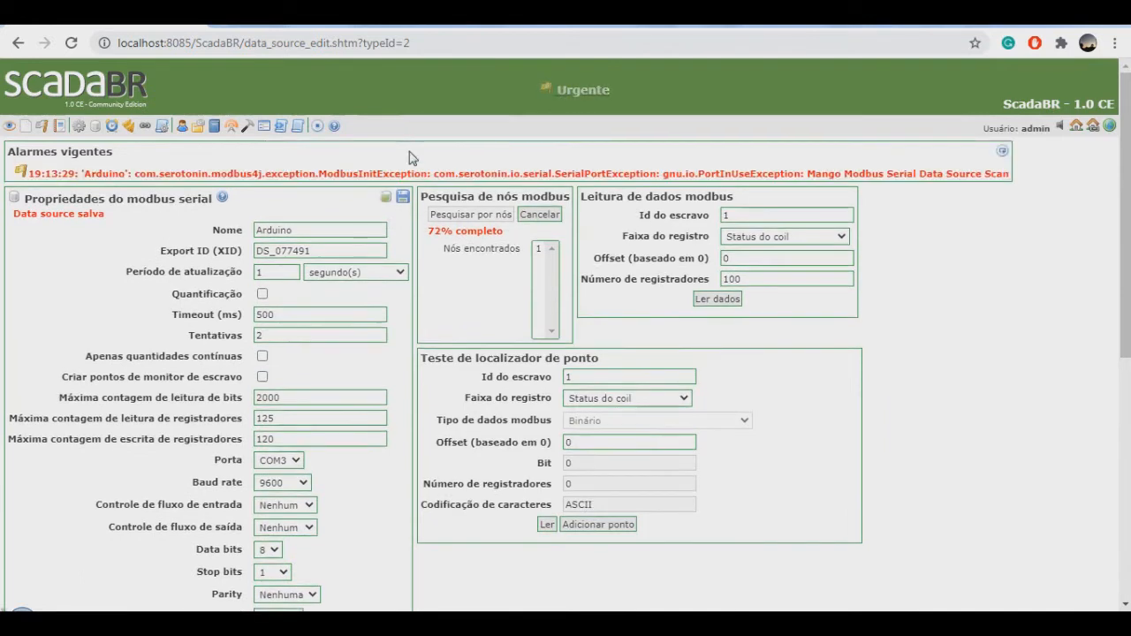
click(402, 201)
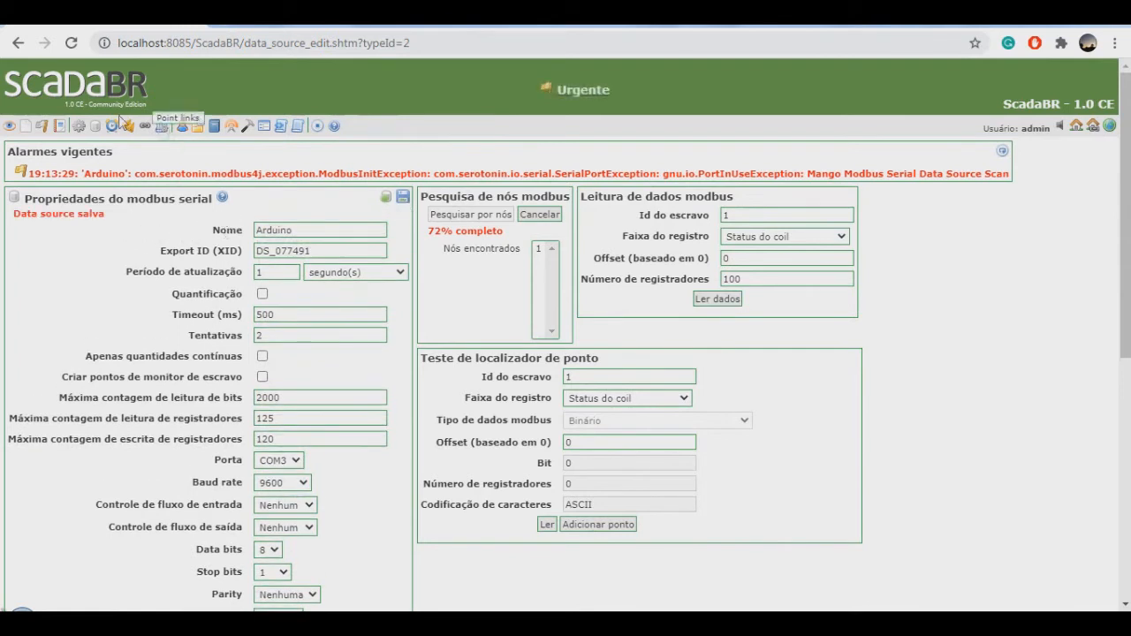
Add the LEDV_VAL, POTENCIOMETRO_VAL and TEMPERATURA_LM35 points to the watch list
click(10, 127)
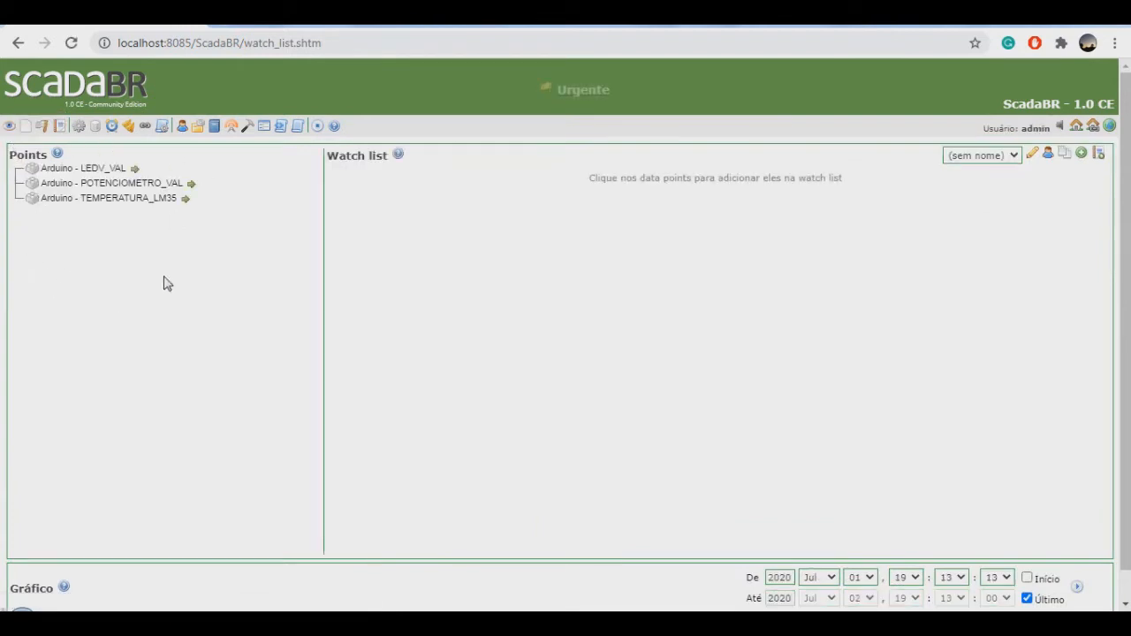
click(135, 167)
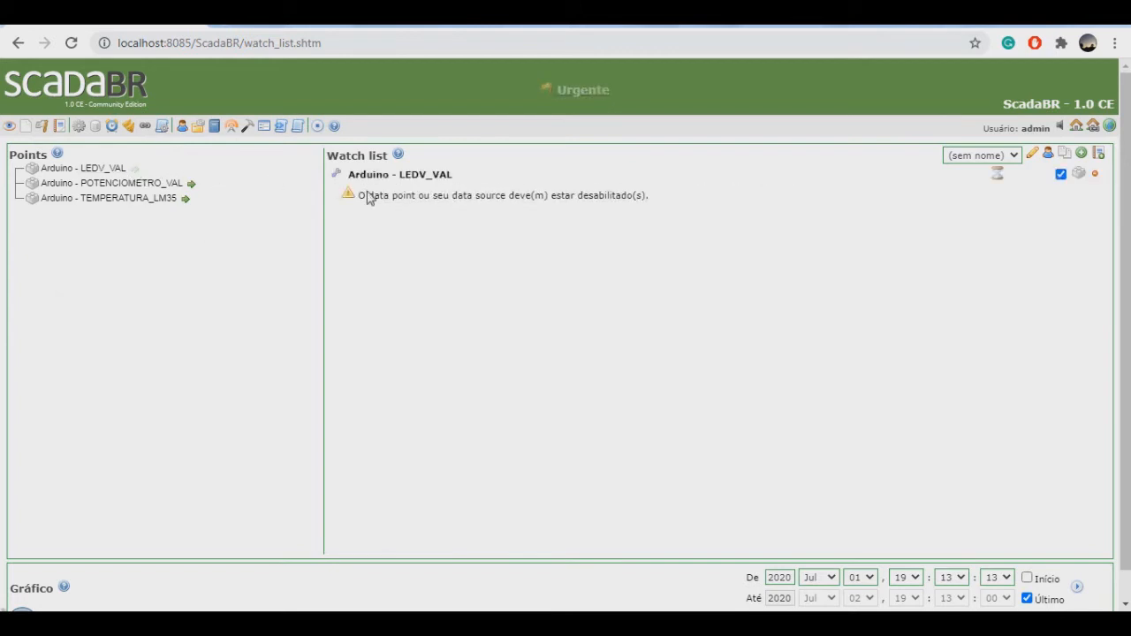
click(191, 183)
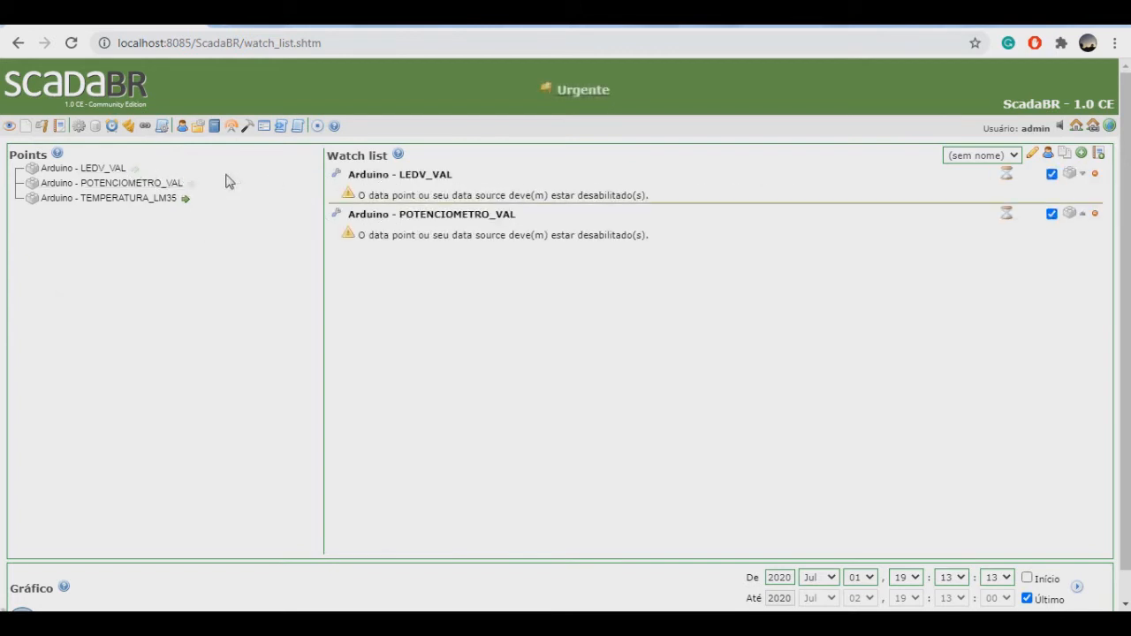
click(186, 201)
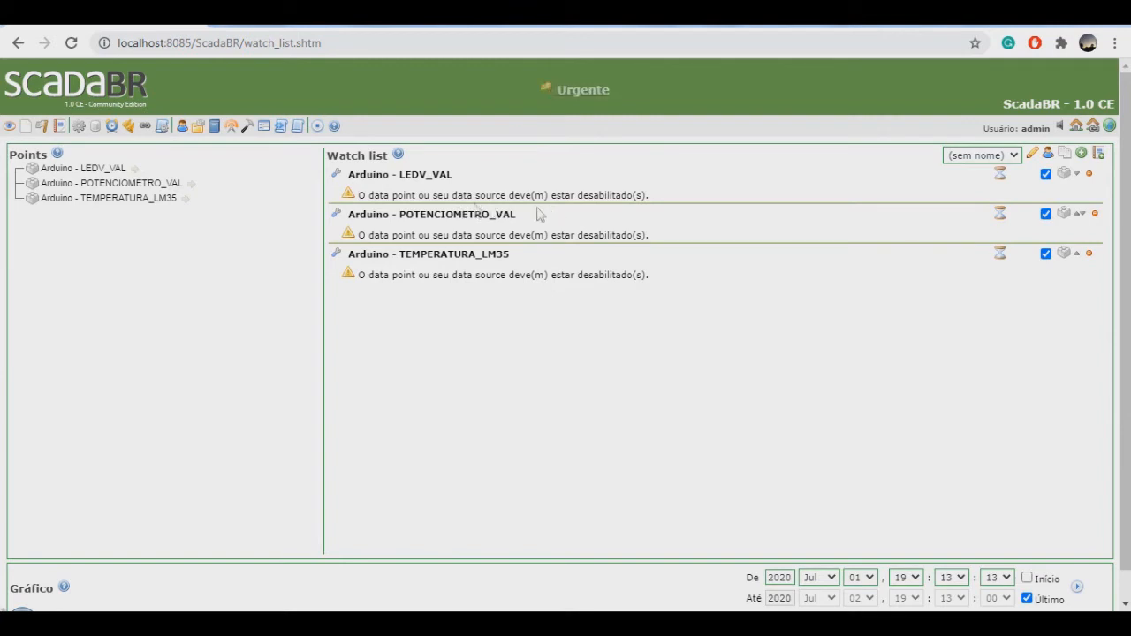
Check the Arduino entry among the data sources, and write the value 1 to LEDV_VAL from the watch list
click(96, 129)
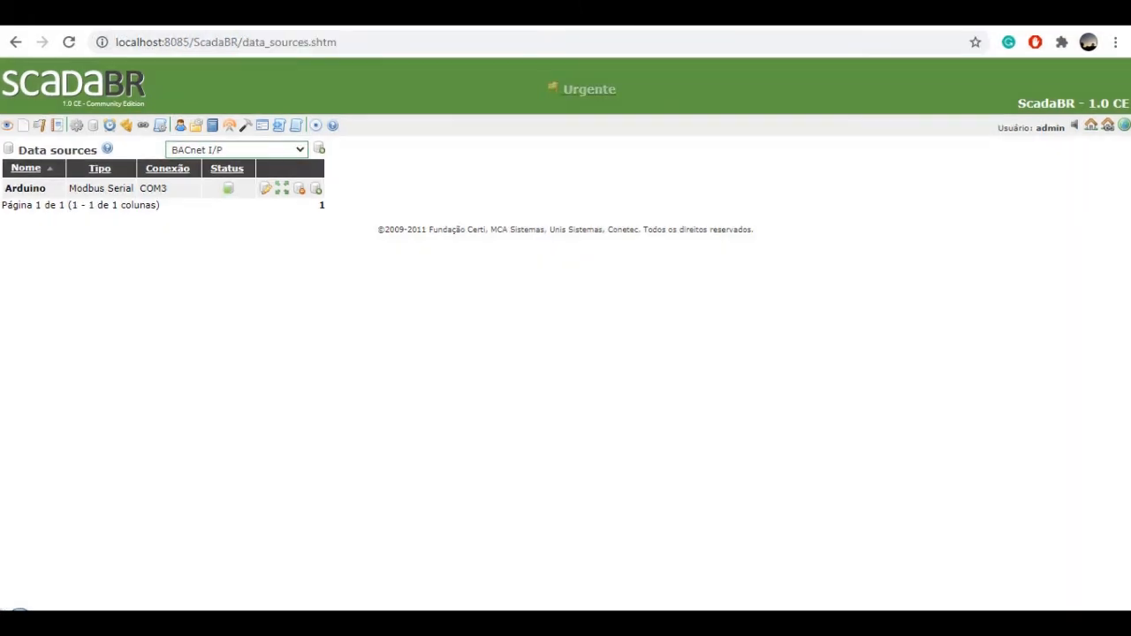
click(7, 125)
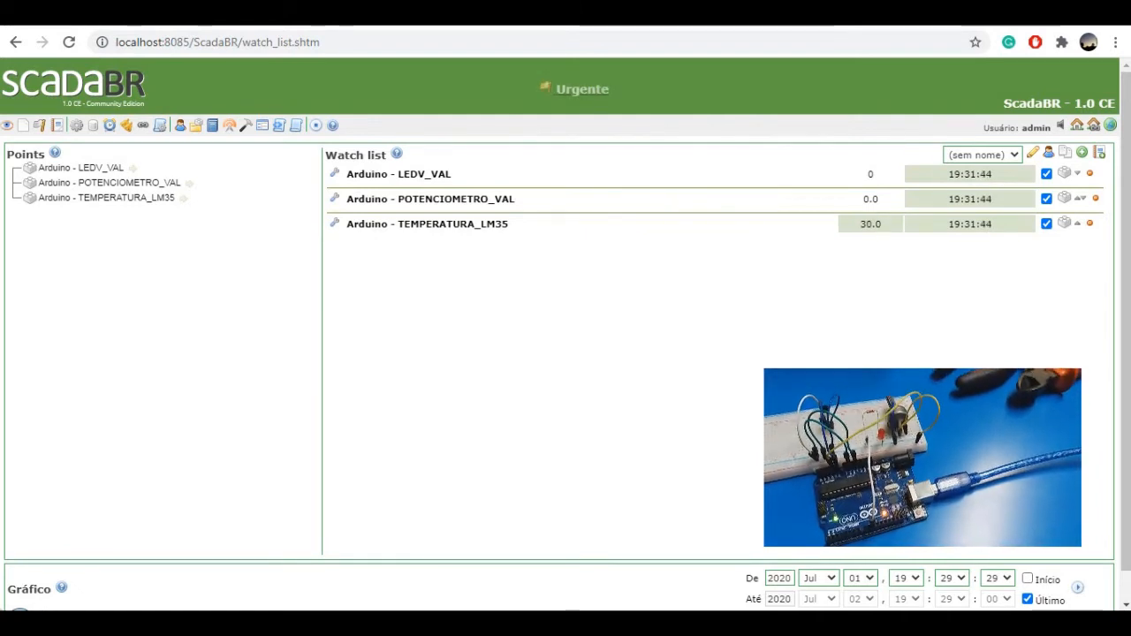
mouse_move(334, 174)
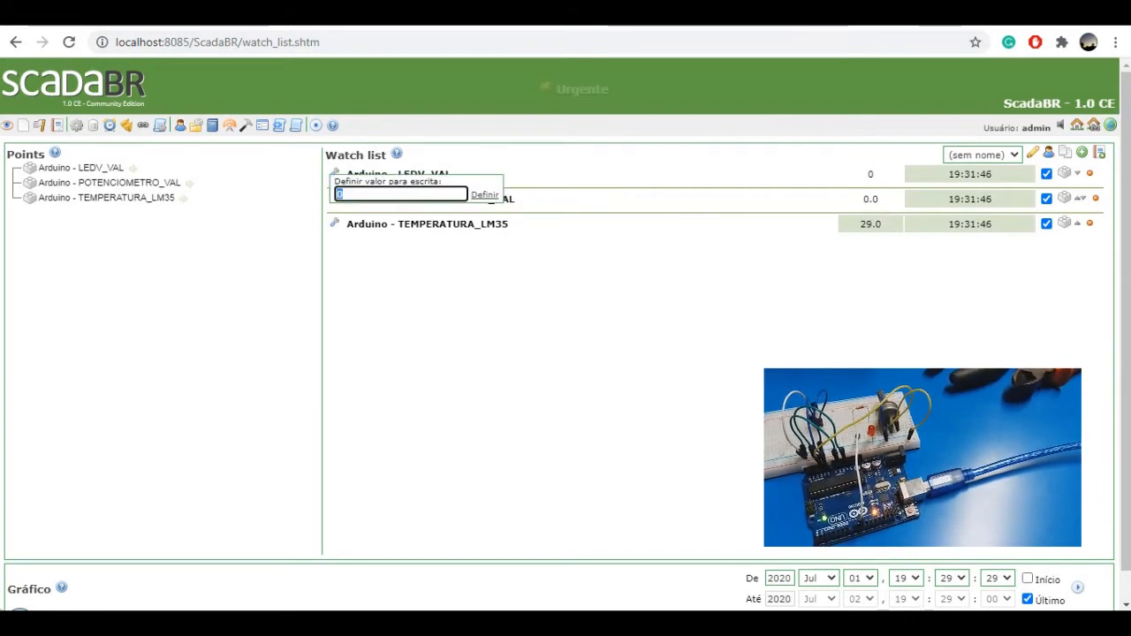
click(344, 194)
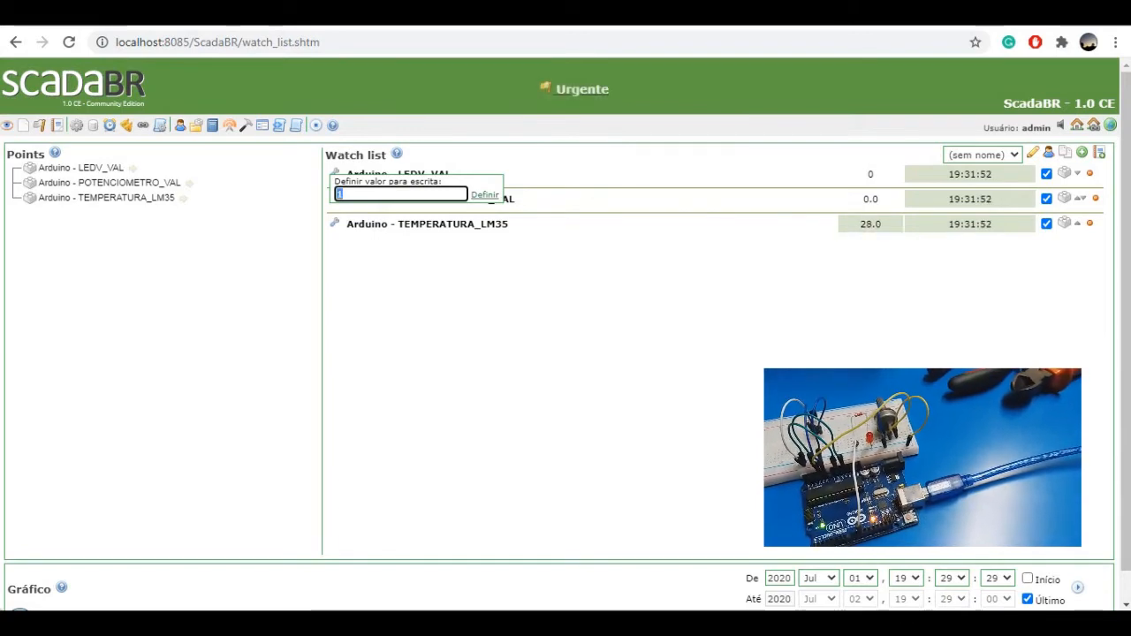
click(485, 195)
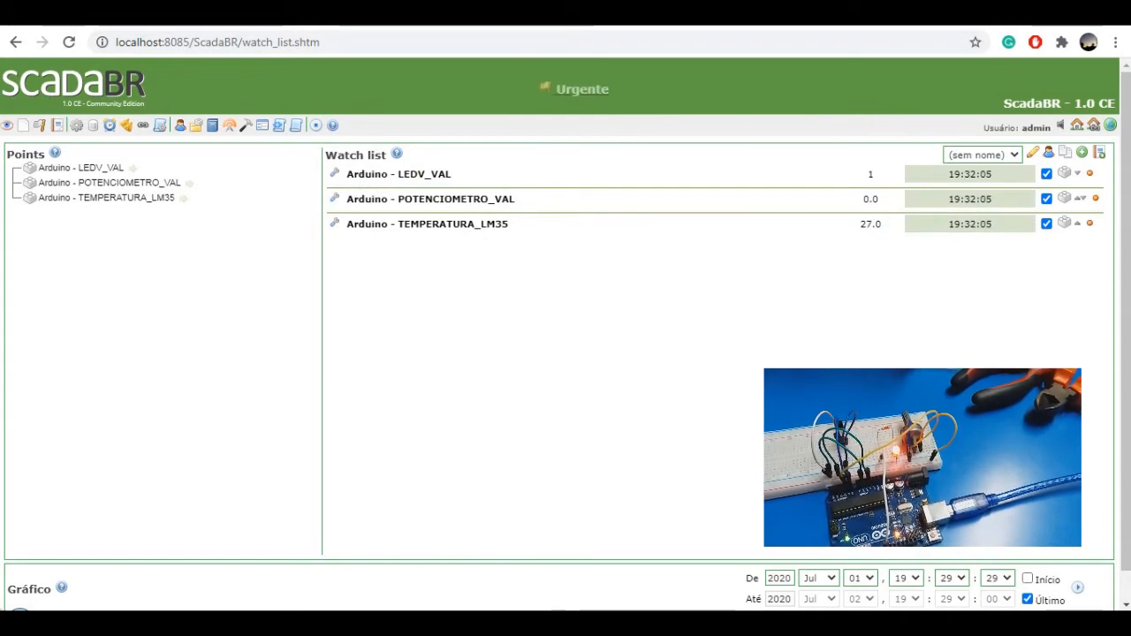
Write the value 0 to LEDV_VAL from the watch list
mouse_move(334, 174)
click(353, 195)
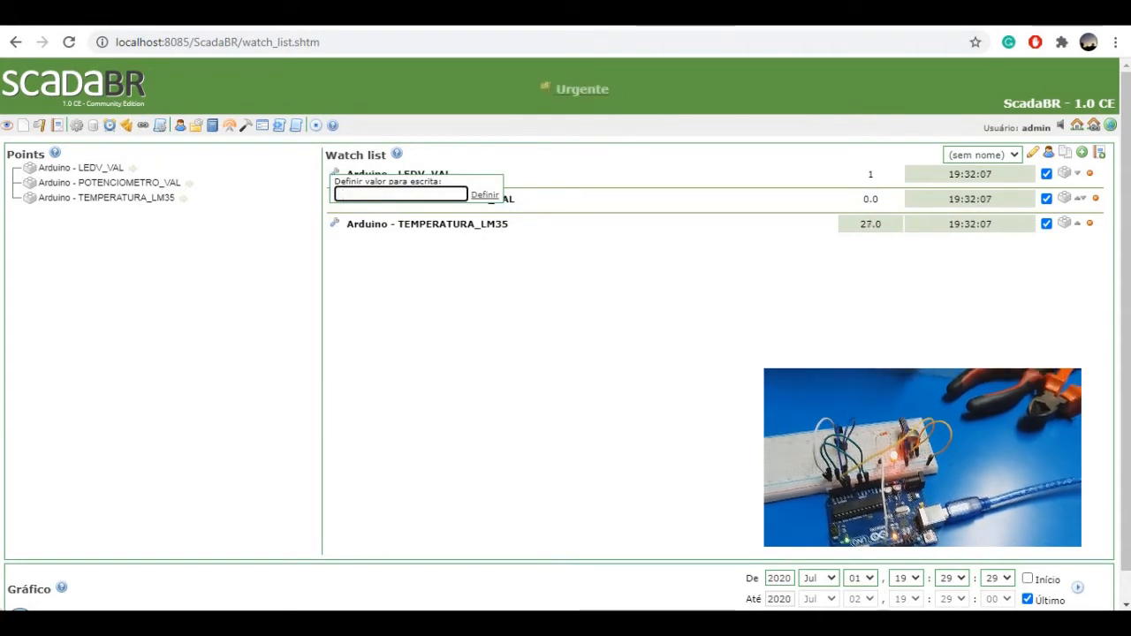
text(0)
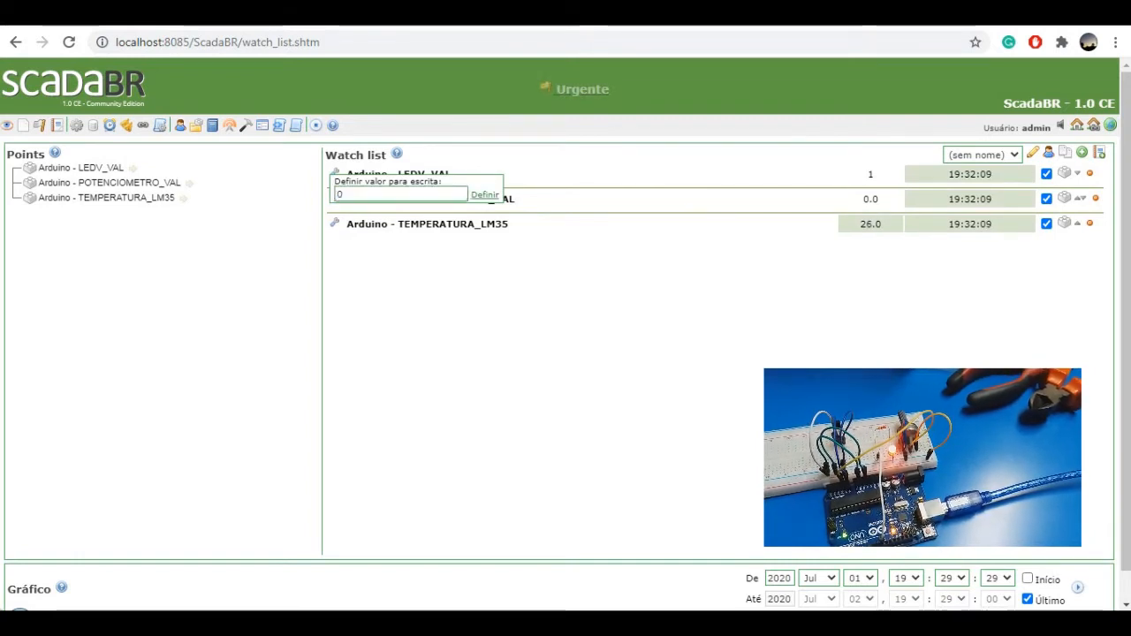
key(Return)
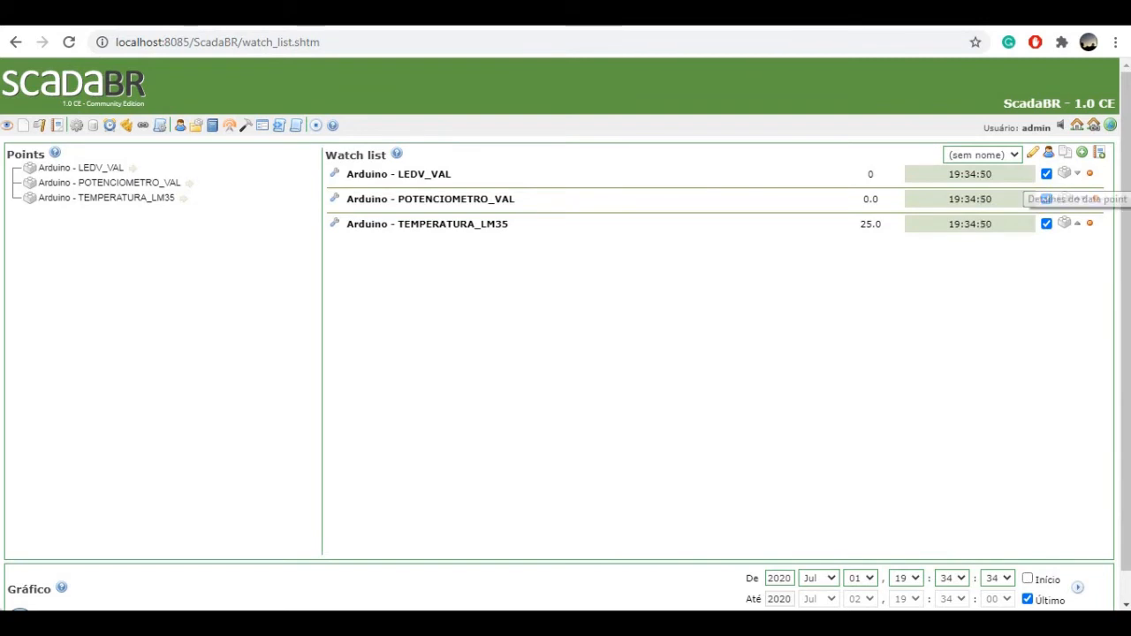
Set LEDV_VAL's text rendering type to Binário, with the zero value shown as DESLIGADO in red
click(1064, 173)
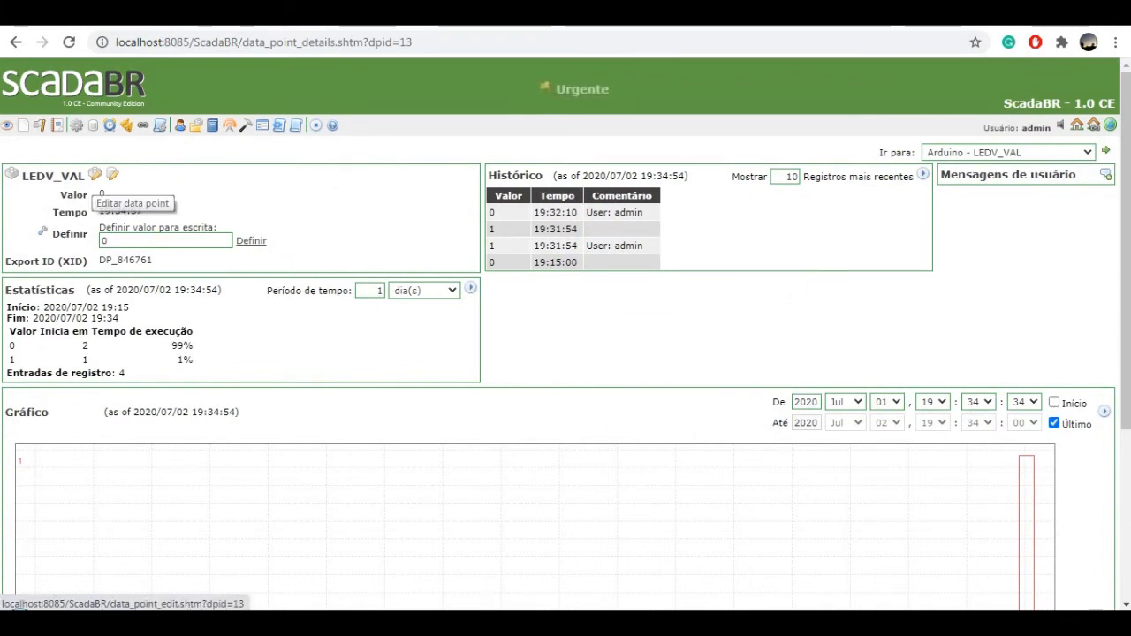
click(94, 174)
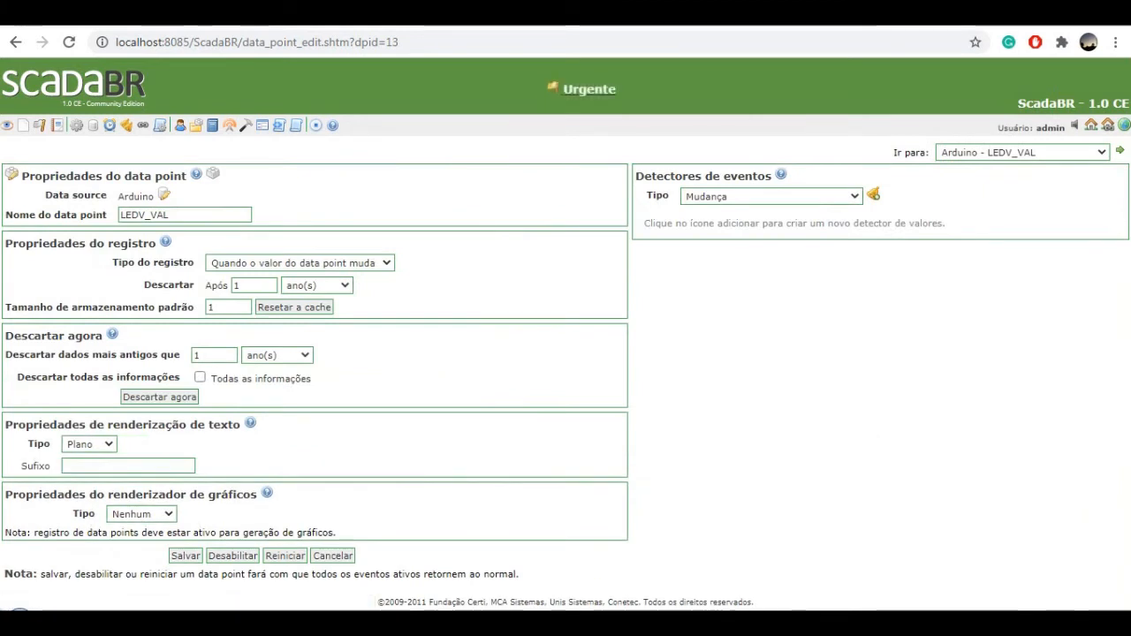
click(88, 444)
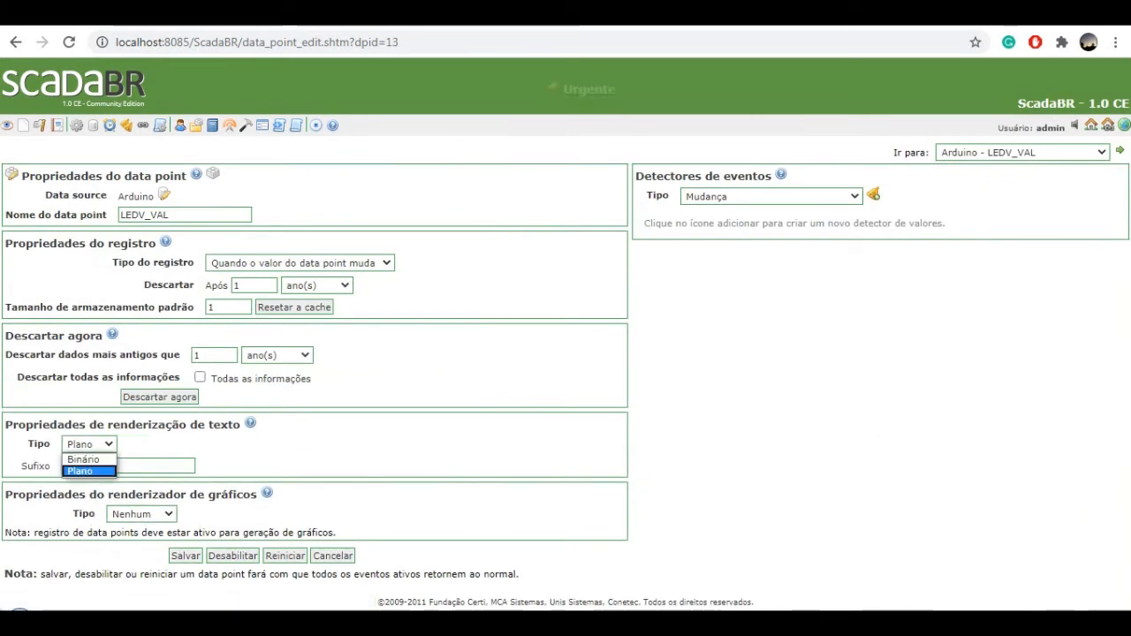
click(83, 459)
scroll(566, 353, down, 1)
click(107, 383)
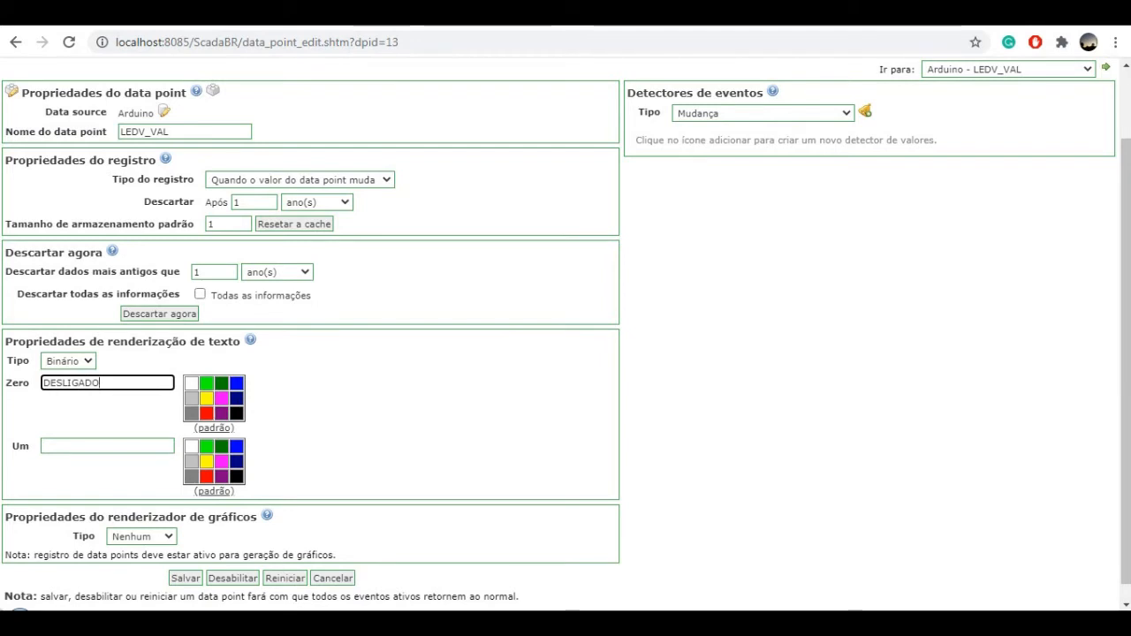
Set LEDV_VAL's rendering of the value one to LIGADO in green, and save the data point
click(107, 446)
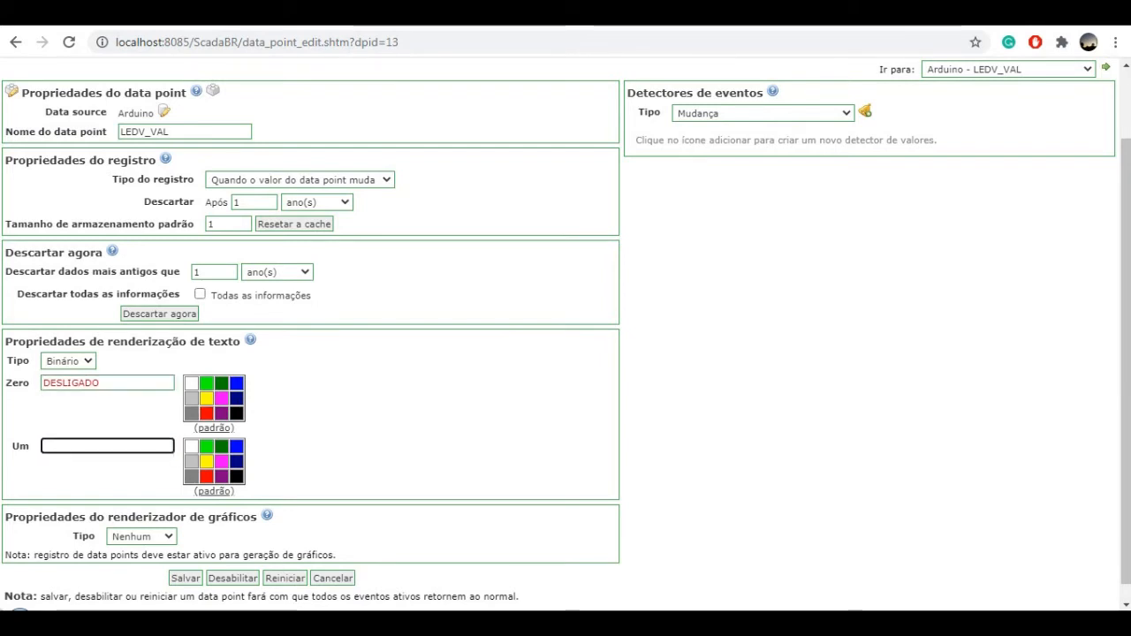
text(LIGADO)
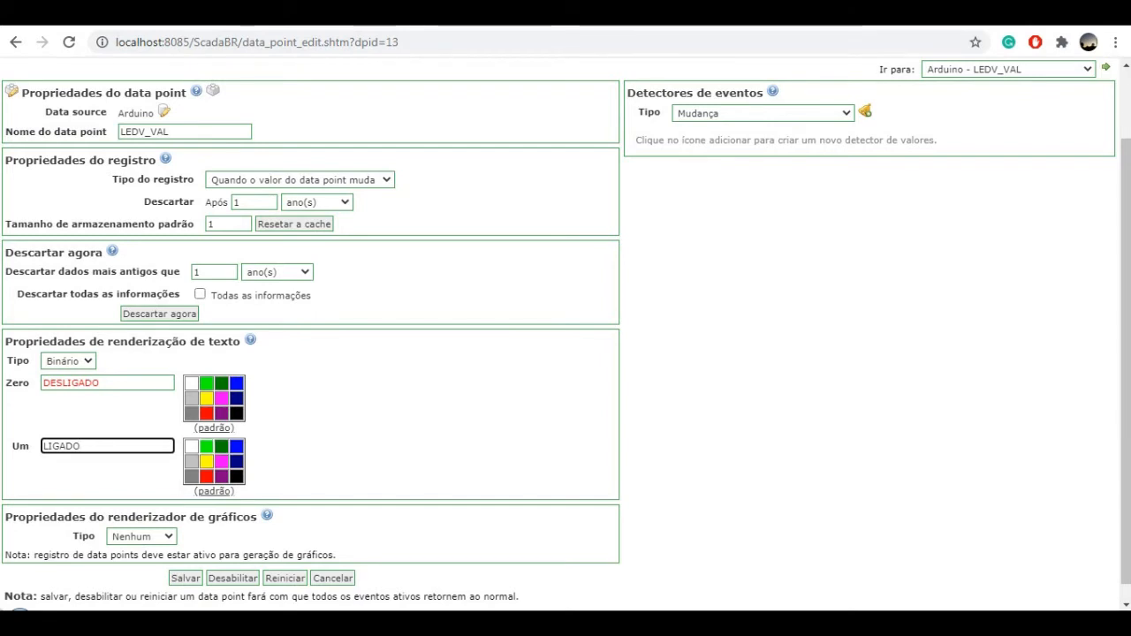
scroll(566, 318, down, 1)
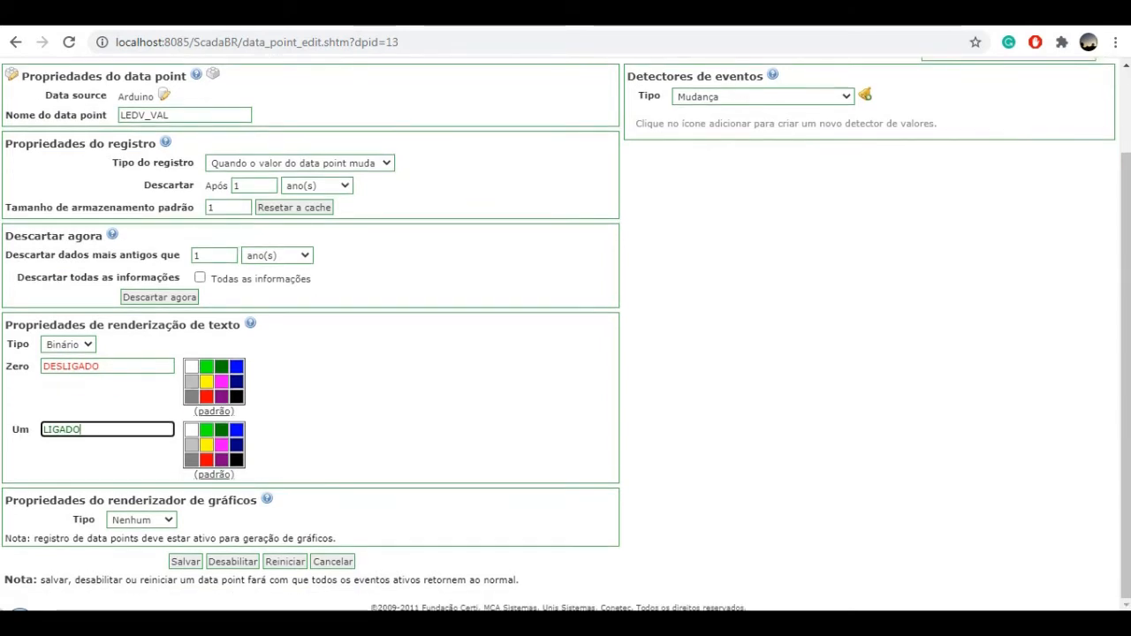
click(186, 562)
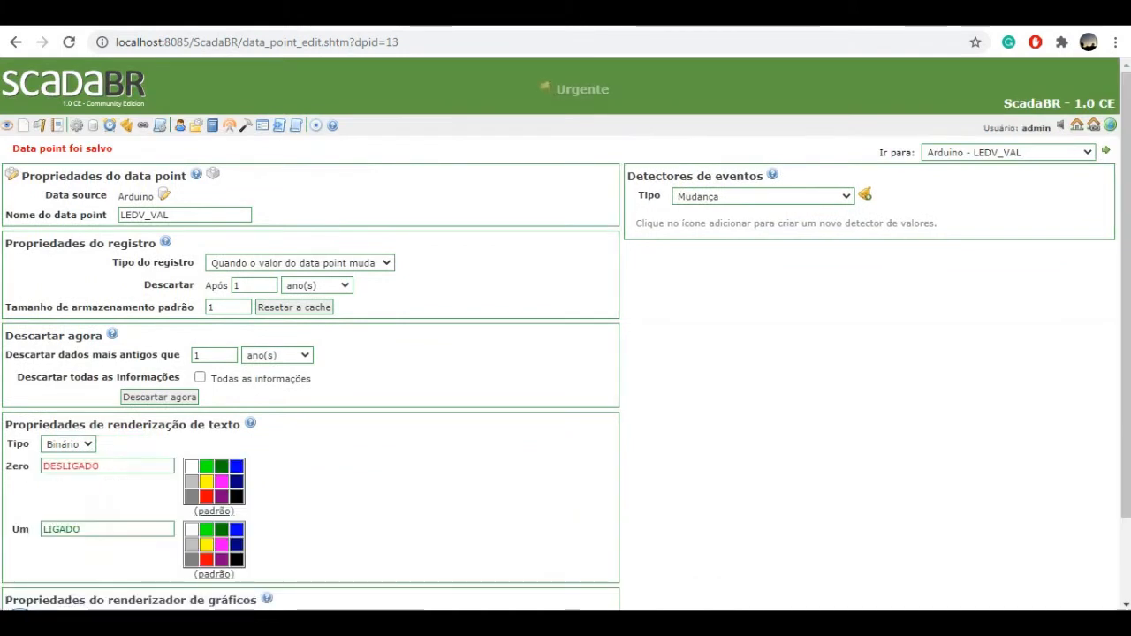
scroll(566, 318, down, 2)
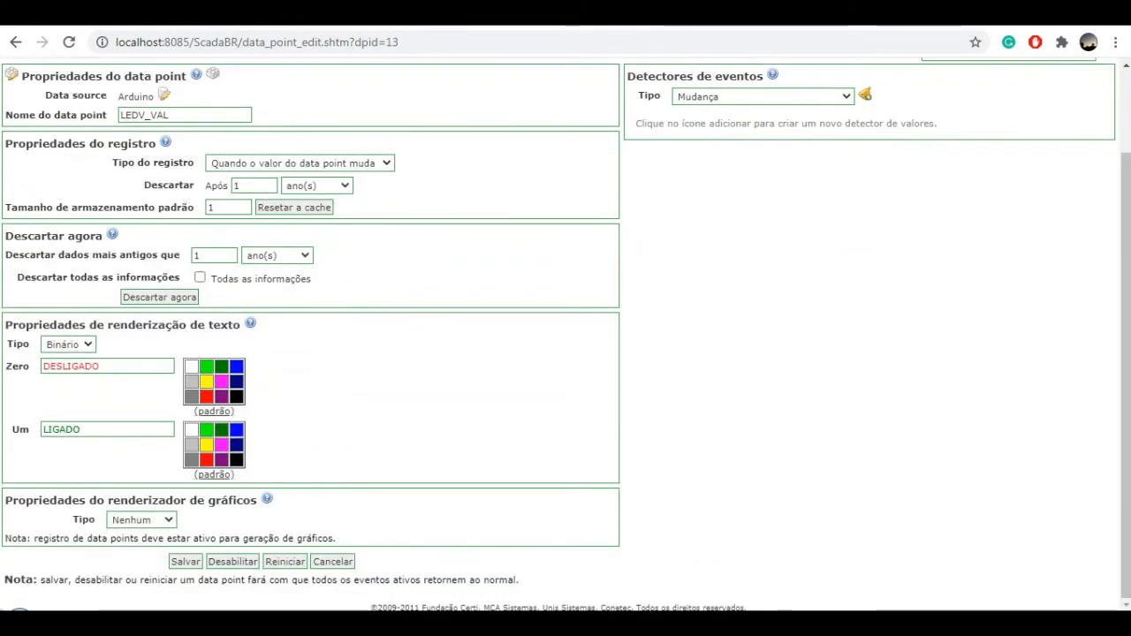
click(186, 562)
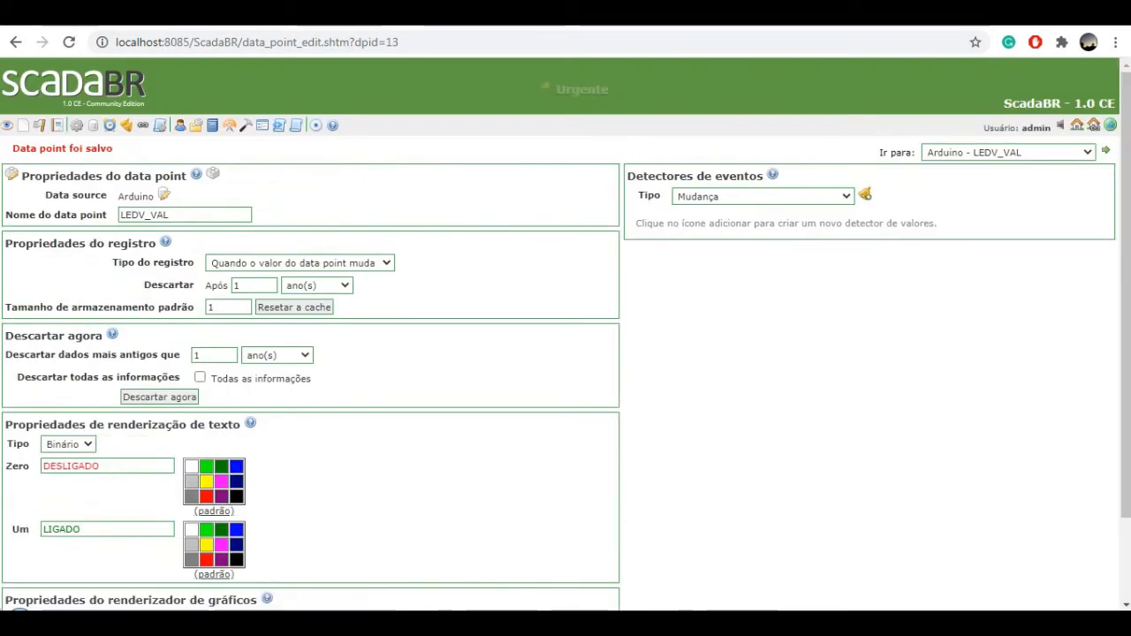
Return to the watch list and switch LEDV_VAL to LIGADO
click(7, 124)
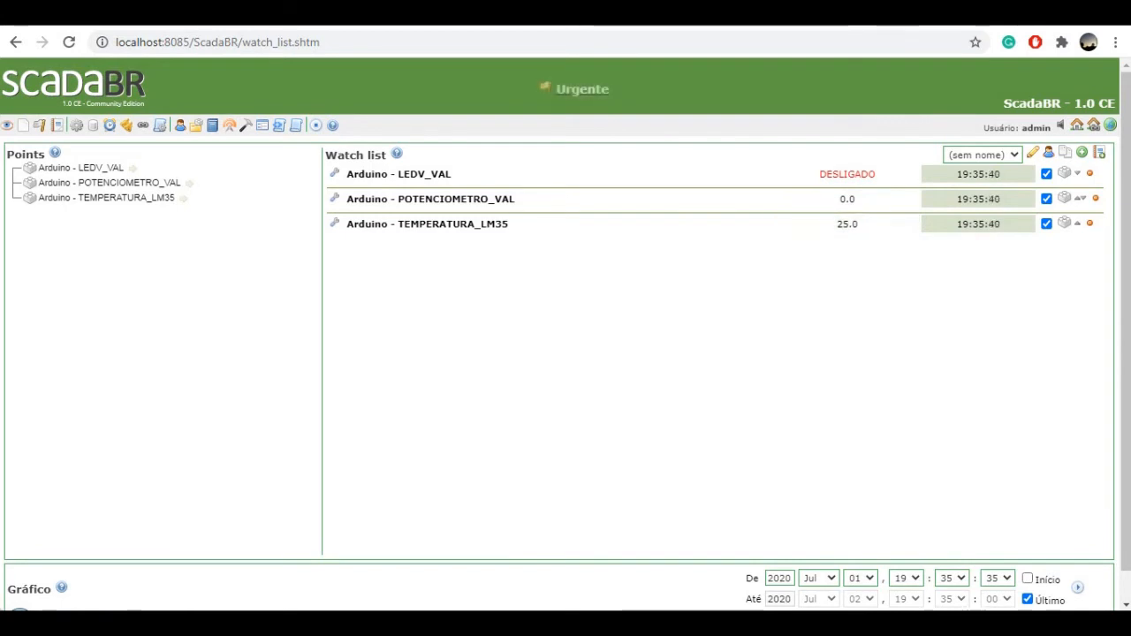
mouse_move(335, 174)
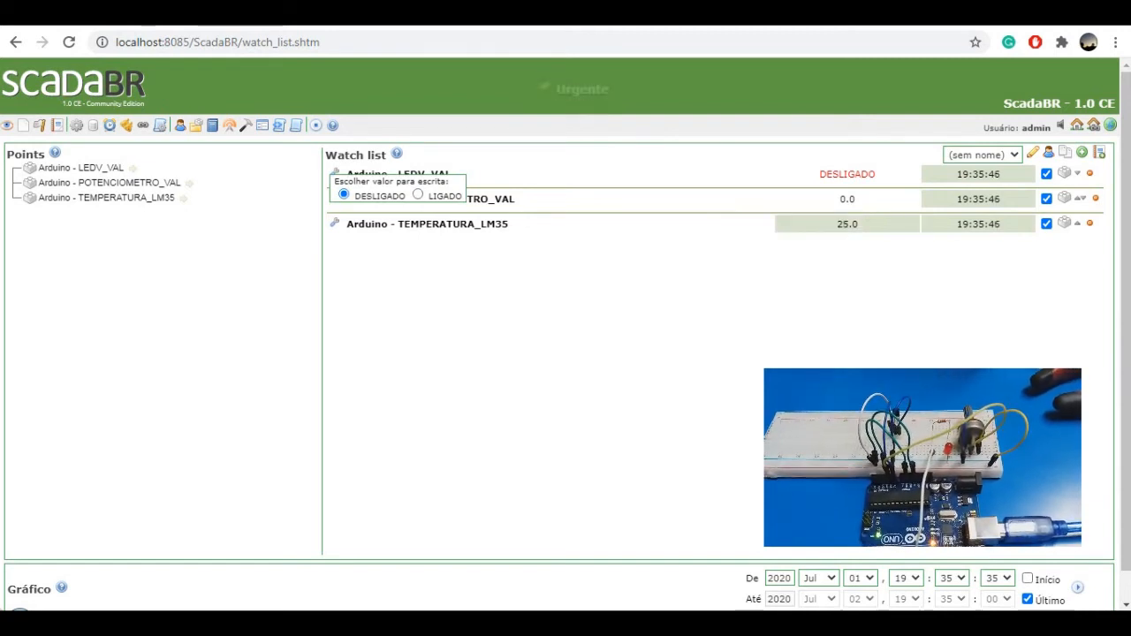
click(418, 194)
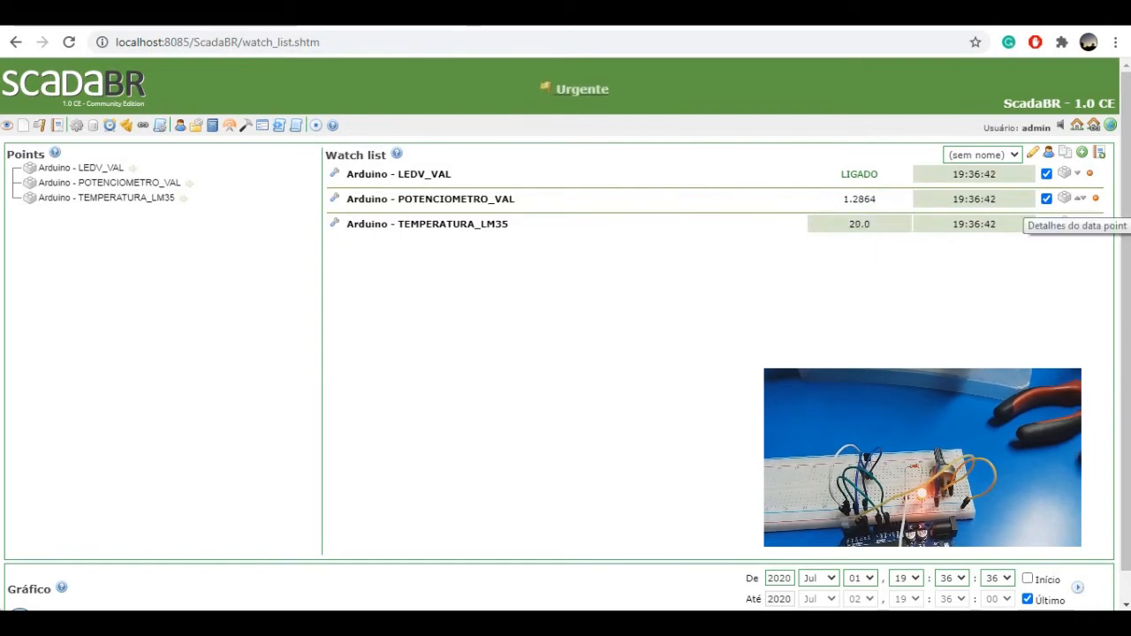
Set POTENCIOMETRO_VAL's text rendering type to Analógico with the format 0.0, and save the data point
click(1064, 198)
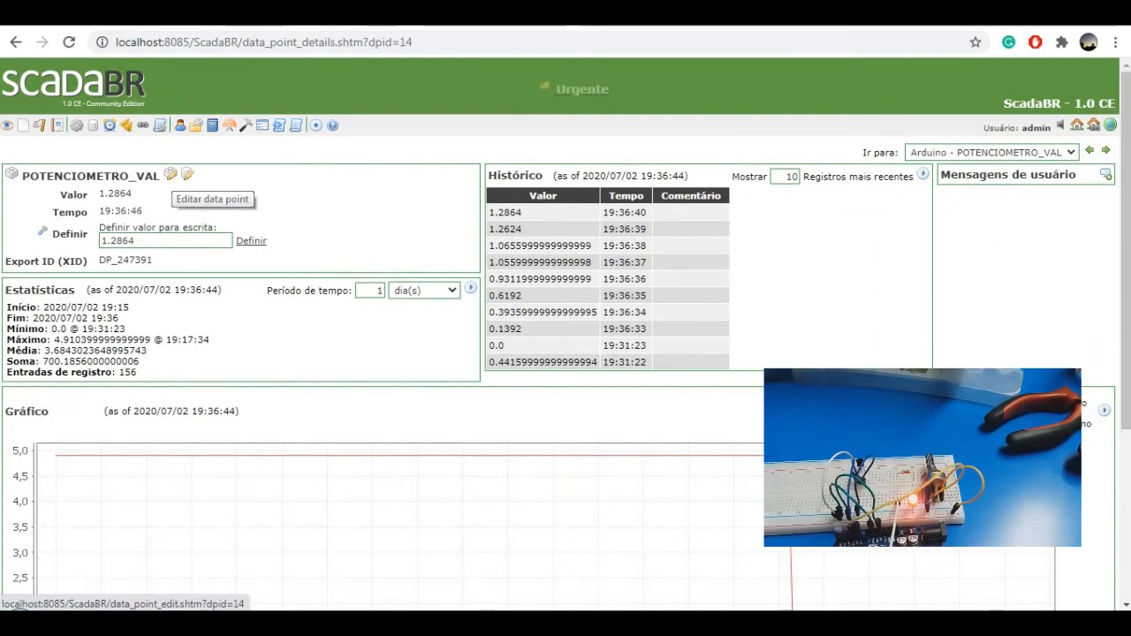
click(186, 174)
scroll(565, 336, down, 2)
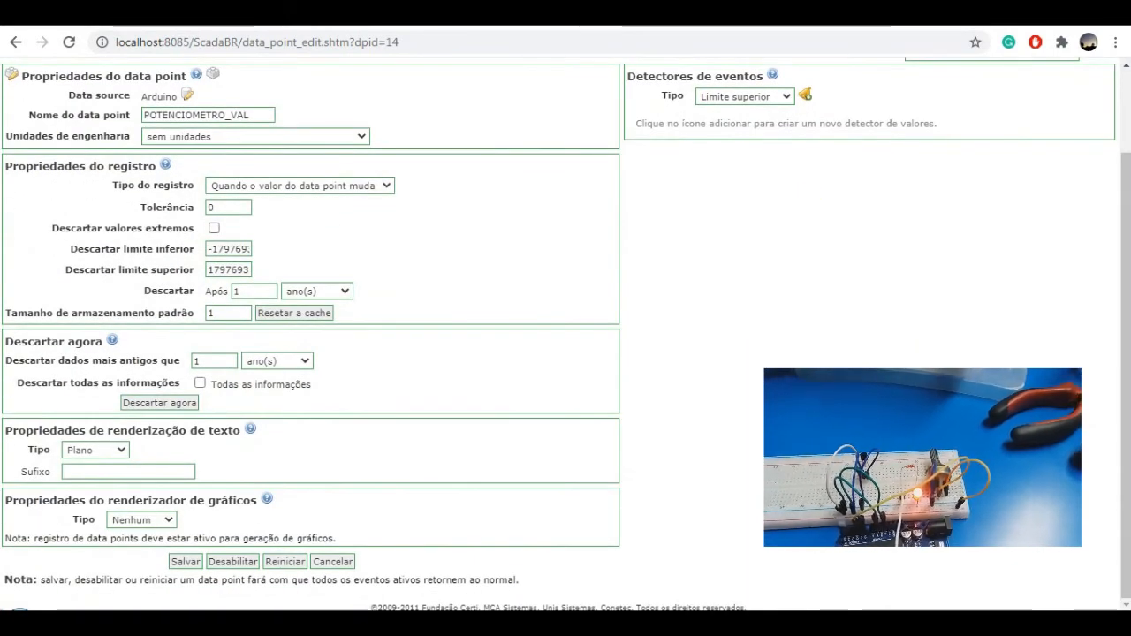
click(96, 451)
click(90, 466)
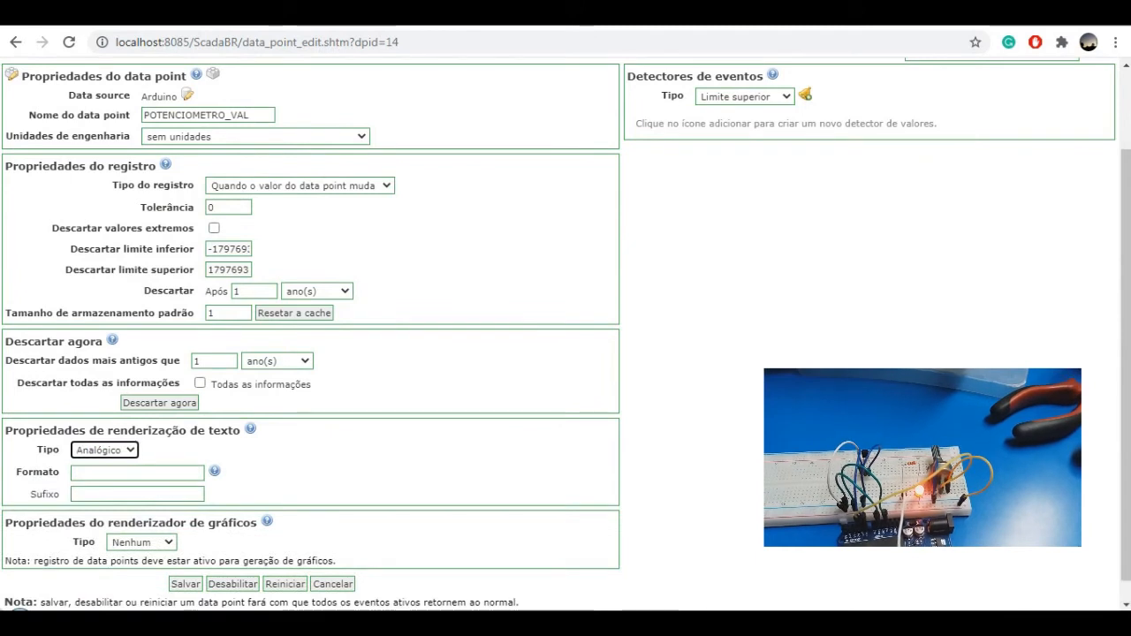
click(106, 474)
click(97, 504)
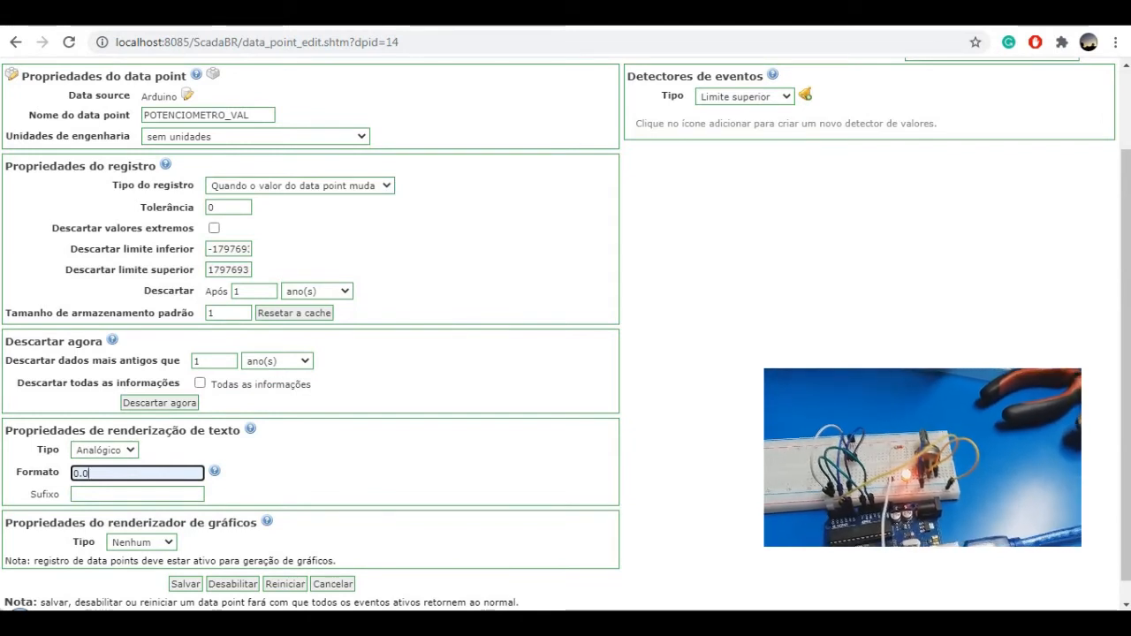
scroll(566, 318, down, 1)
key(Return)
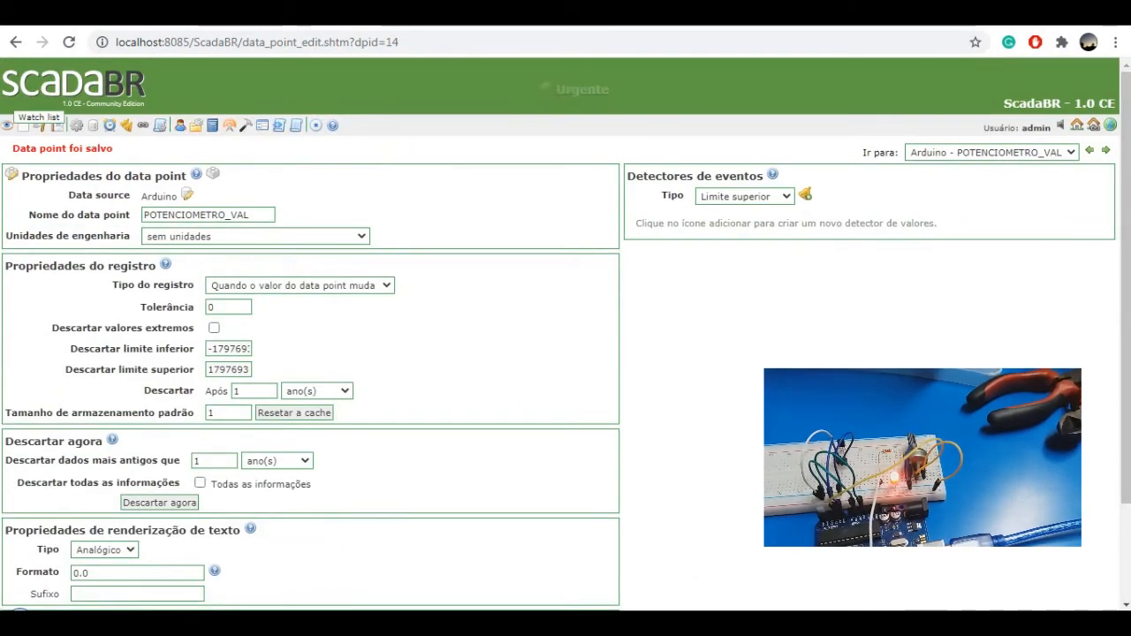
Open TEMPERATURA_LM35's details from the watch list and examine its history, statistics and graph
click(7, 125)
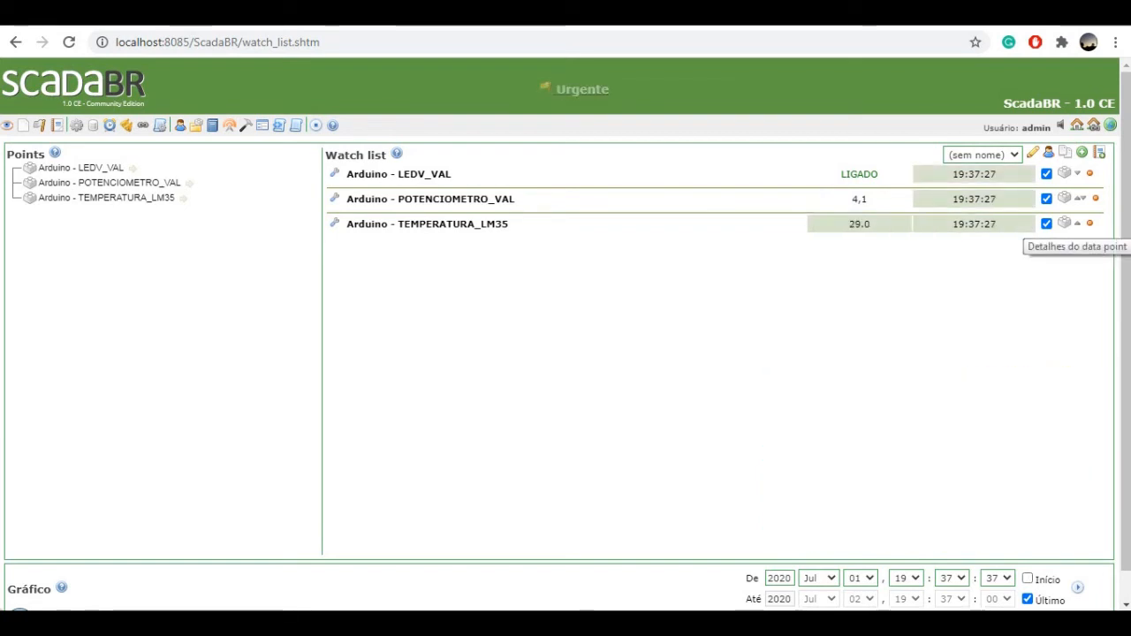
click(1064, 222)
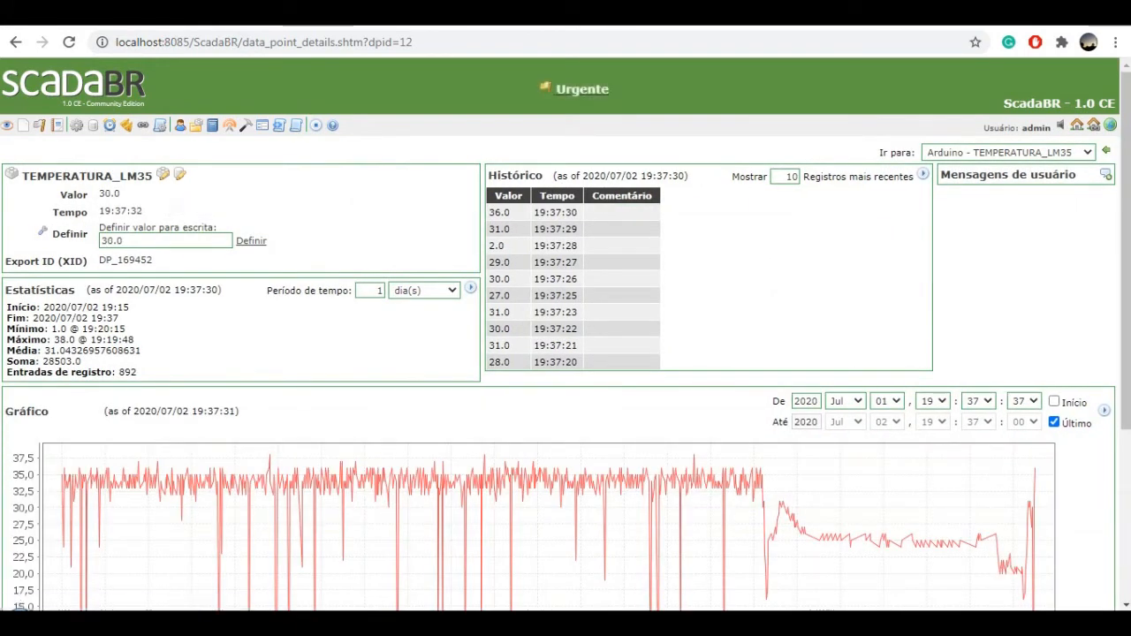
scroll(565, 353, down, 2)
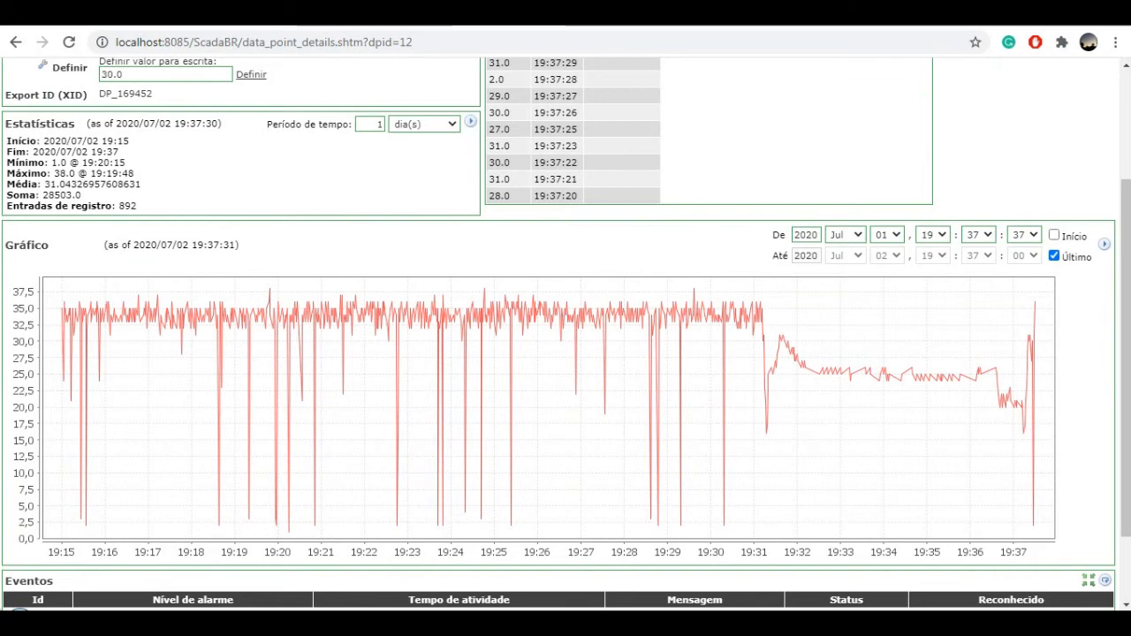
scroll(566, 353, up, 1)
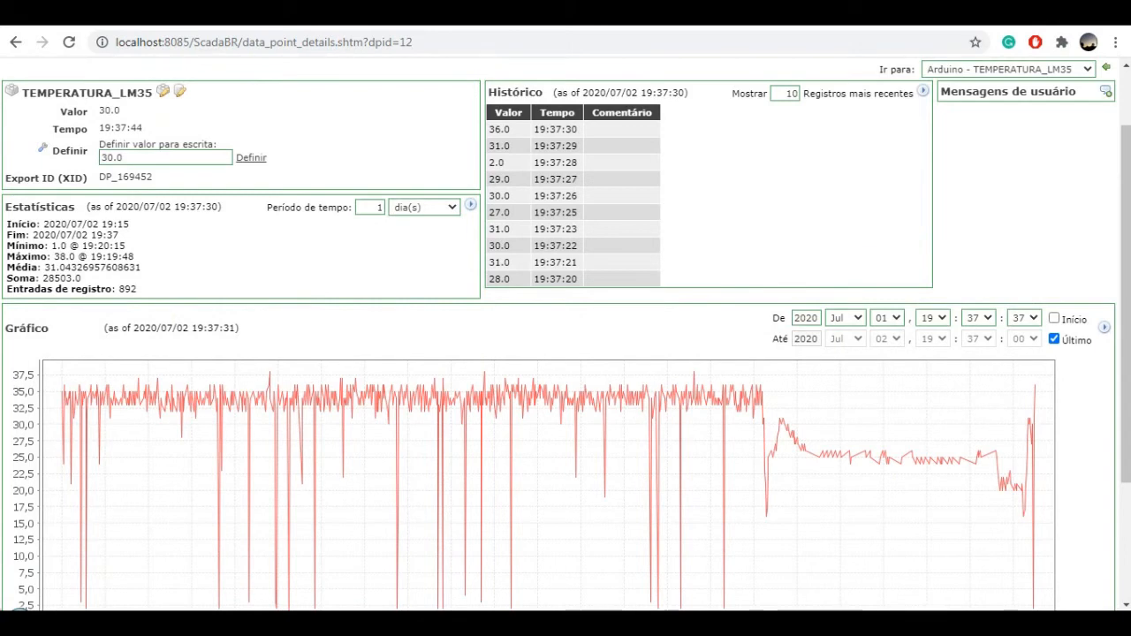
scroll(19, 608, up, 1)
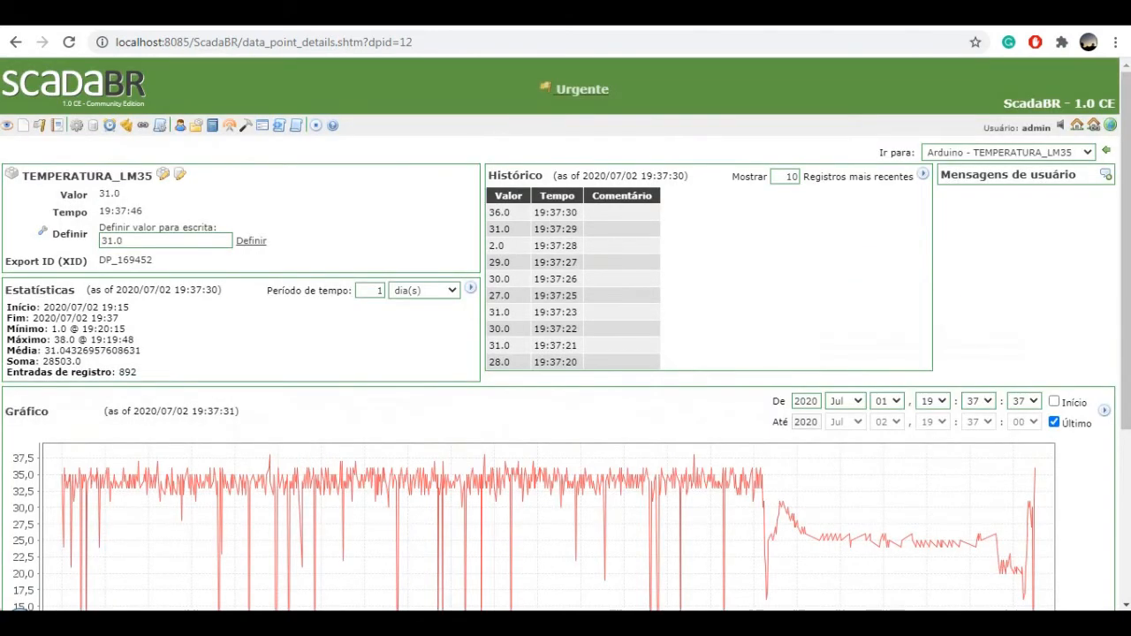
Open TEMPERATURA_LM35's properties and set its text rendering type to Analógico with the format 0.00
click(180, 175)
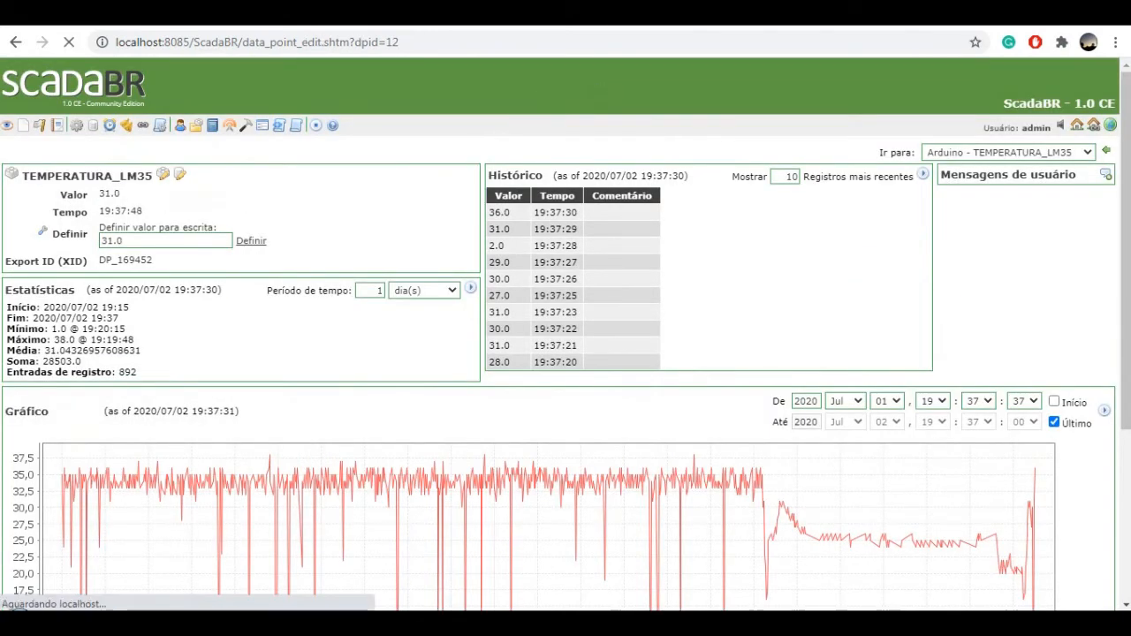
scroll(565, 336, down, 1)
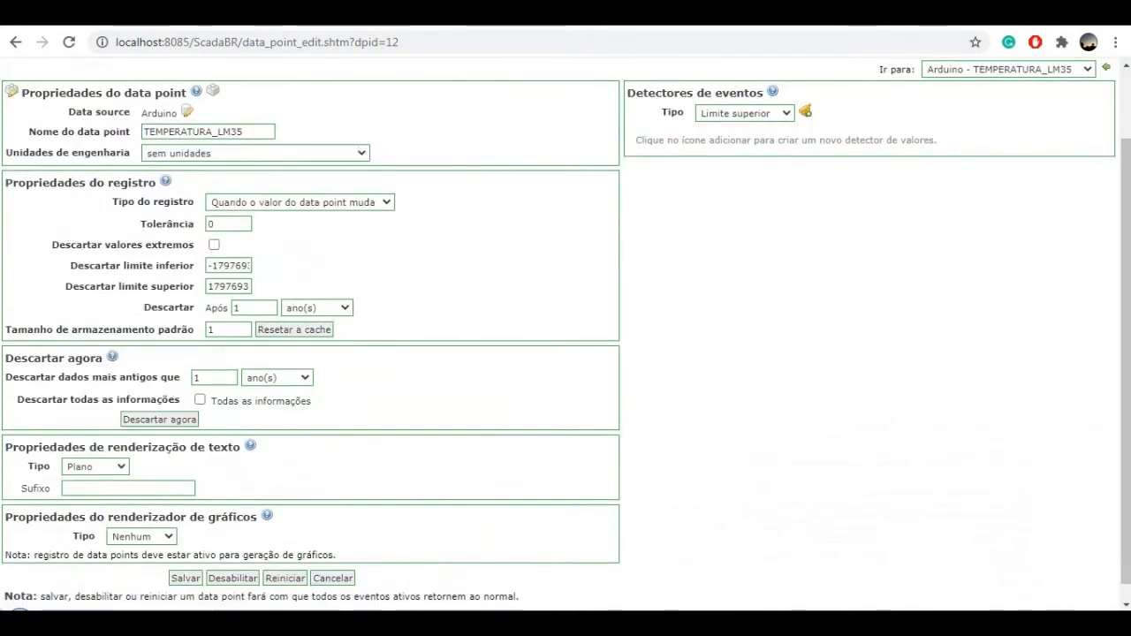
scroll(566, 335, down, 1)
click(96, 451)
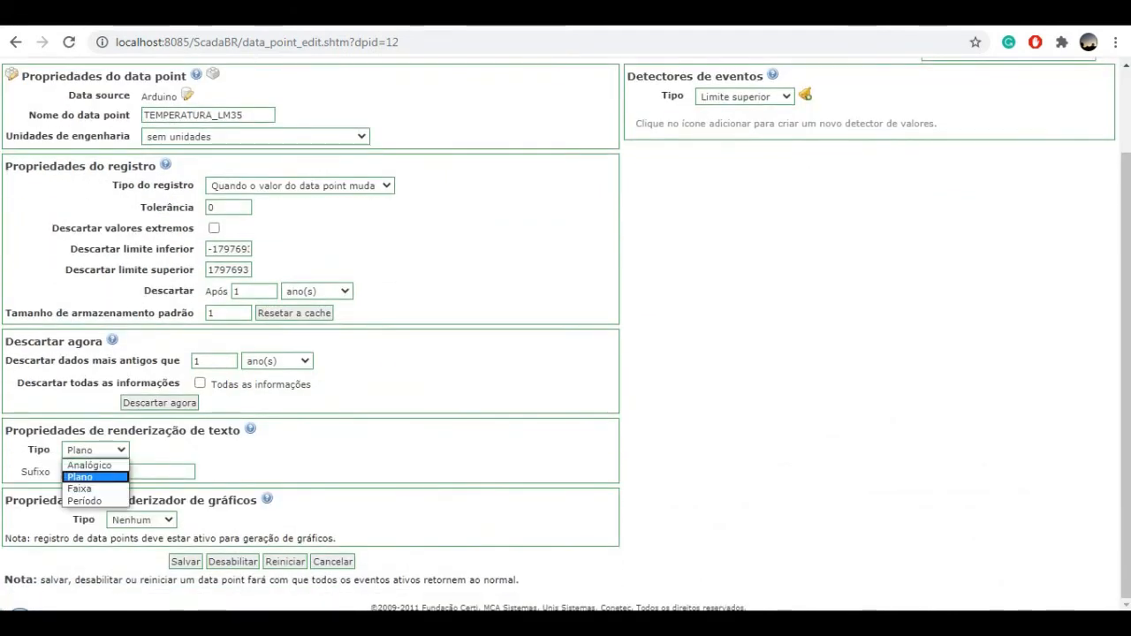
click(92, 464)
click(137, 472)
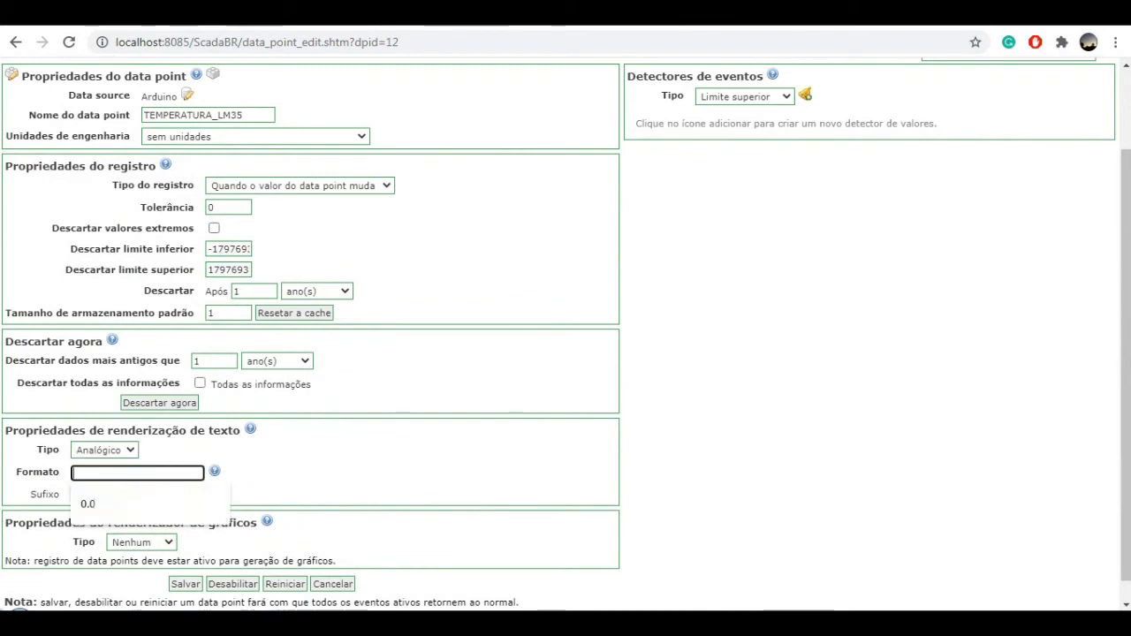
text(0.00)
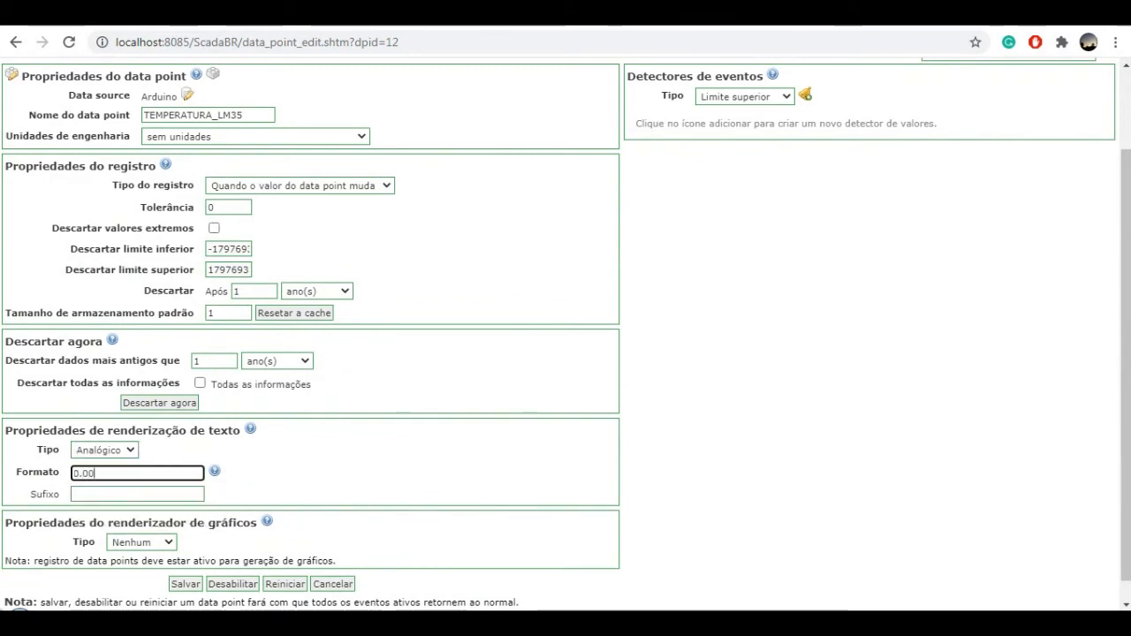
Set TEMPERATURA_LM35's suffix to C, save the data point and return to the watch list
key(Tab)
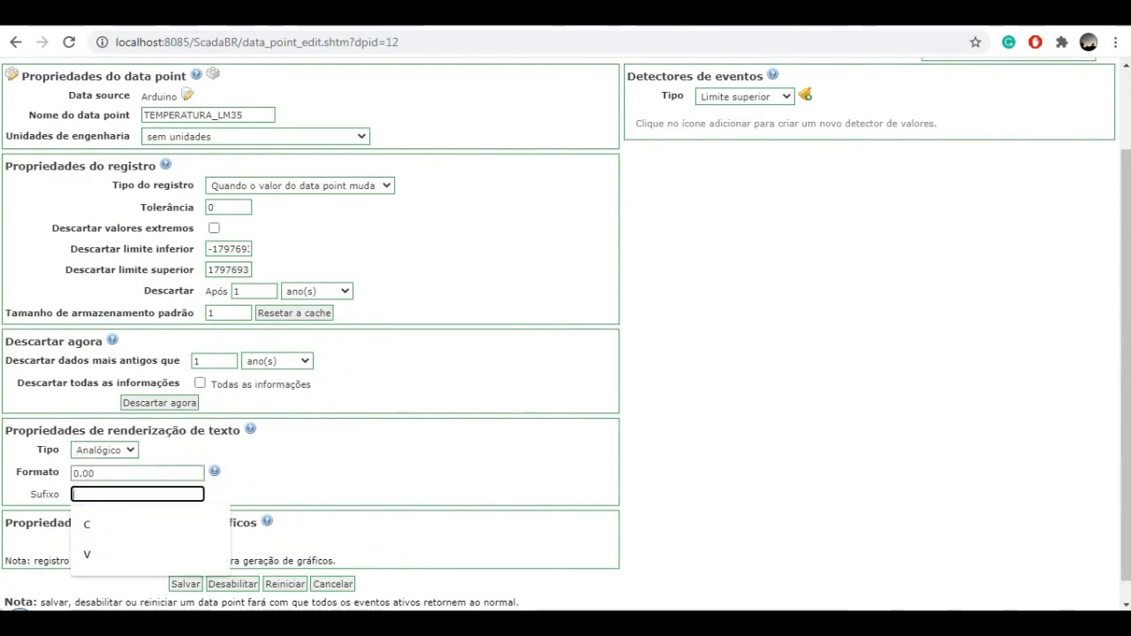
text(C)
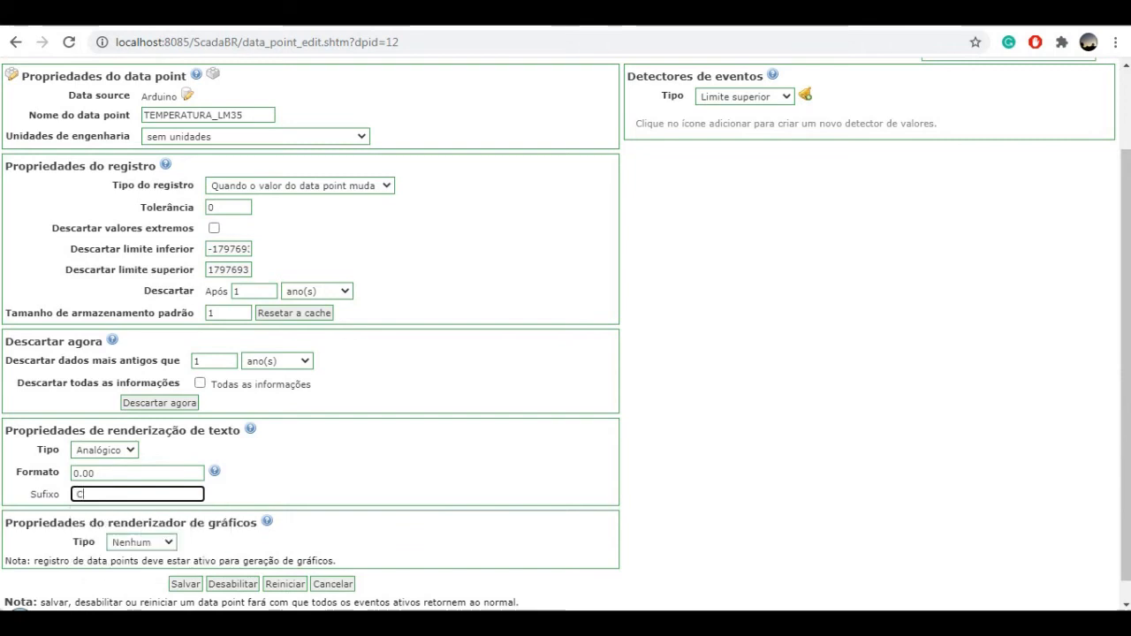
scroll(565, 334, down, 1)
click(186, 562)
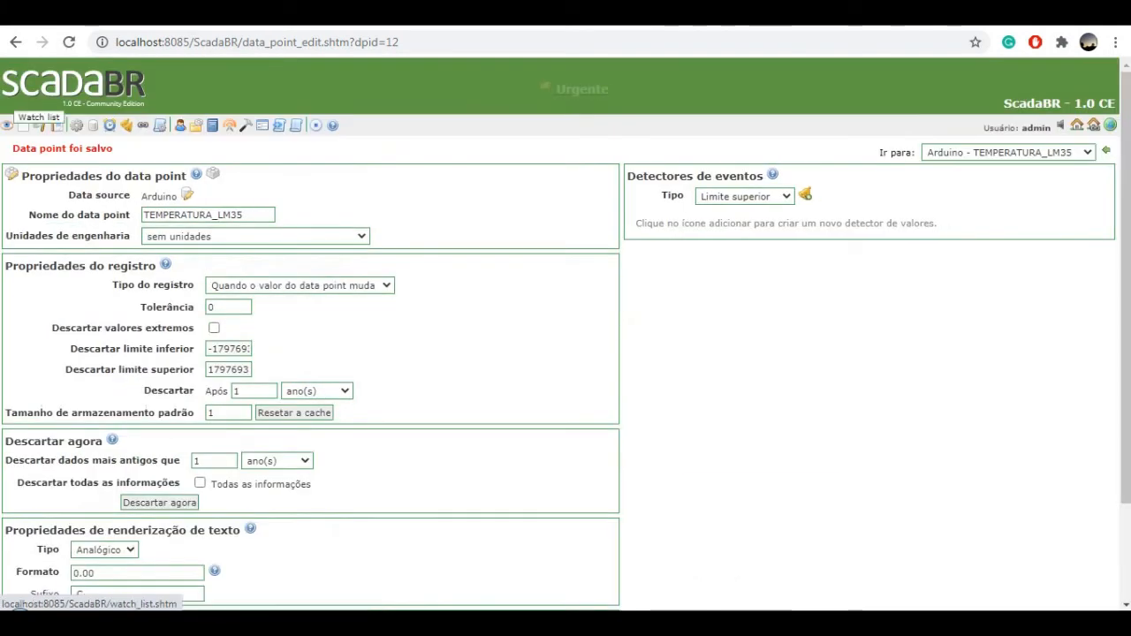
click(7, 126)
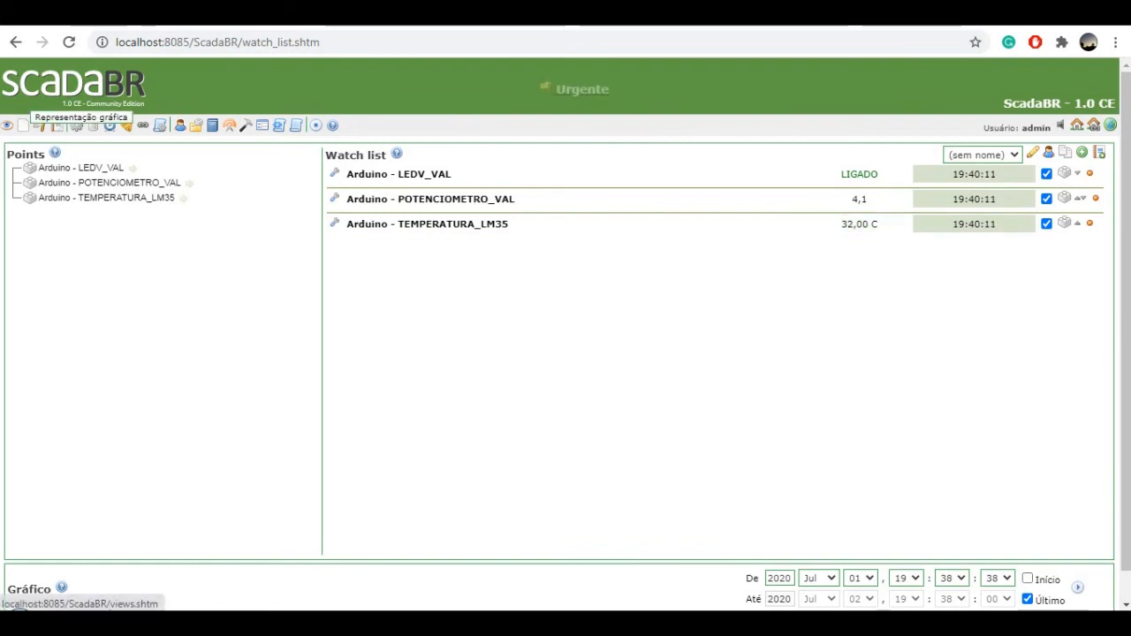
Delete the existing graphical view TELA and start a new one named TELA1
click(39, 125)
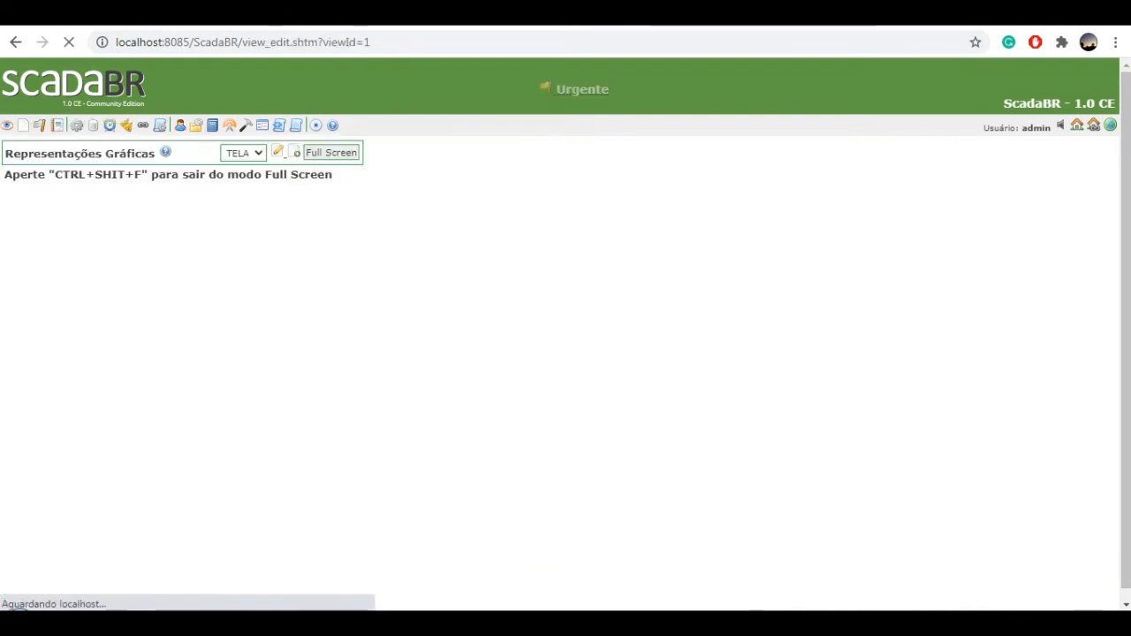
scroll(565, 318, down, 2)
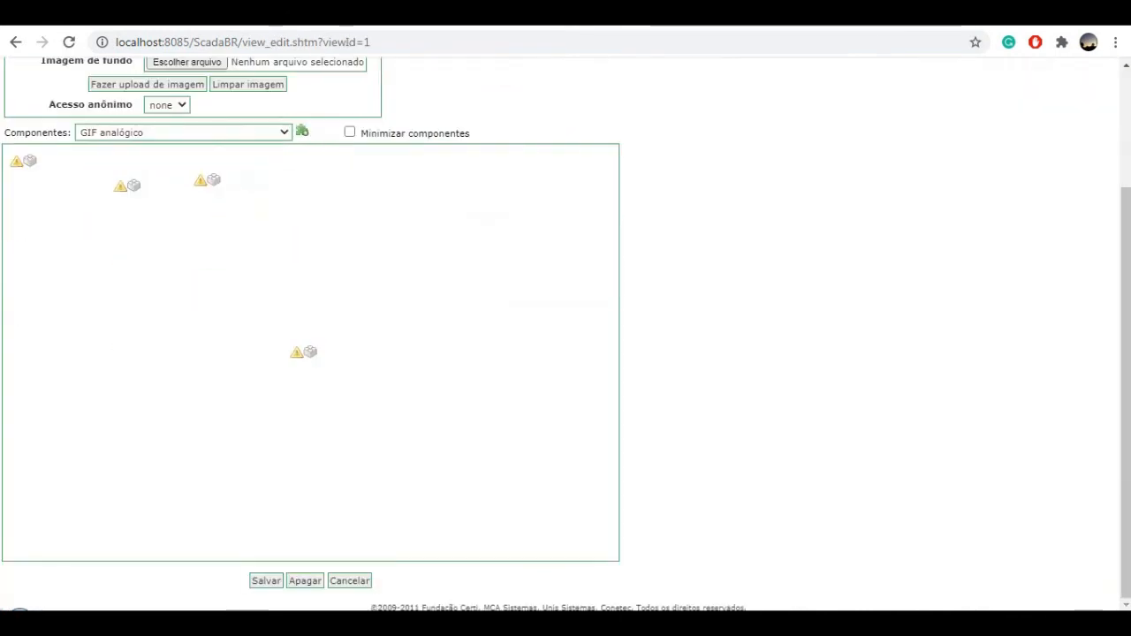
click(305, 581)
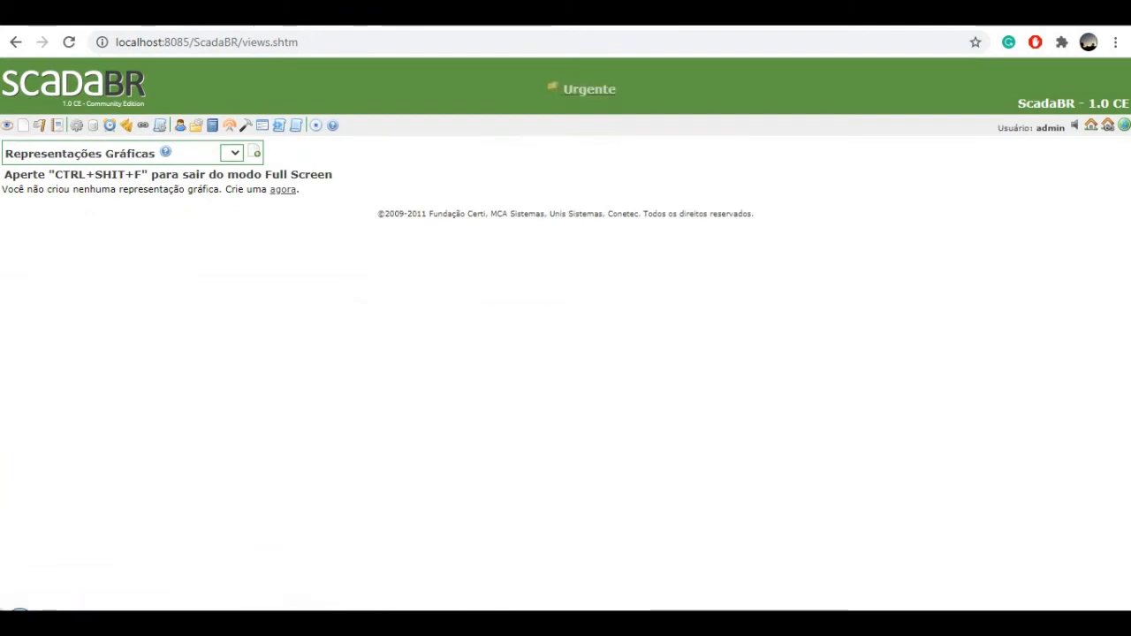
click(255, 154)
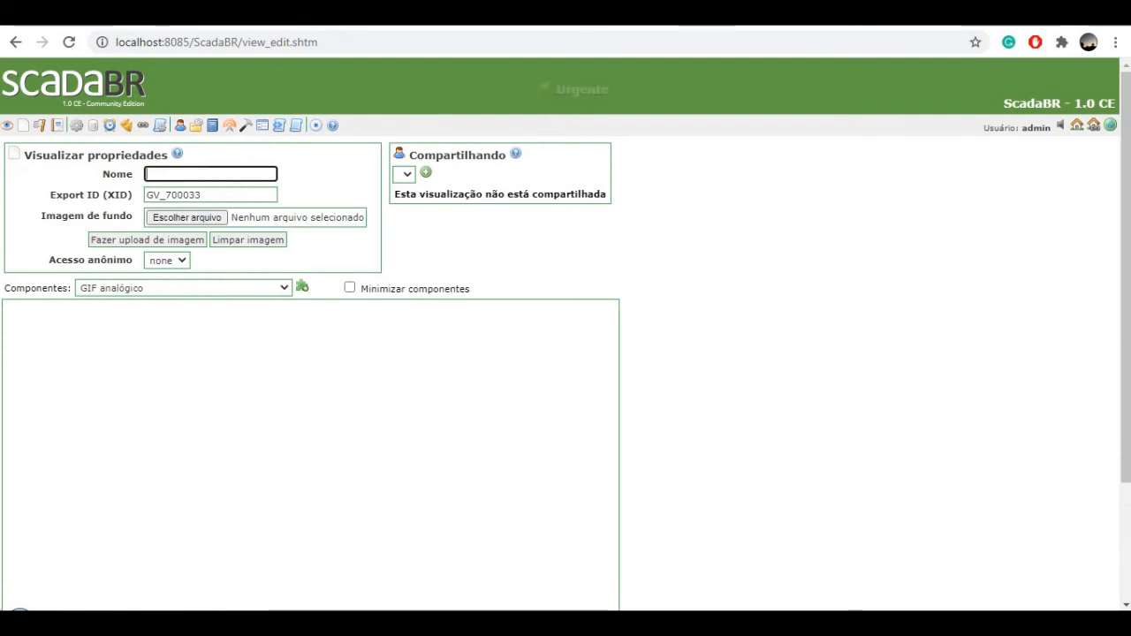
text(TELA2)
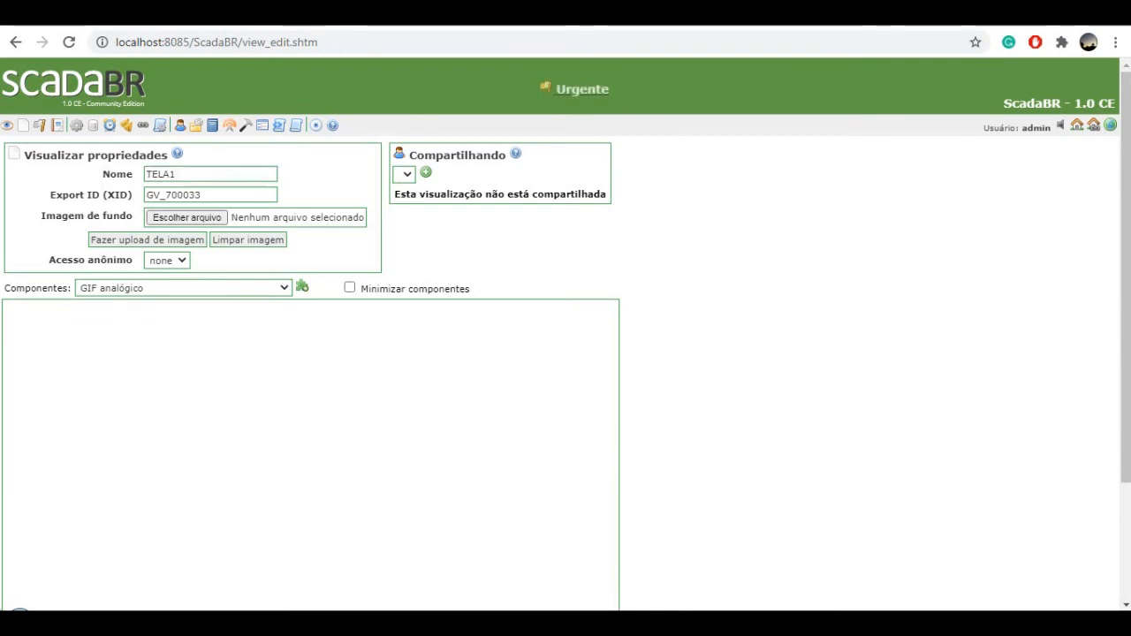
Look through the component types available for the graphical view, from GIF analógico to Builder Flex
click(183, 288)
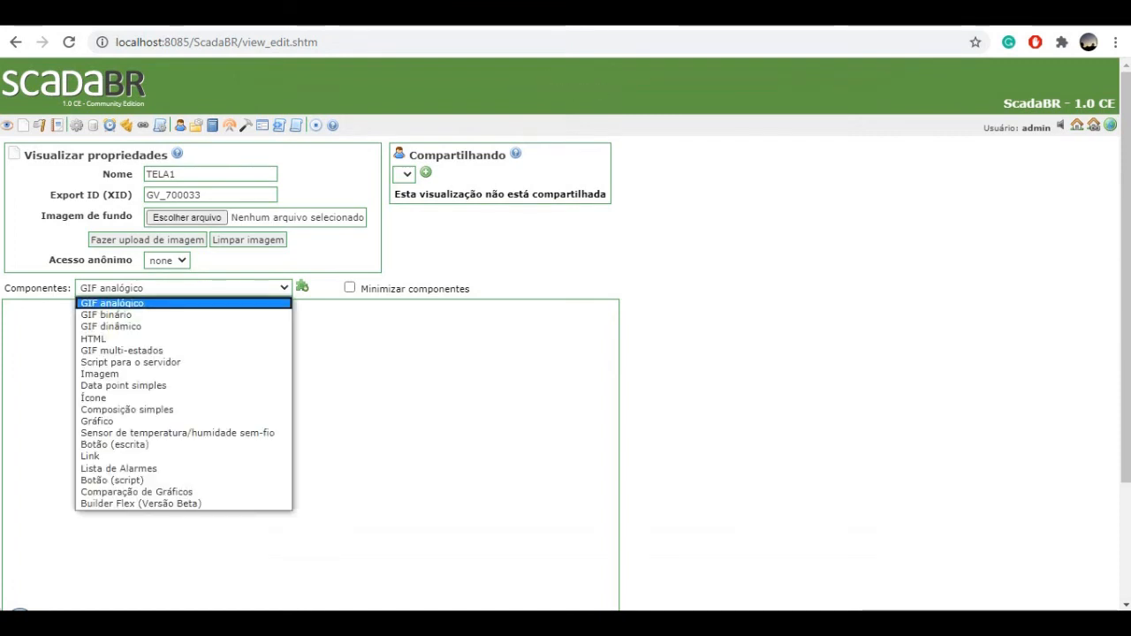
key(Down)
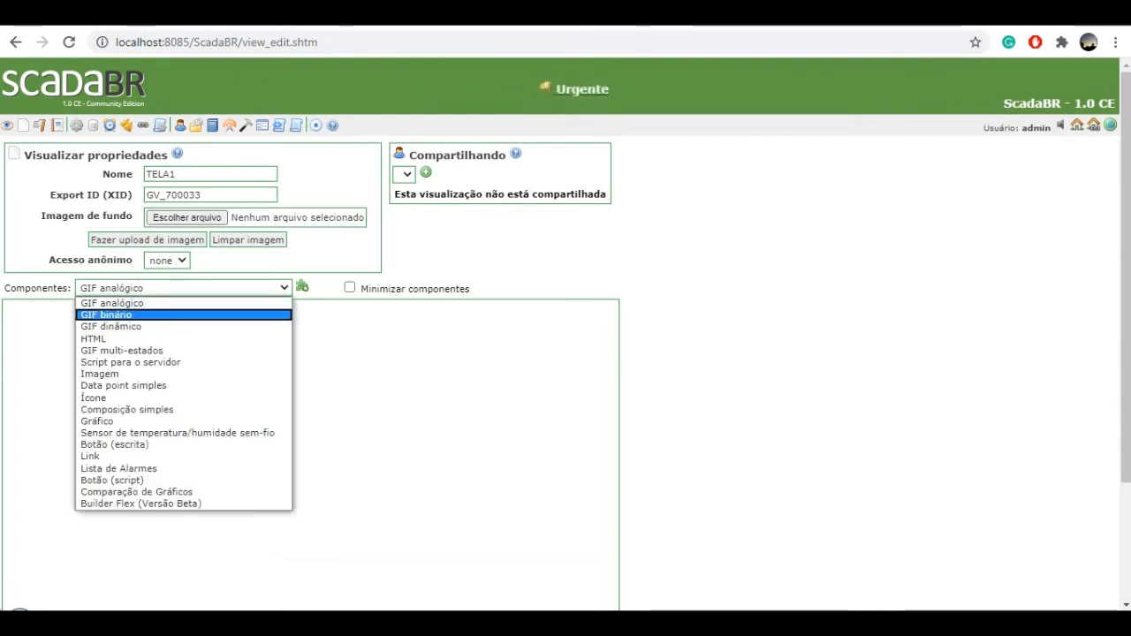
key(Down)
key(Down)
key(Down)
key(Down)
key(Down)
key(Down)
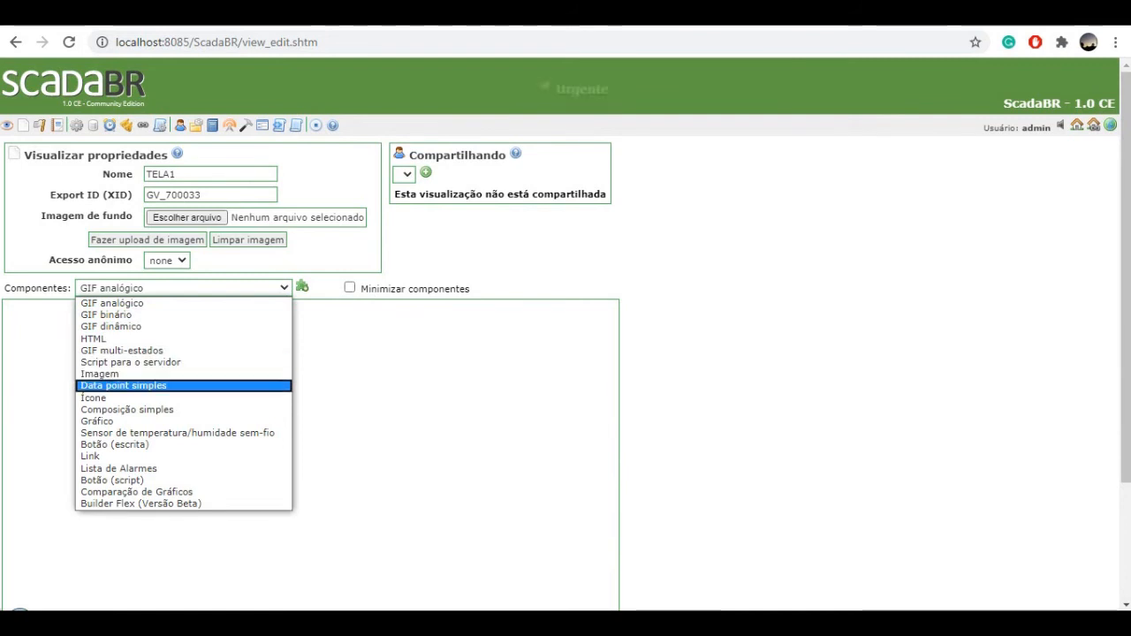
key(Up)
key(Down)
key(Down)
key(Down)
key(Down)
key(Down)
key(Down)
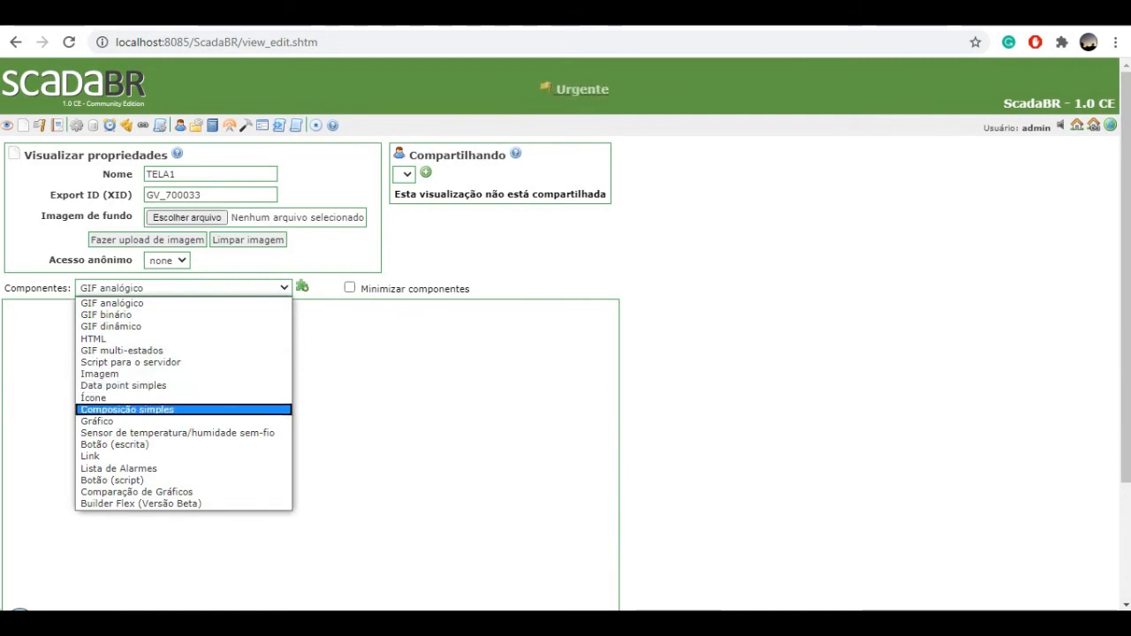
key(Down)
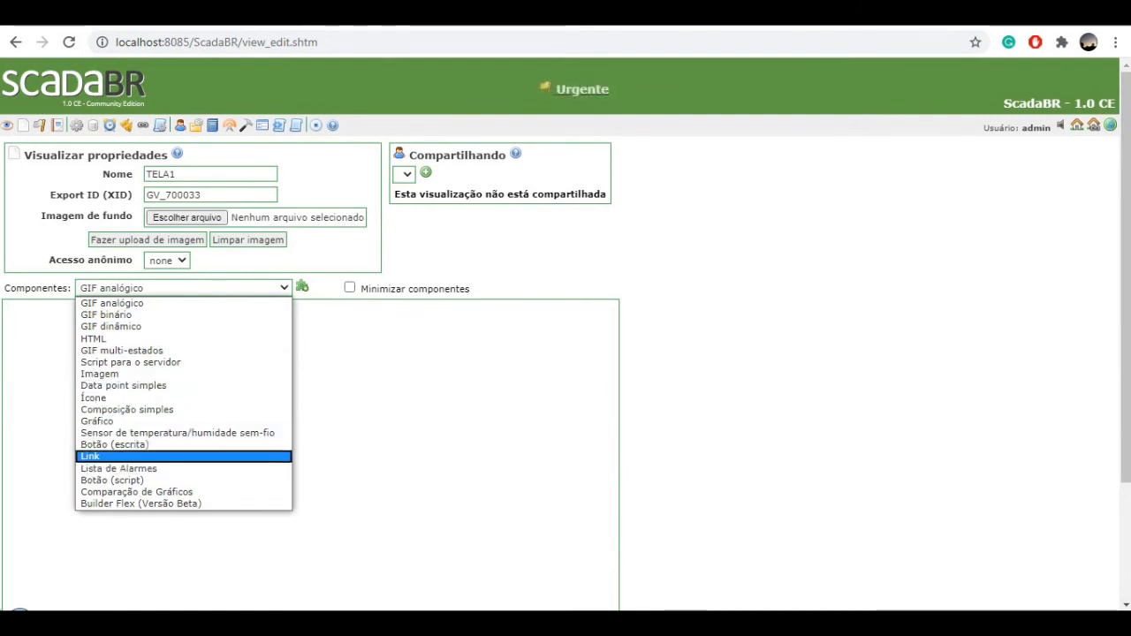
key(Down)
key(Down)
key(Down)
key(Down)
key(Up)
key(Up)
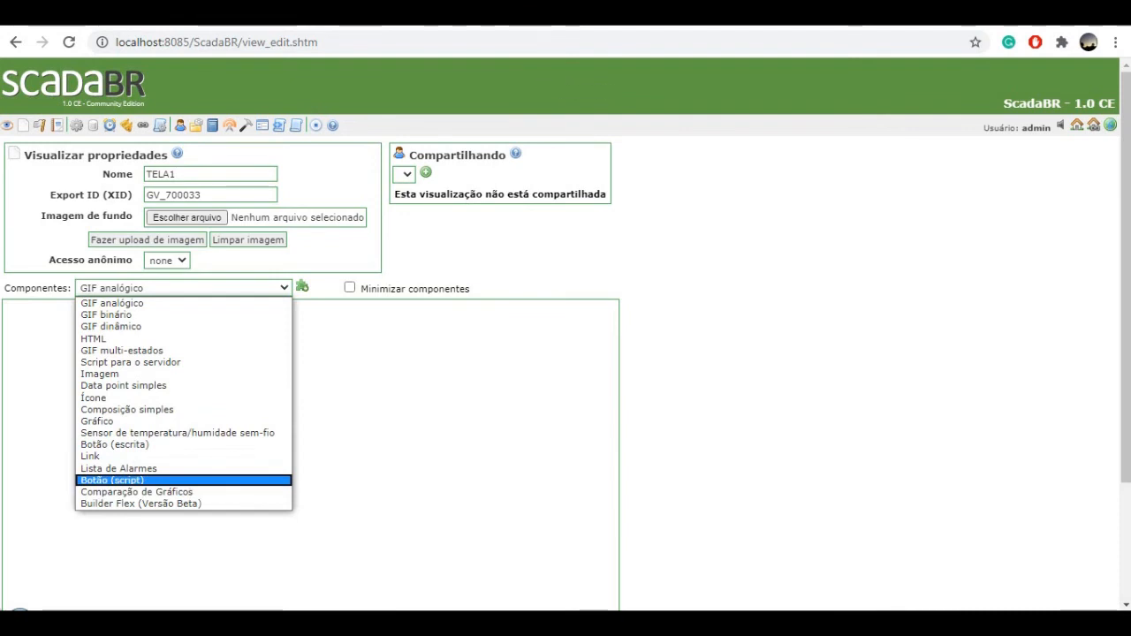
key(Escape)
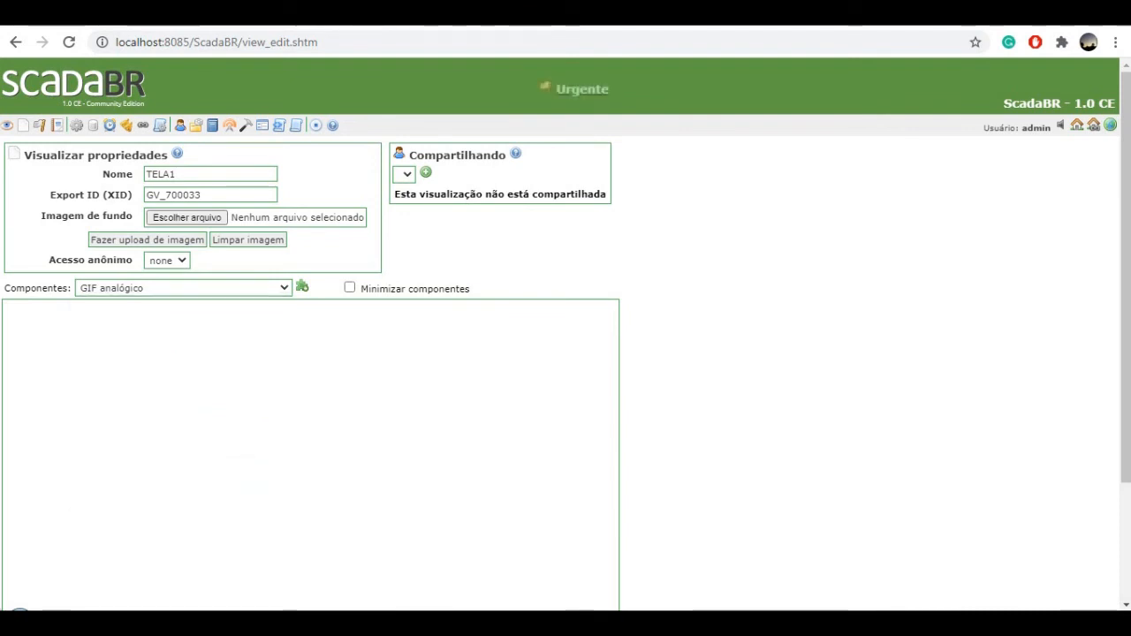
Add a GIF dinâmico component to the TELA1 view
key(alt+Down)
key(Down)
key(Down)
key(Return)
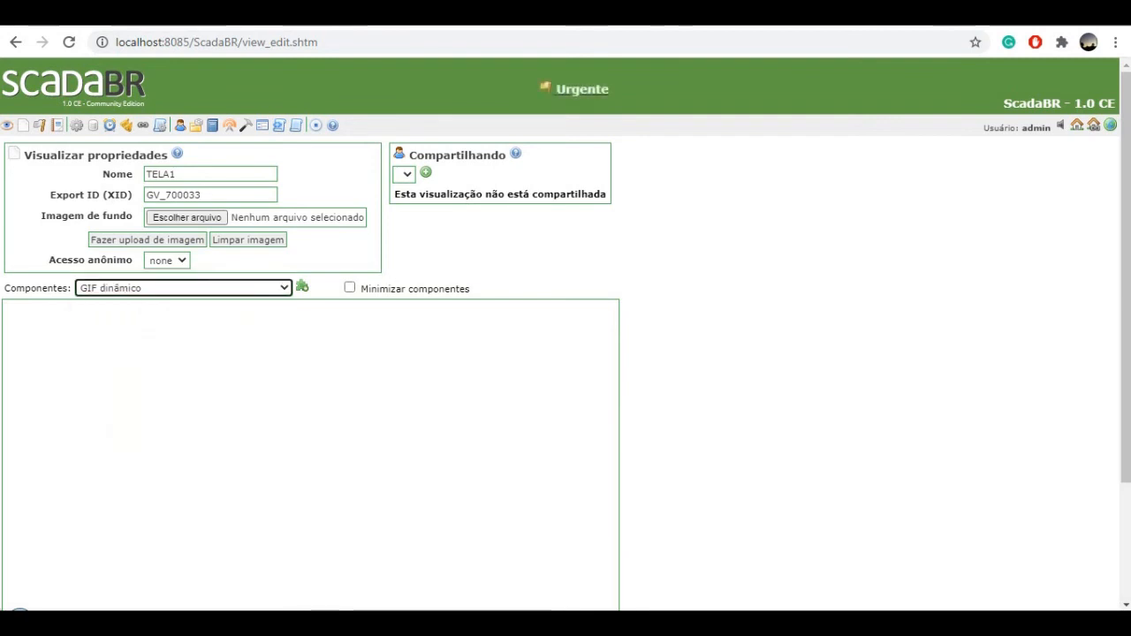
click(301, 287)
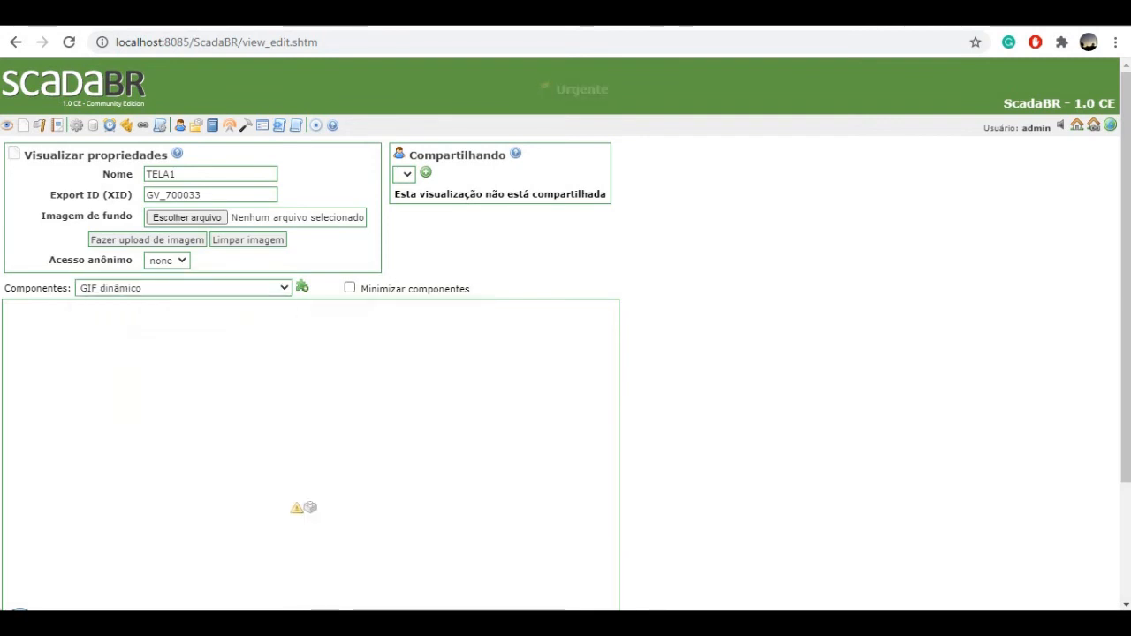
Assign the data point Arduino - POTENCIOMETRO_VAL to the GIF dinâmico component and save its settings
scroll(301, 286, down, 1)
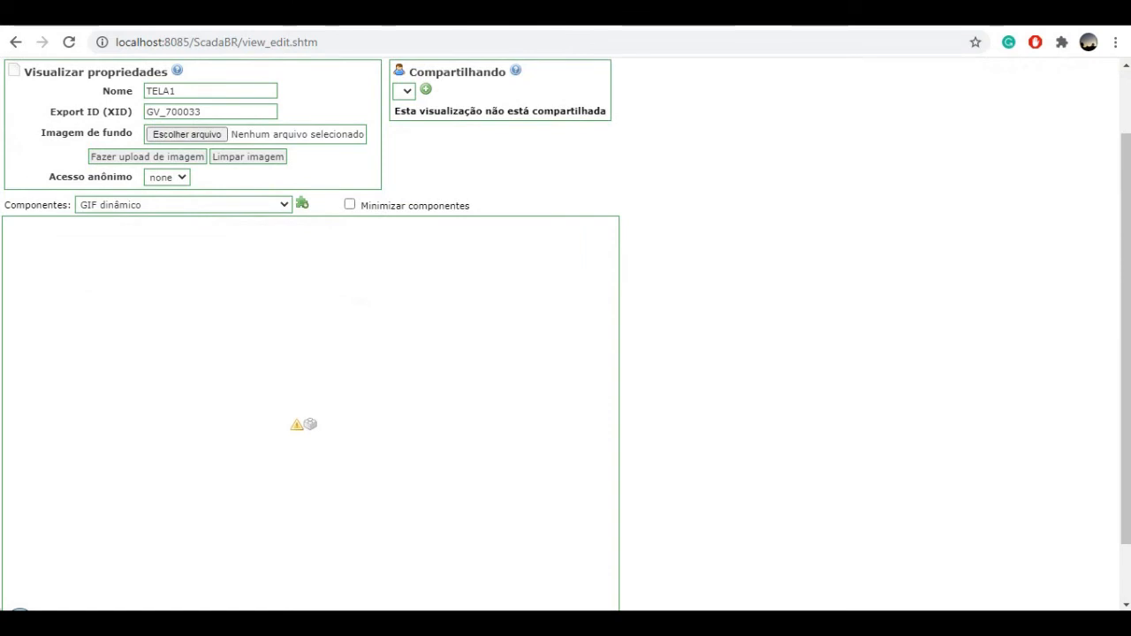
mouse_move(310, 425)
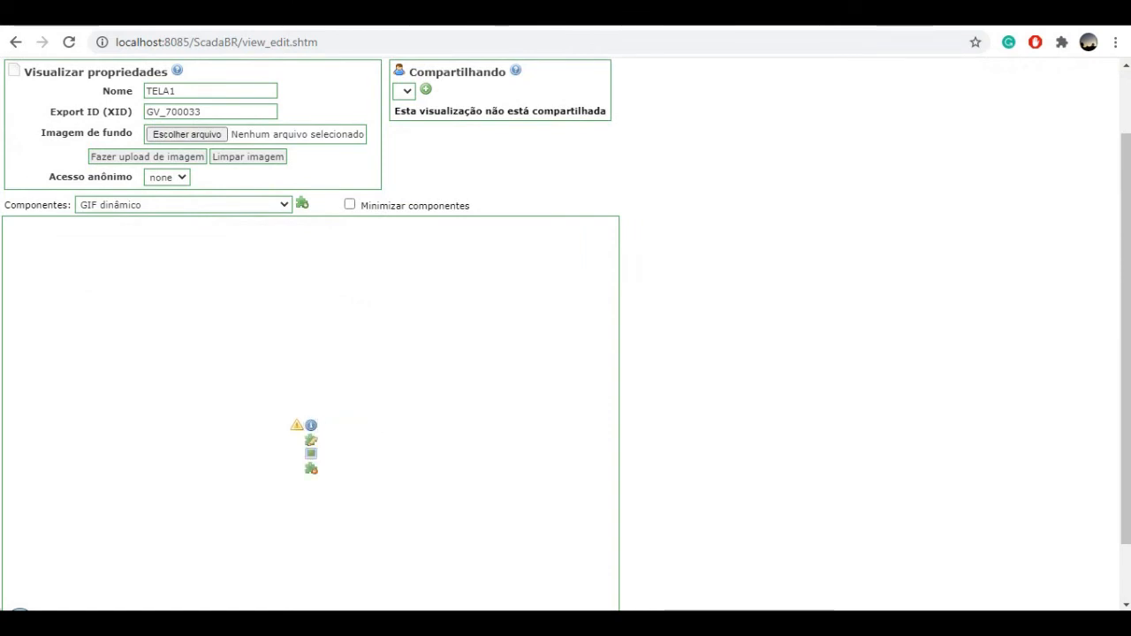
click(310, 440)
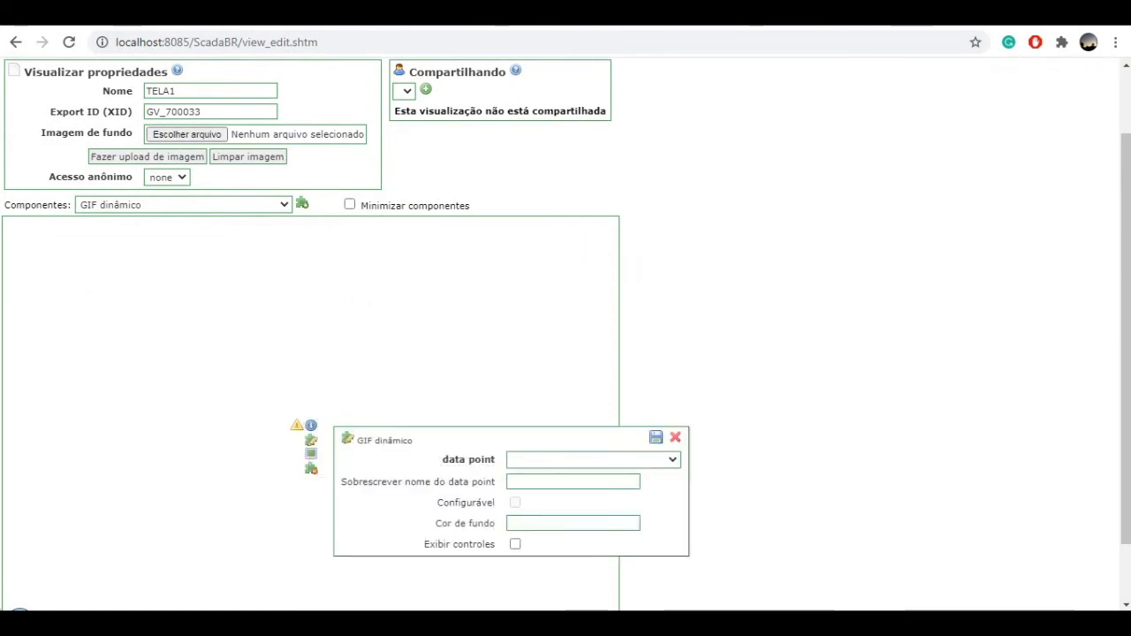
click(593, 459)
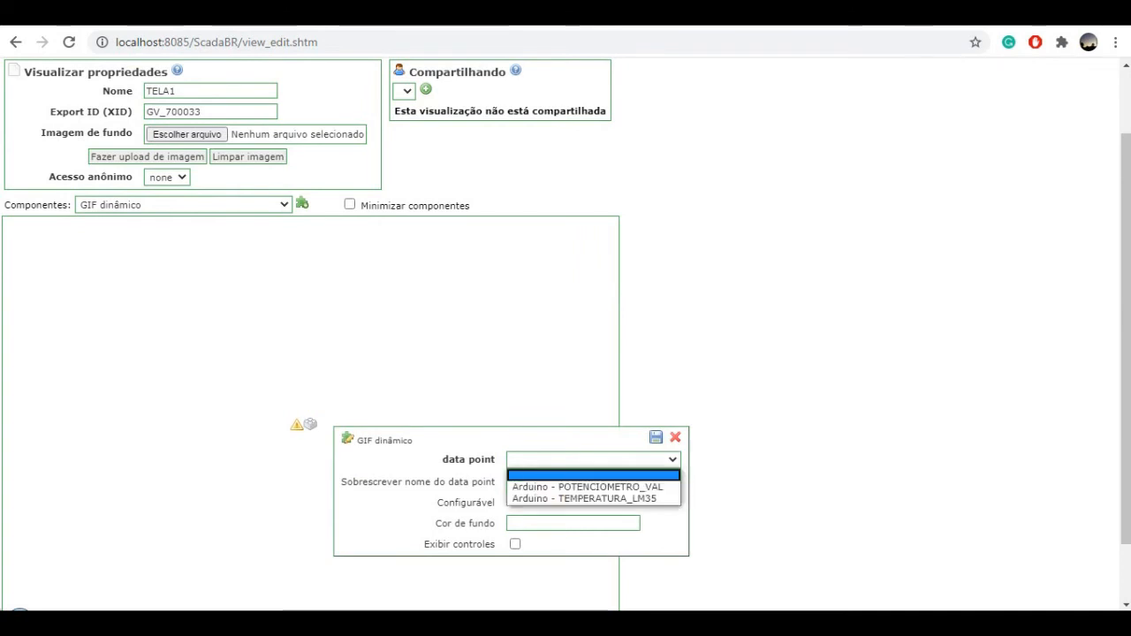
click(587, 487)
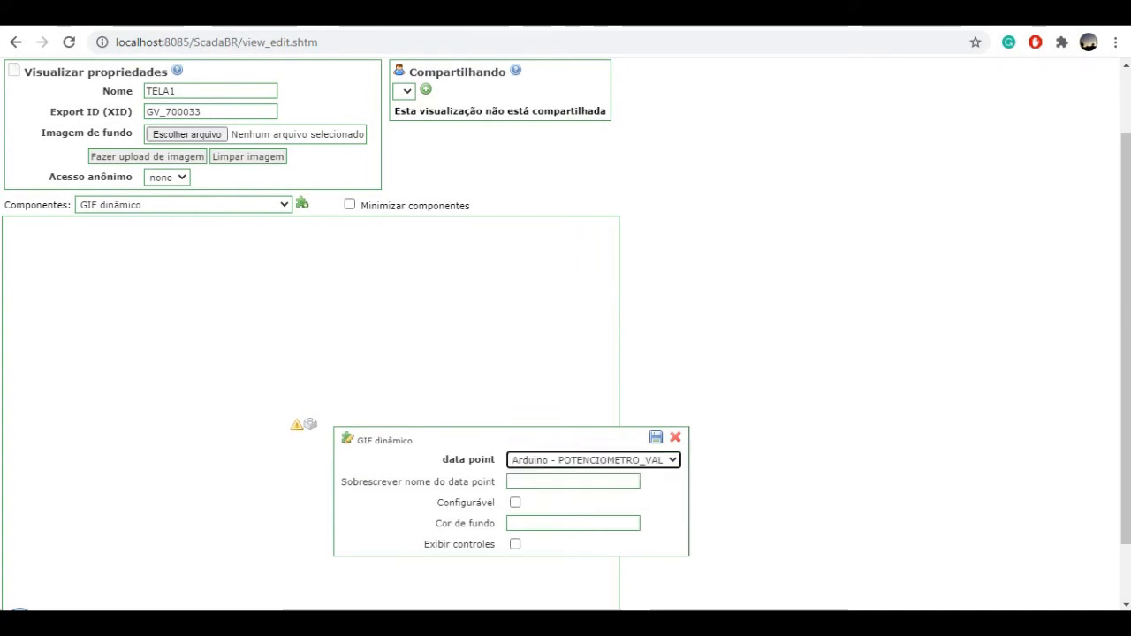
click(655, 437)
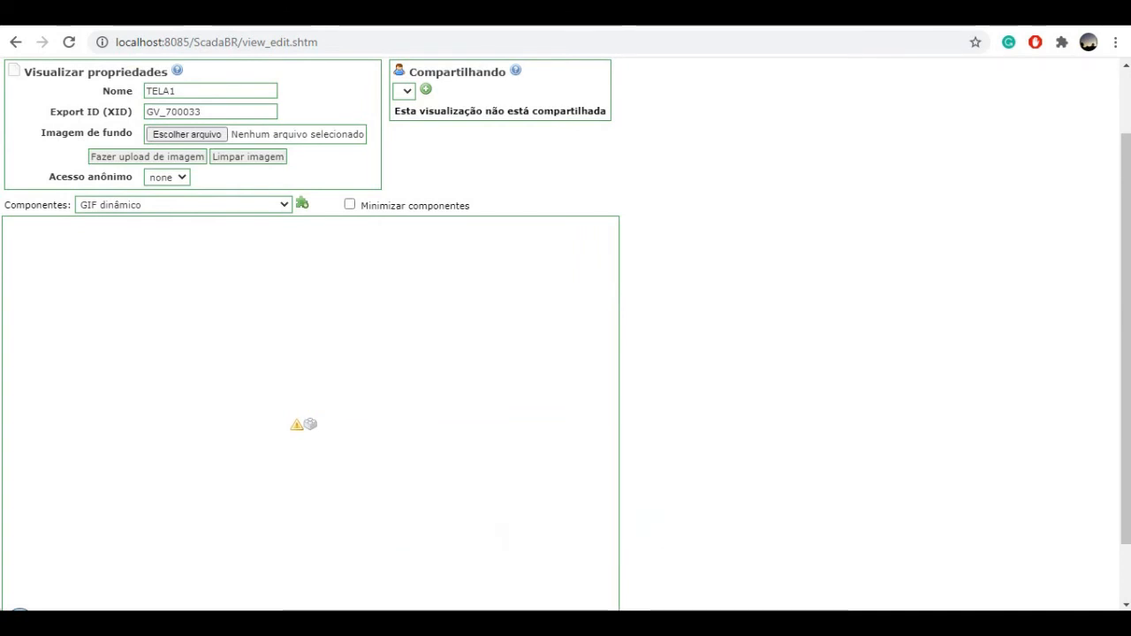
Set the GIF dinâmico component's maximum to 5, choose the SmallDial dynamic image and save the graphic settings
mouse_move(310, 425)
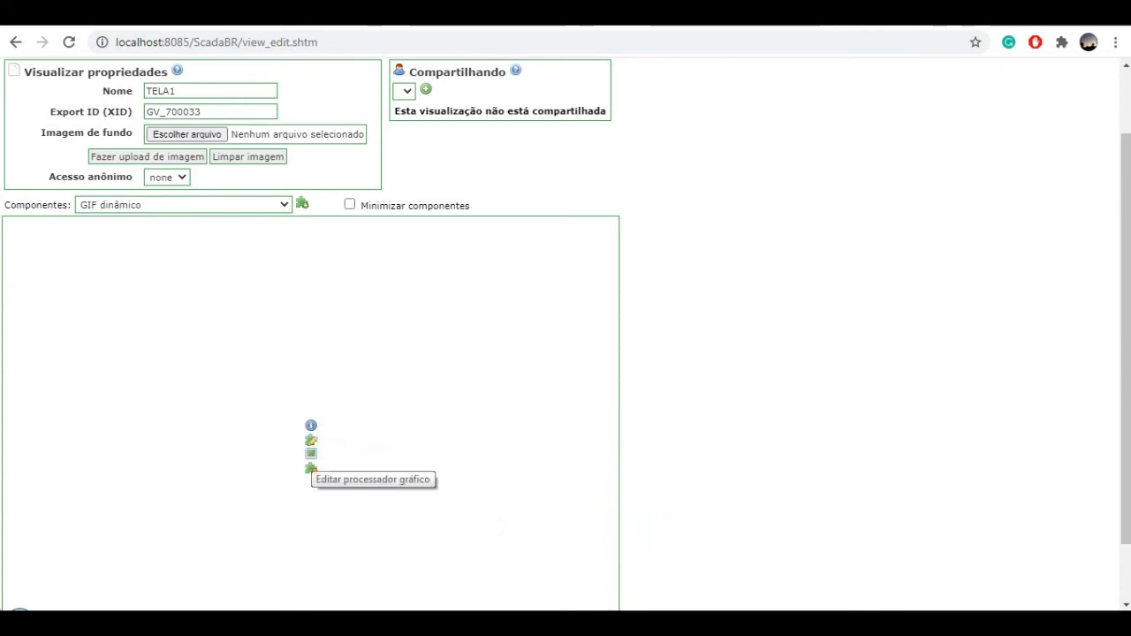
click(310, 469)
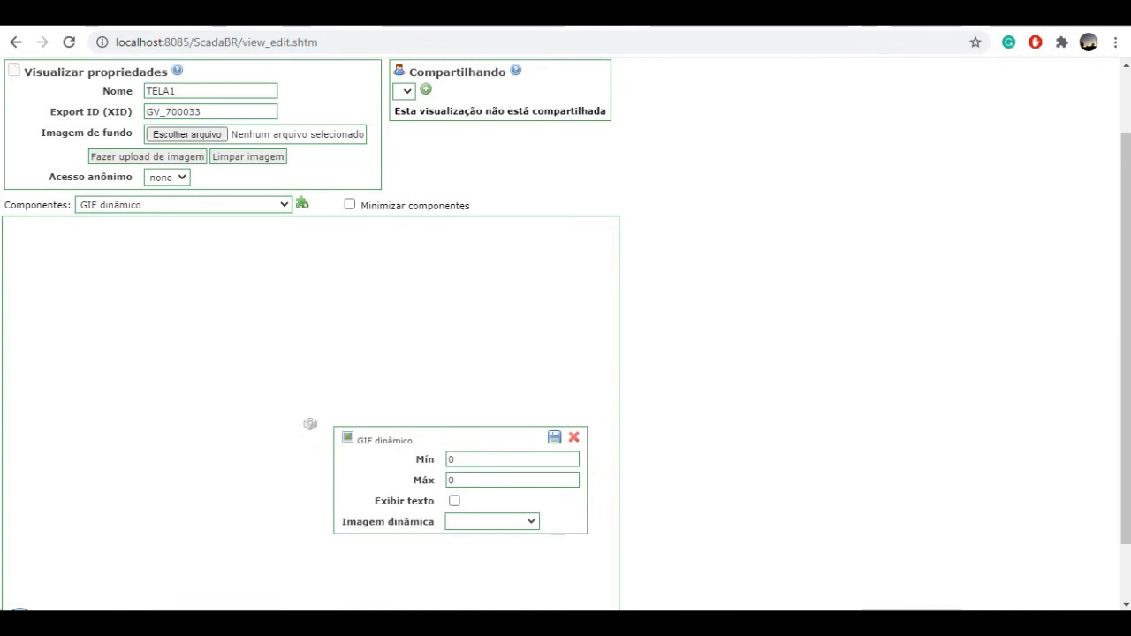
double_click(468, 479)
text(5)
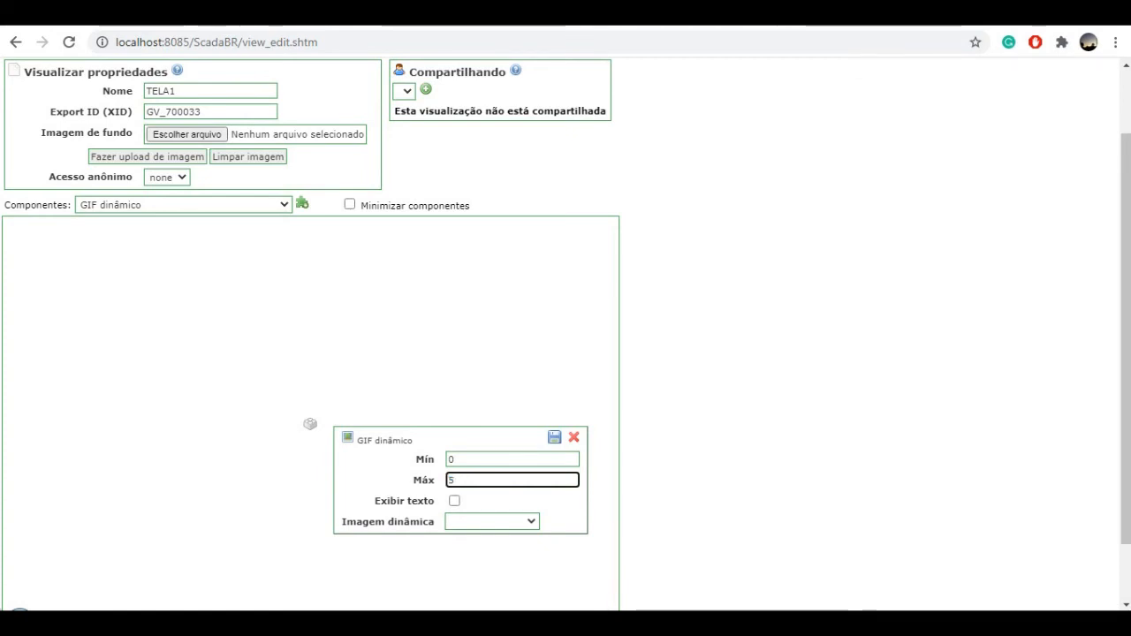
click(492, 521)
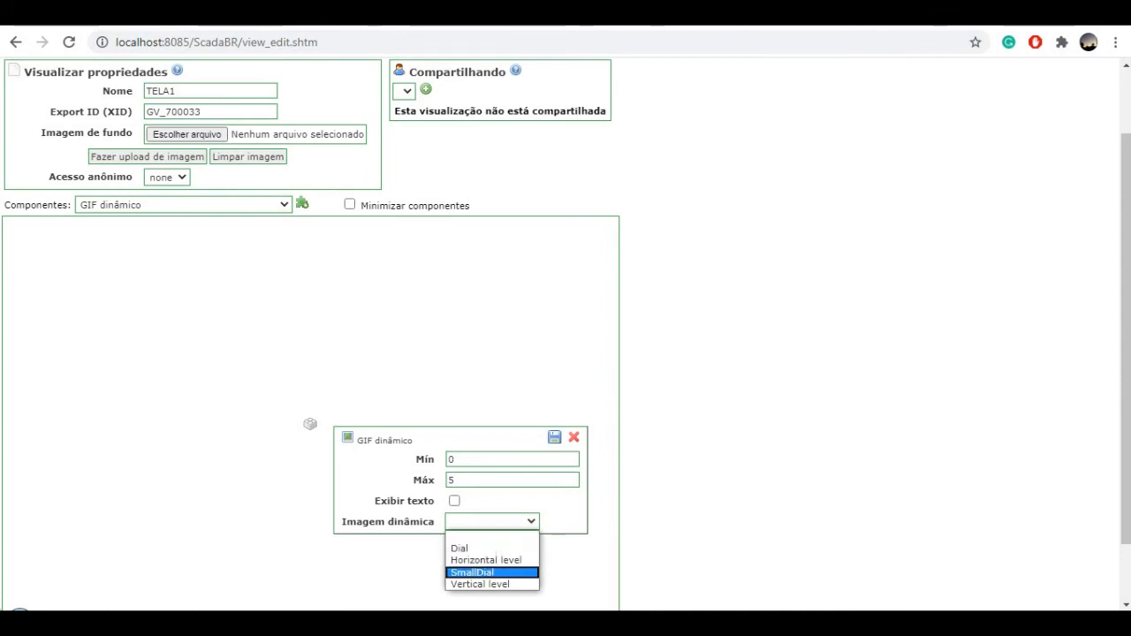
click(471, 573)
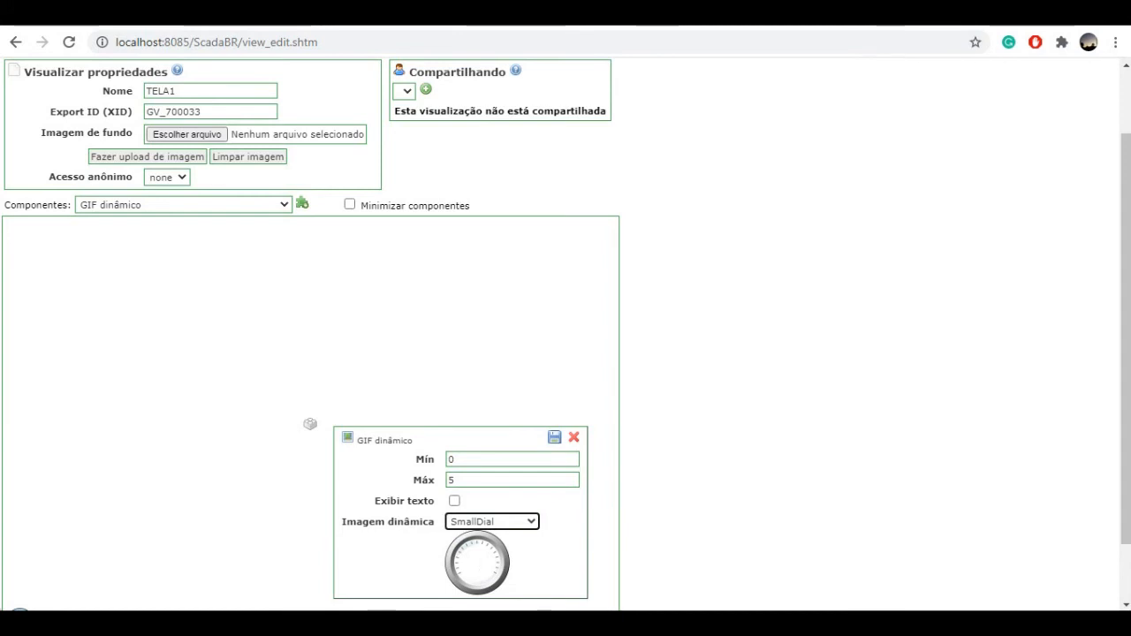
scroll(565, 354, down, 1)
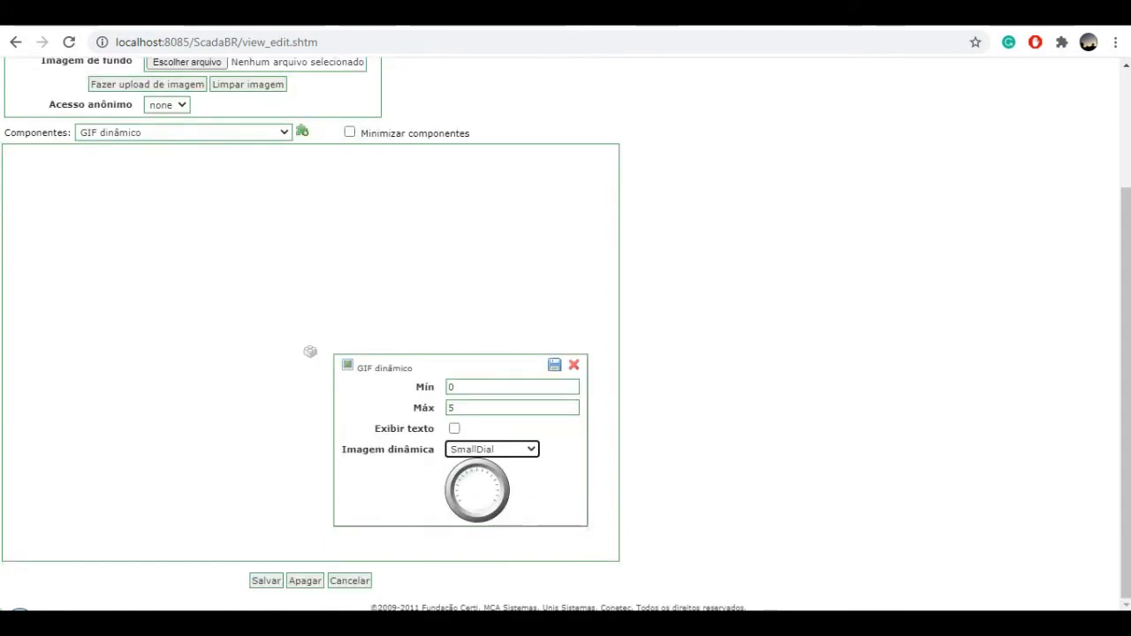
click(555, 365)
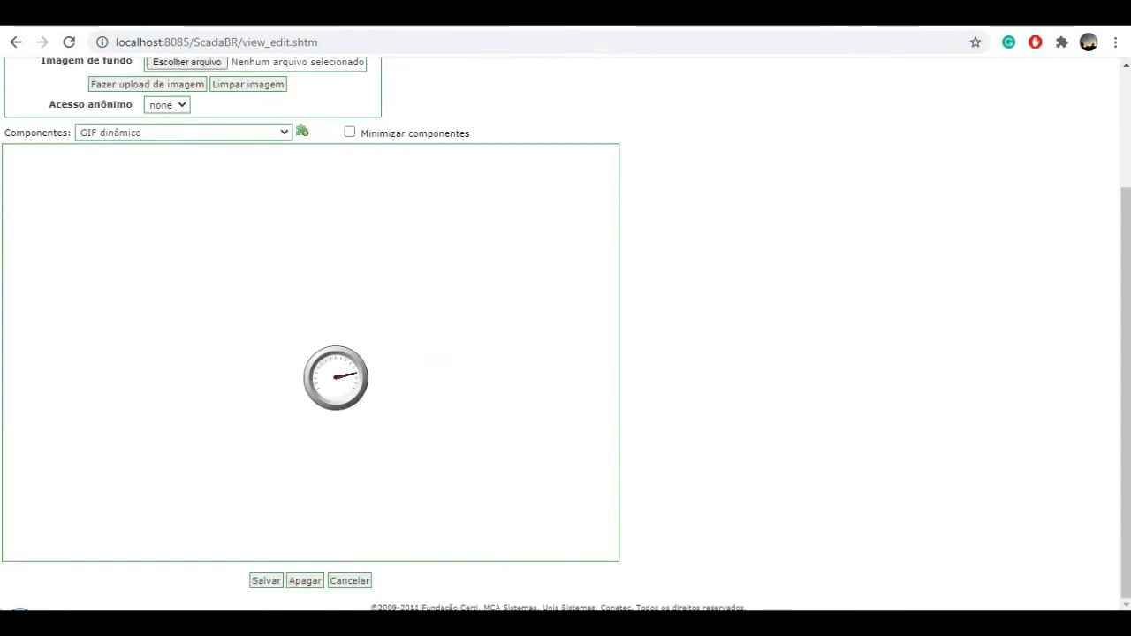
Move the dial to the upper-left corner of the view's canvas and enable Exibir texto for it
mouse_move(334, 378)
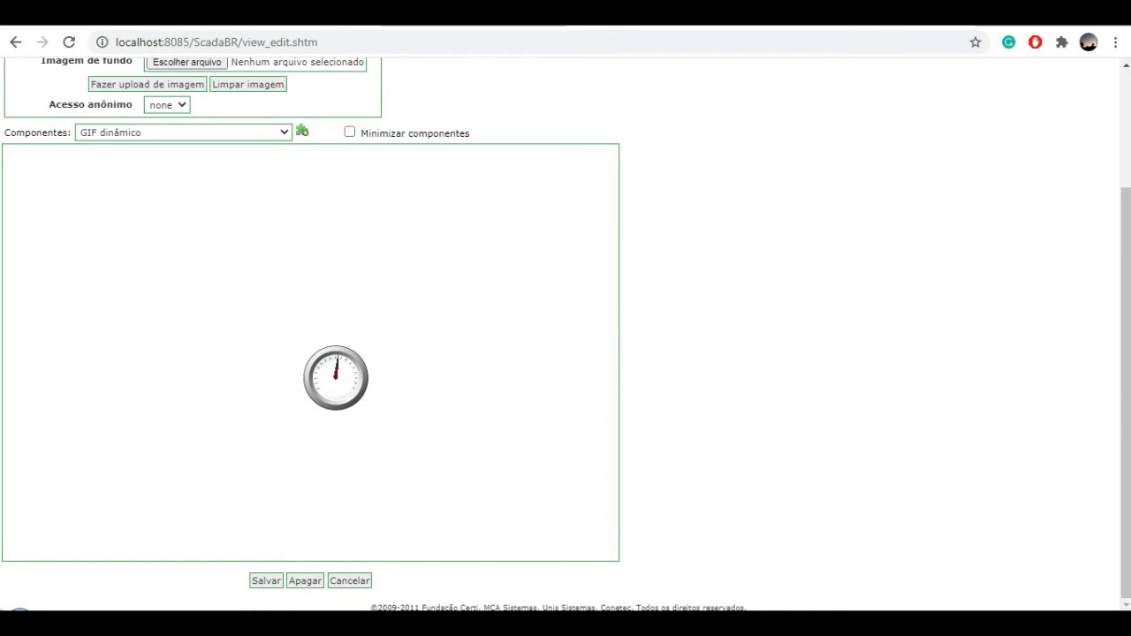
drag(336, 378, 52, 194)
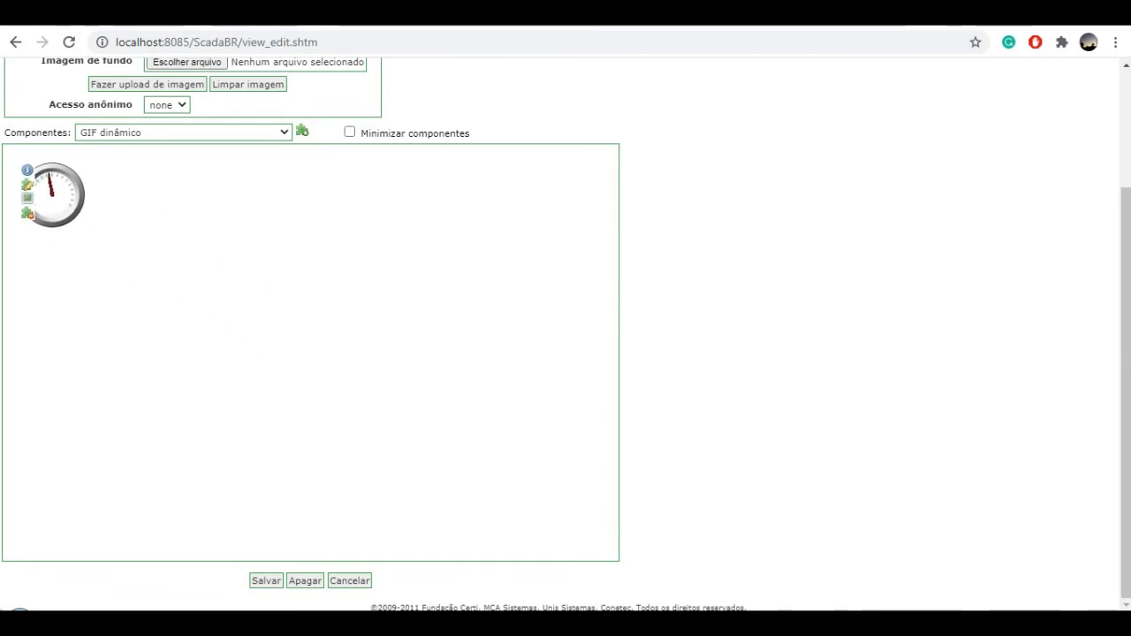
click(27, 186)
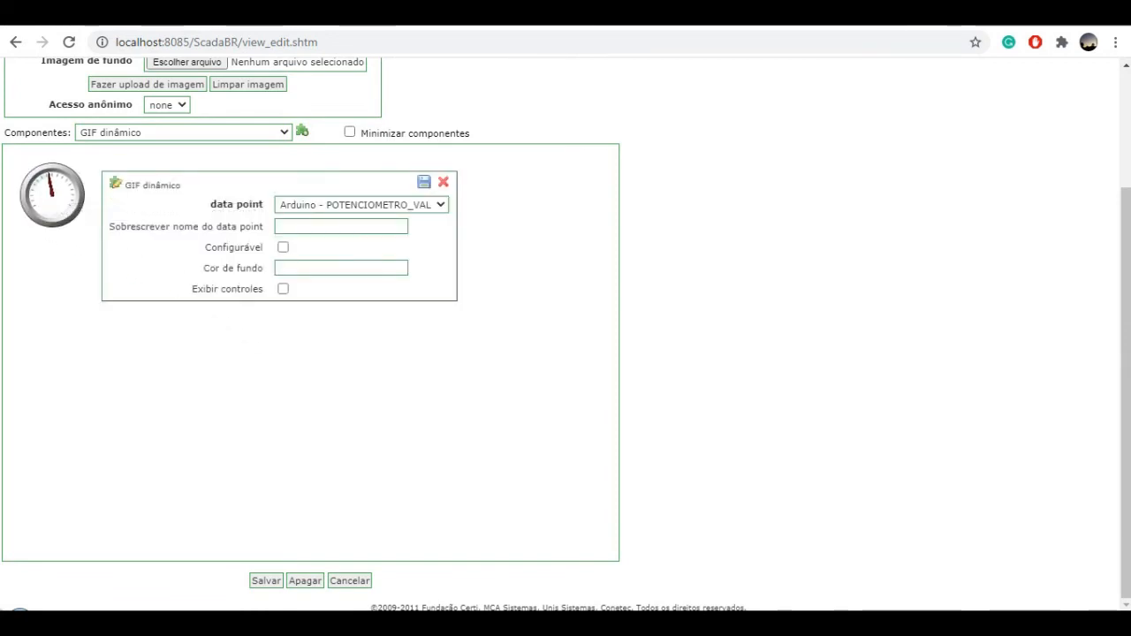
click(443, 182)
click(29, 198)
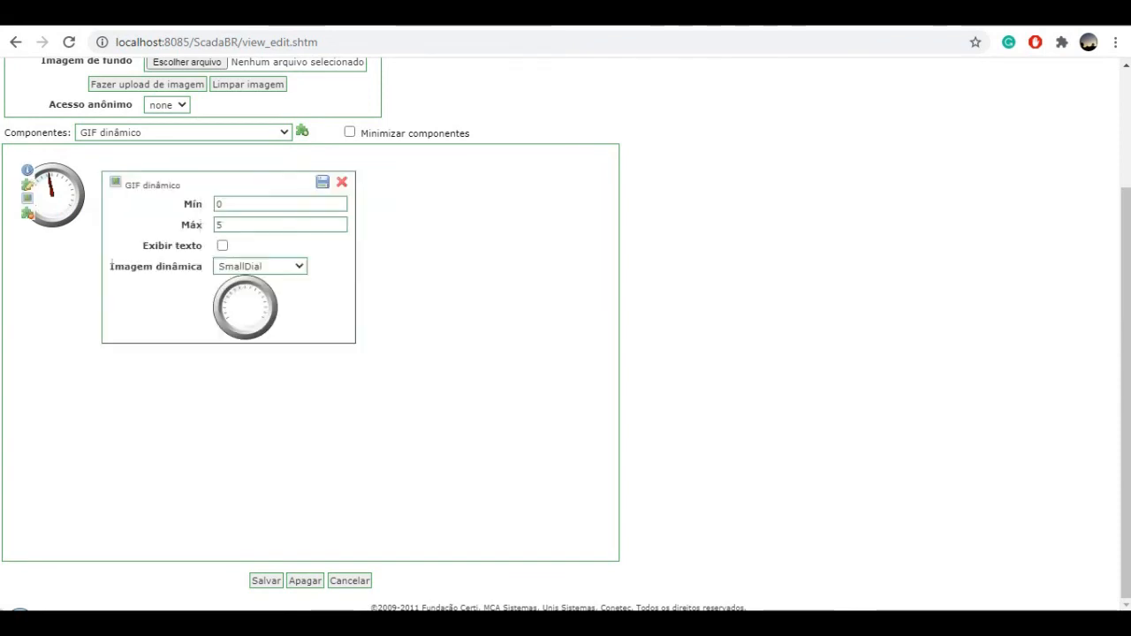
click(223, 245)
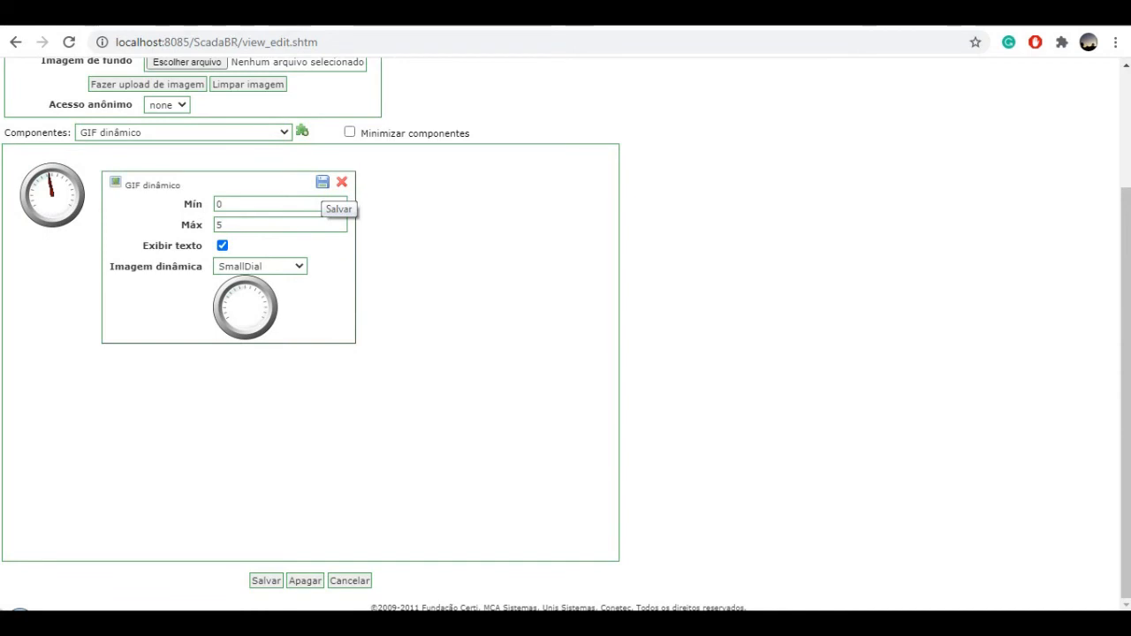
click(322, 182)
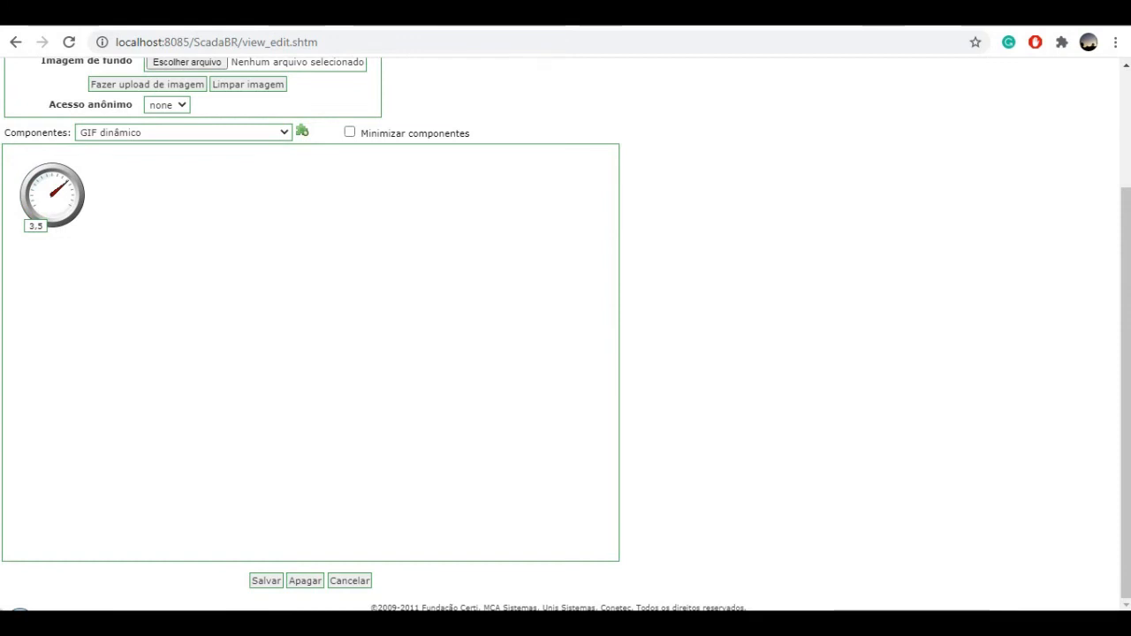
Add a GIF analógico component to the view and assign it the data point Arduino - TEMPERATURA_LM35
click(184, 132)
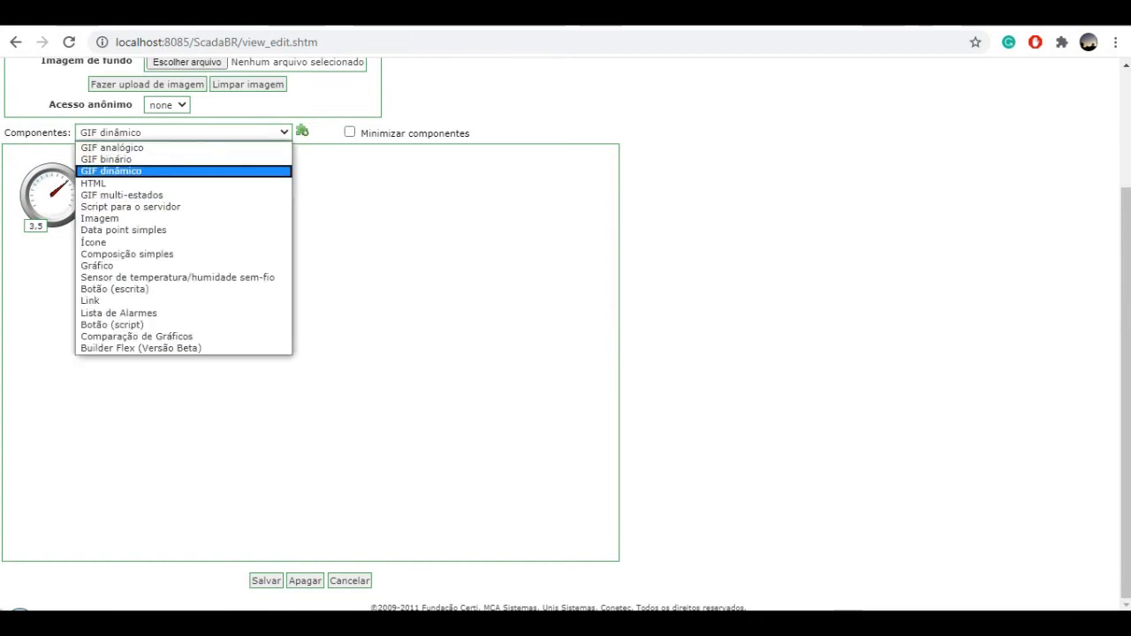
click(184, 147)
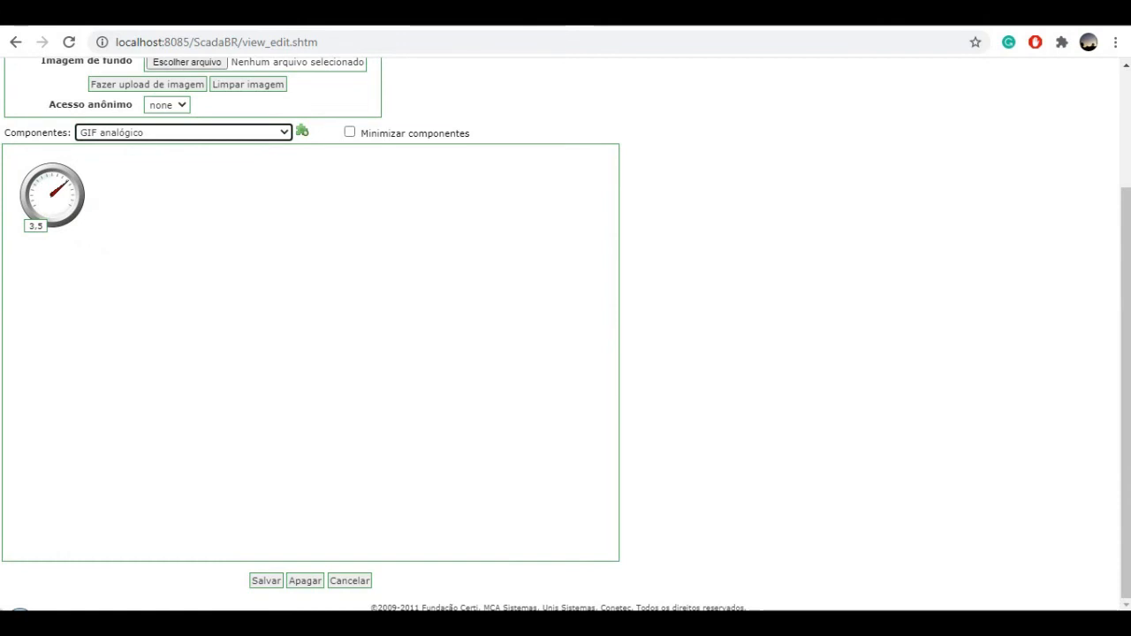
click(303, 131)
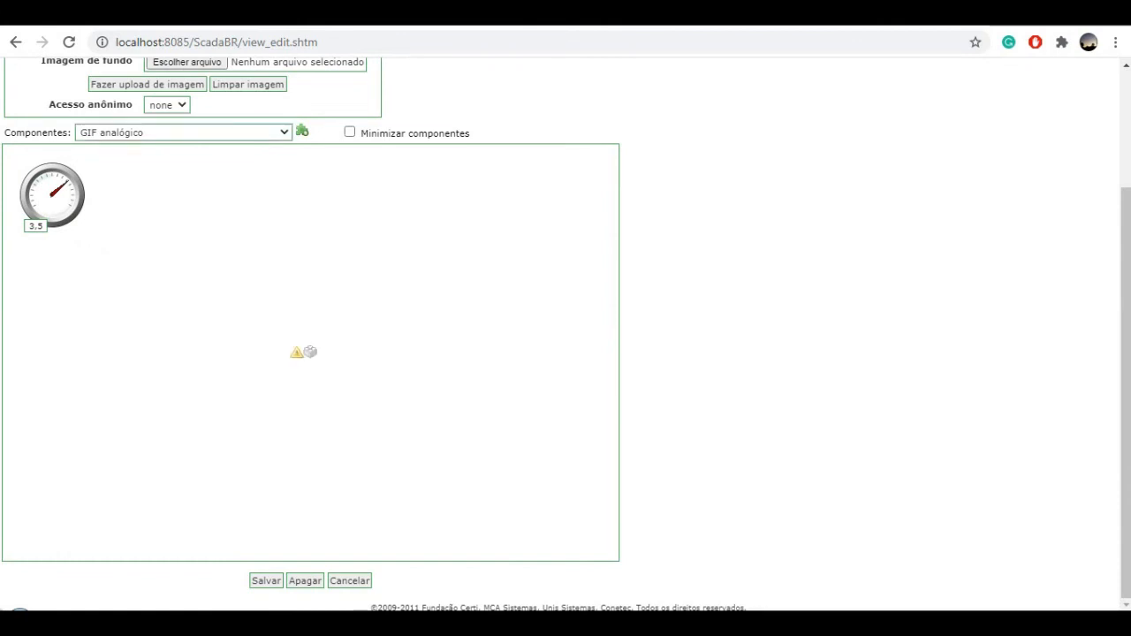
mouse_move(309, 351)
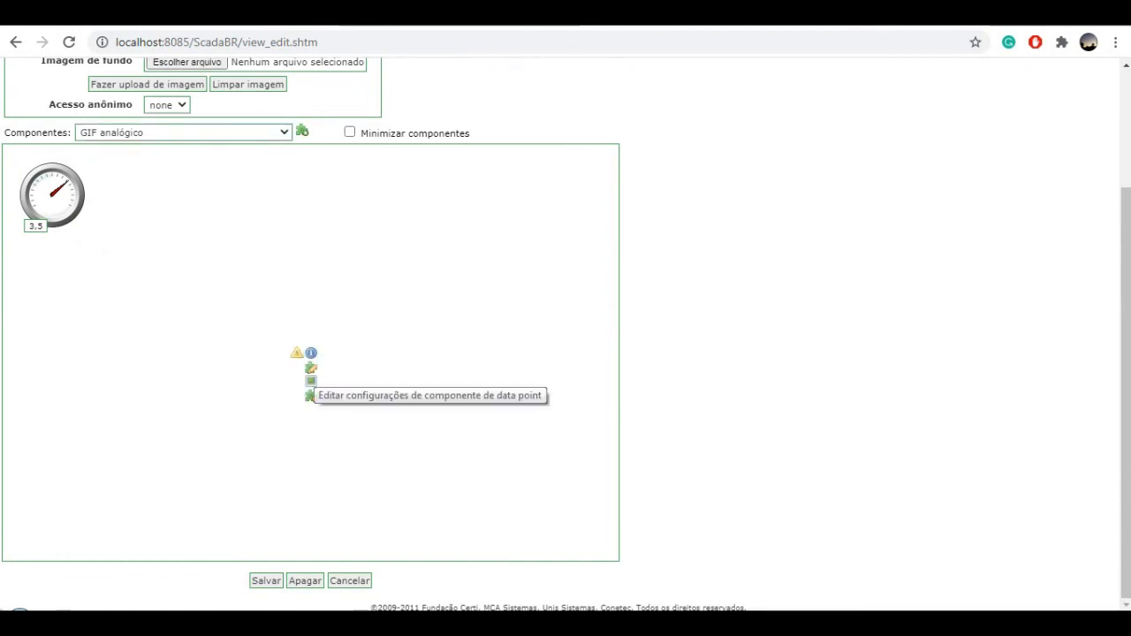
click(311, 370)
click(593, 387)
key(Down)
key(Return)
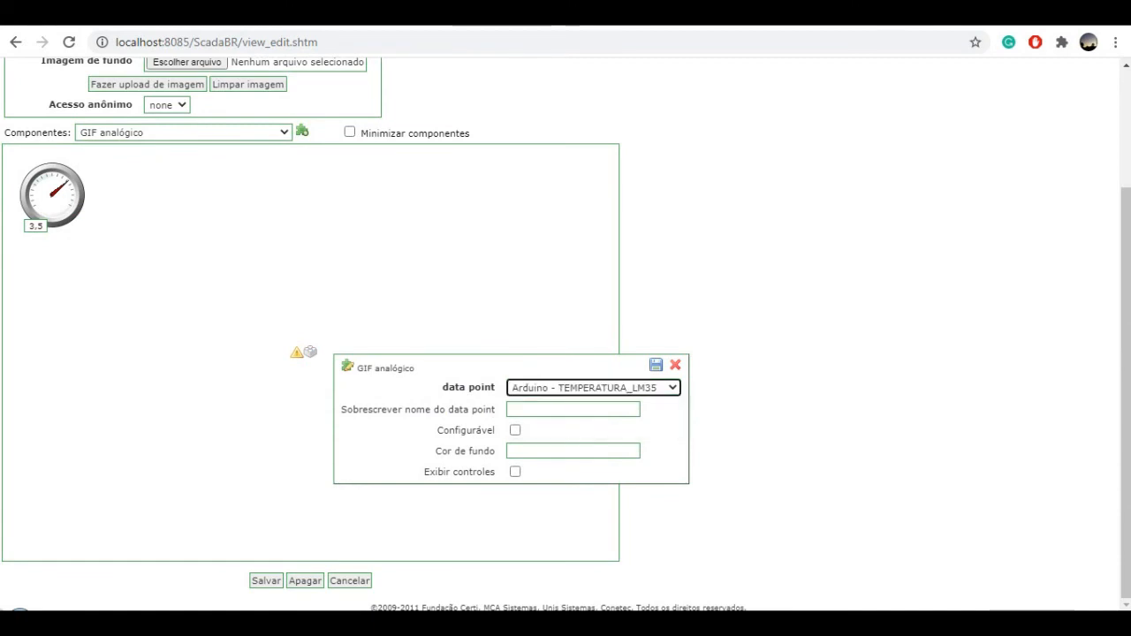
click(656, 364)
Give the GIF analógico a maximum of 45, displayed text and the Thermometer (10 Imagens) set, and place it below the dial
mouse_move(310, 352)
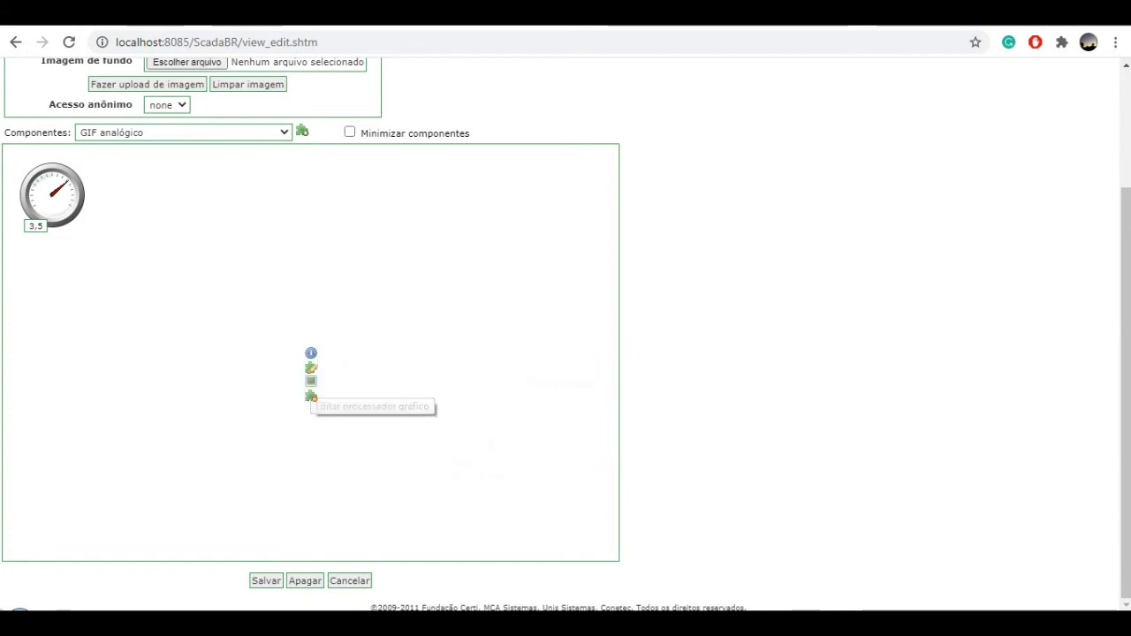
click(310, 396)
double_click(469, 407)
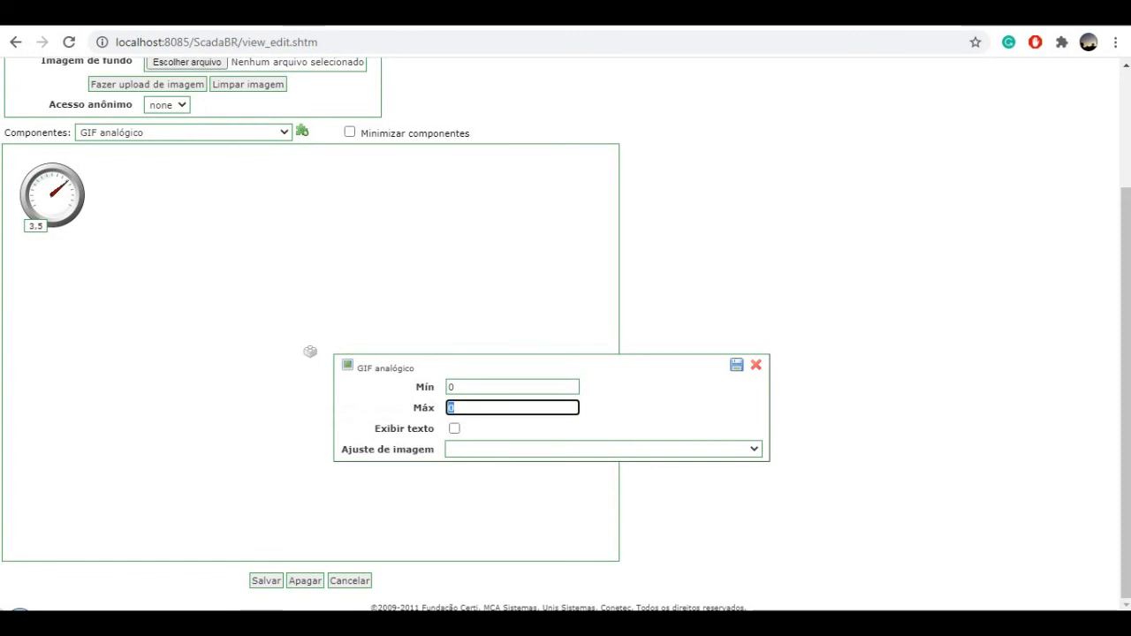
text(45)
click(455, 428)
click(600, 449)
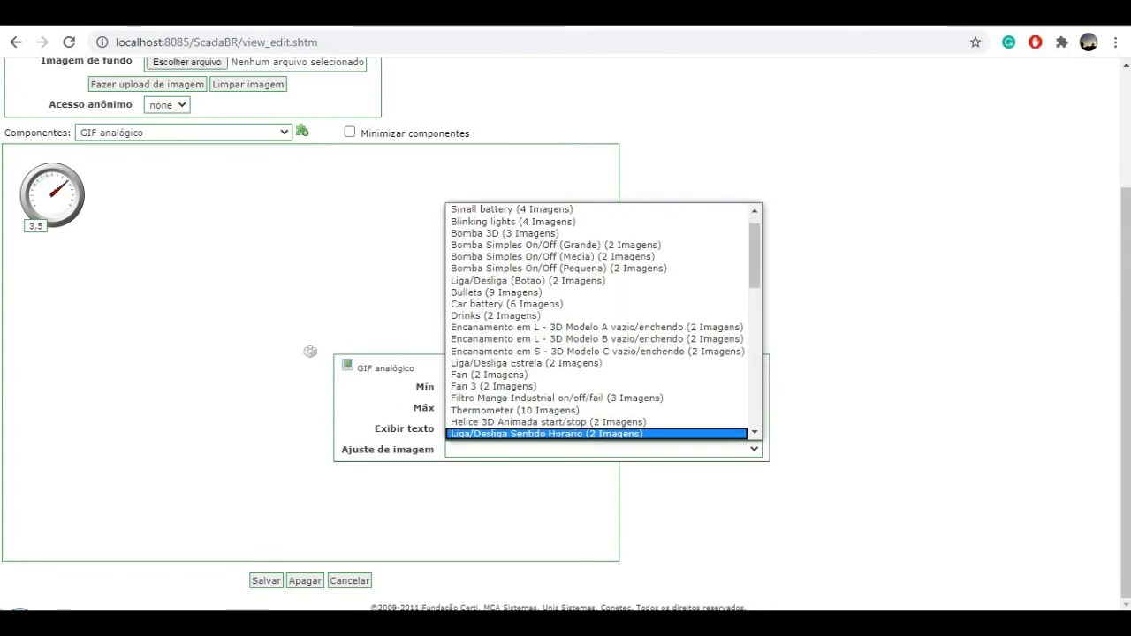
click(515, 410)
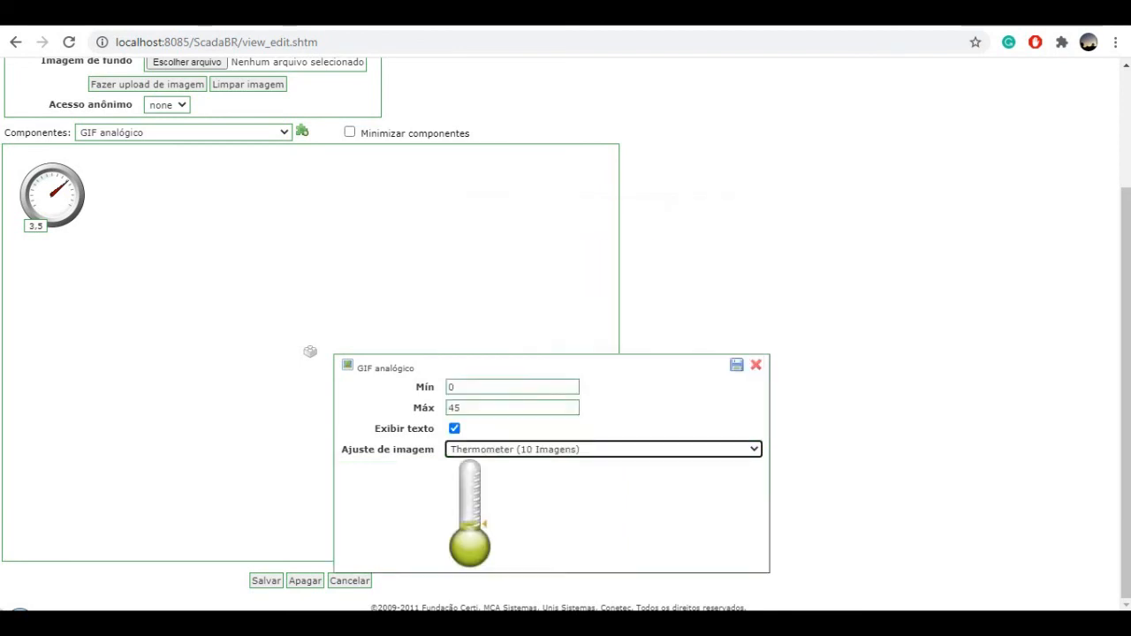
click(737, 365)
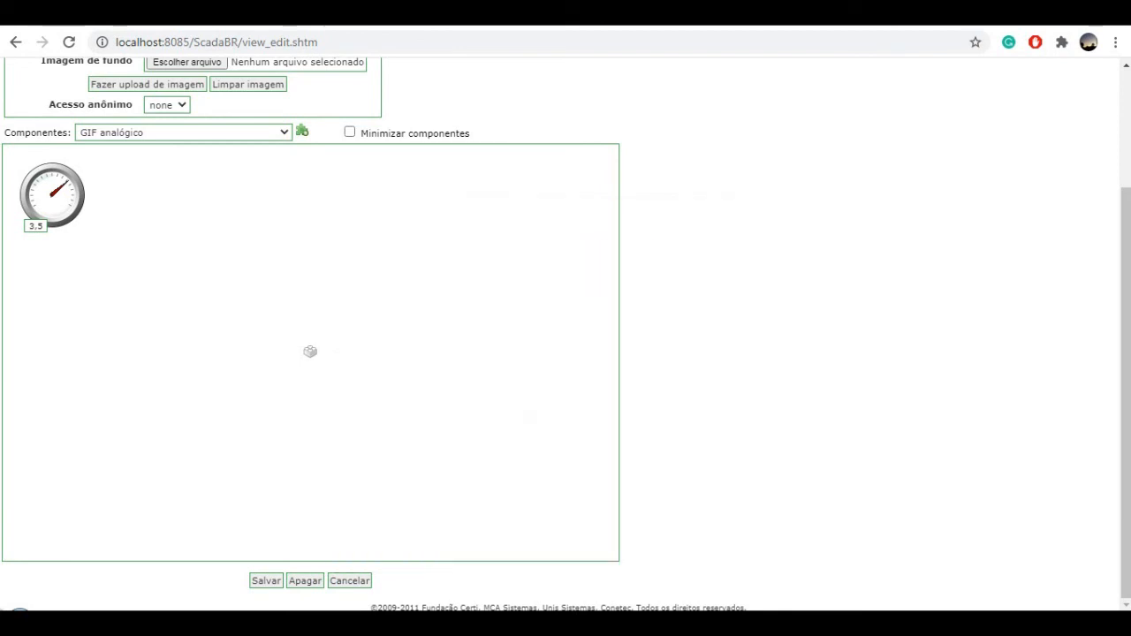
drag(328, 401, 55, 313)
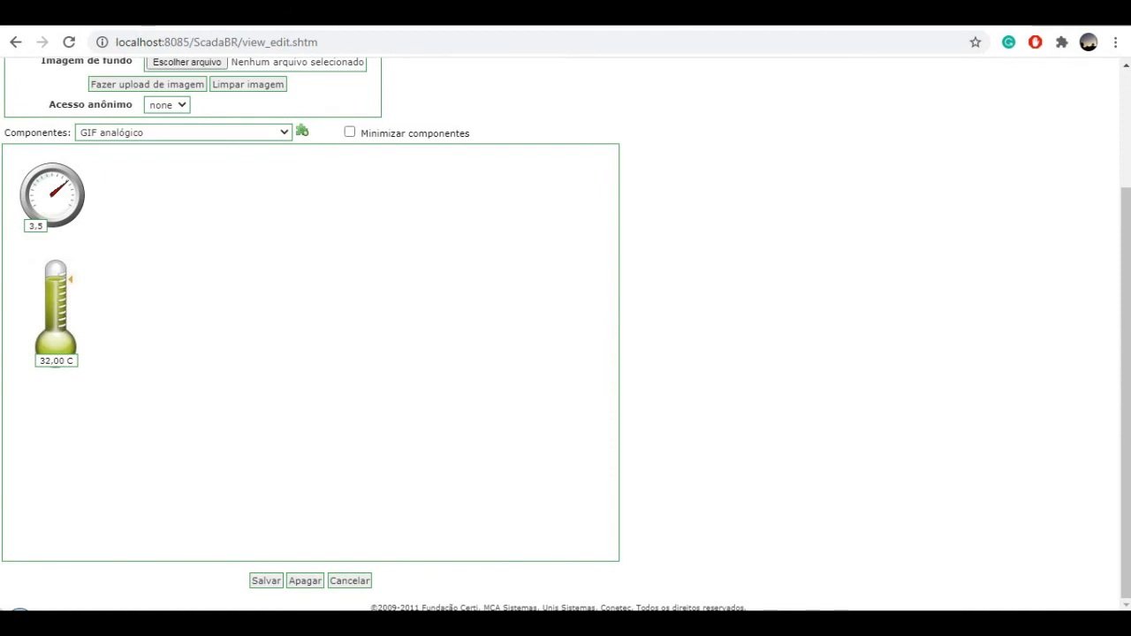
Add a GIF binário component to the view and assign it the data point Arduino - LEDV_VAL
click(184, 132)
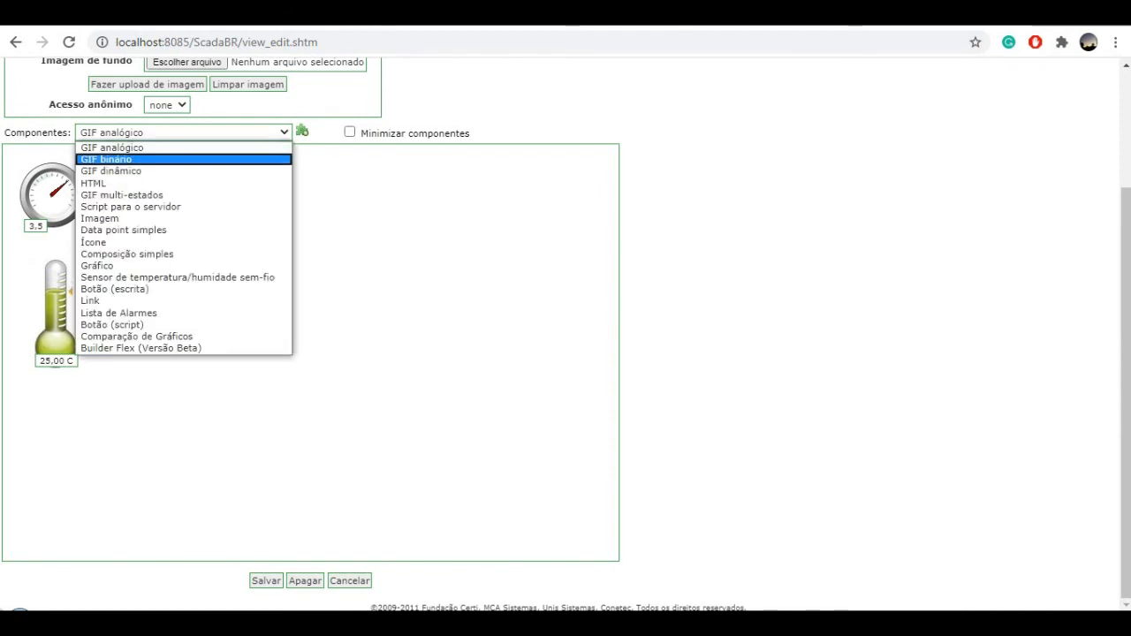
click(106, 158)
click(302, 131)
mouse_move(311, 353)
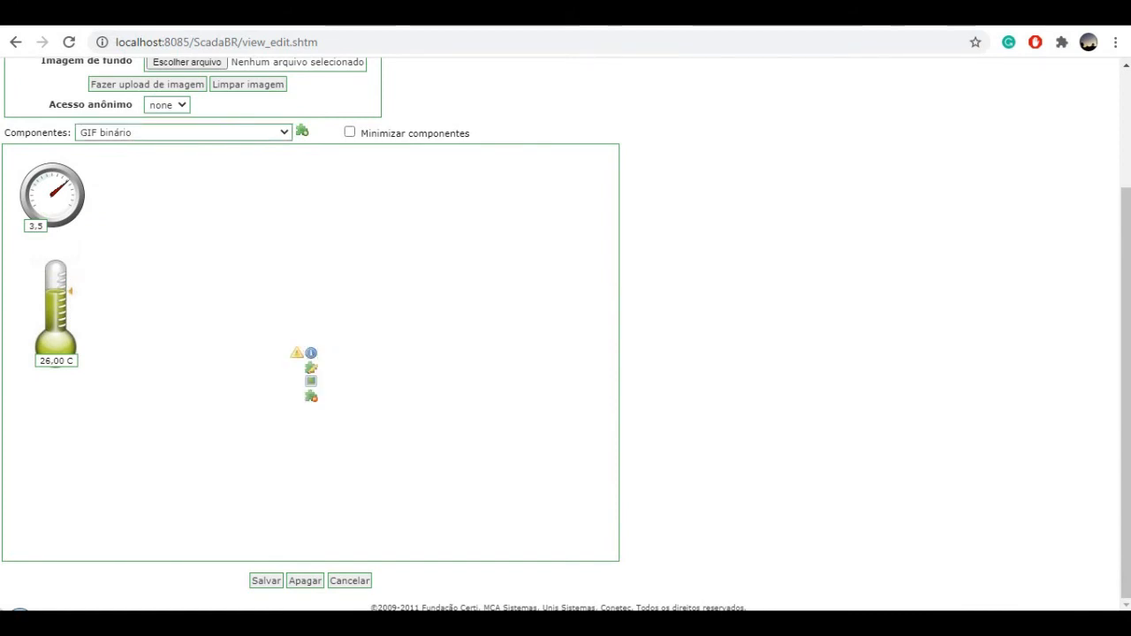
click(311, 367)
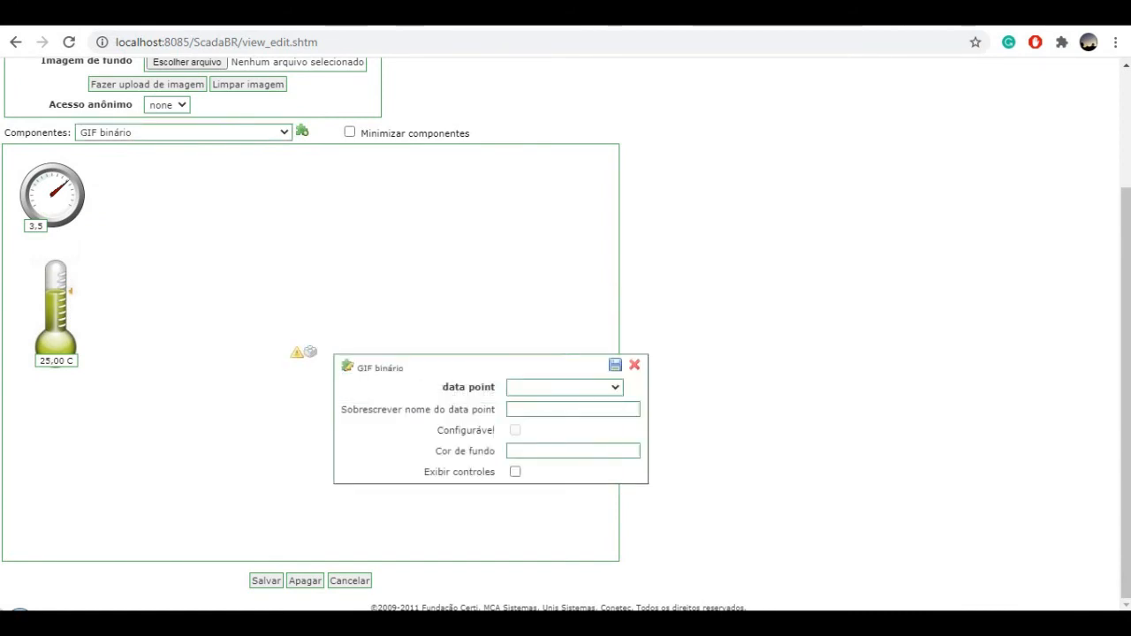
click(564, 388)
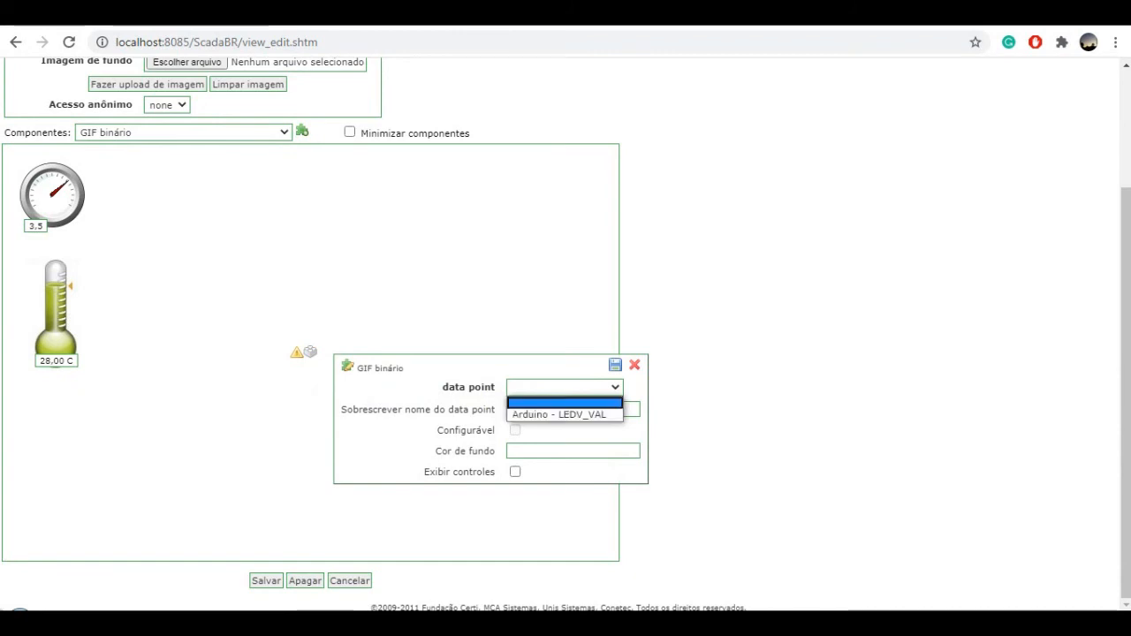
click(559, 415)
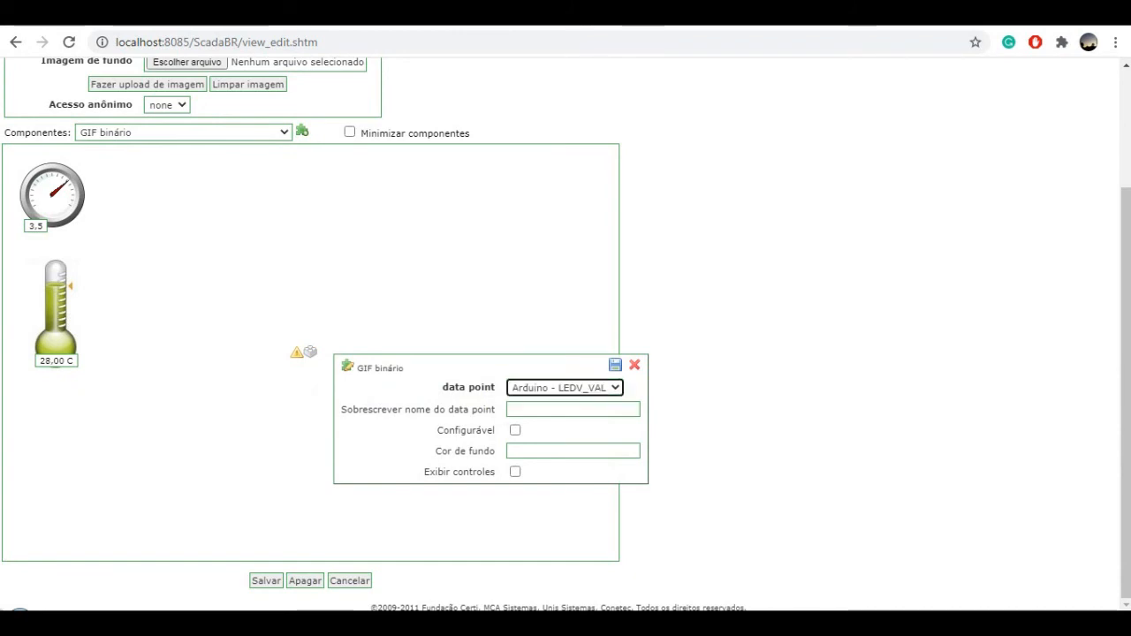
click(616, 365)
Give the LEDV_VAL GIF binário the image set Blinking lights (4 Imagens) and enable Exibir texto for it
mouse_move(311, 351)
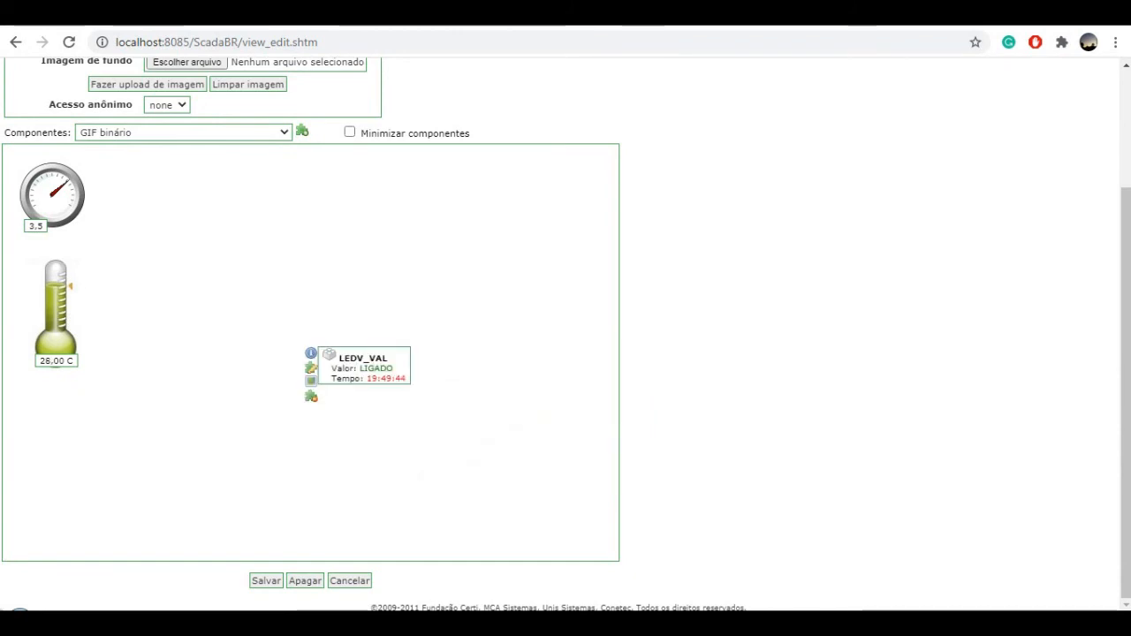
click(310, 395)
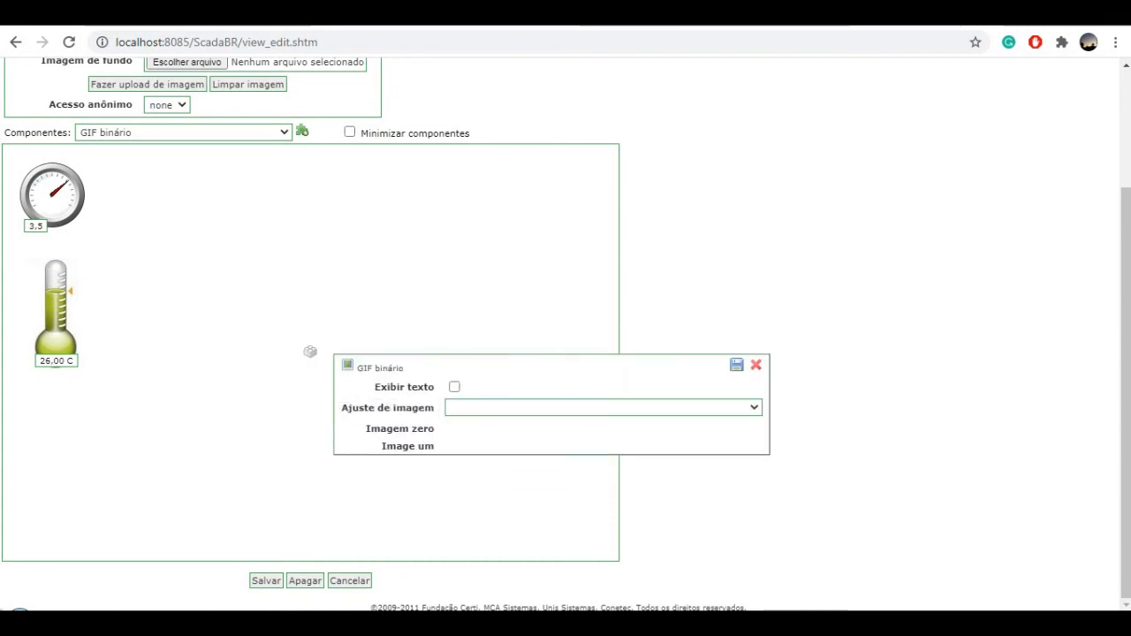
click(600, 407)
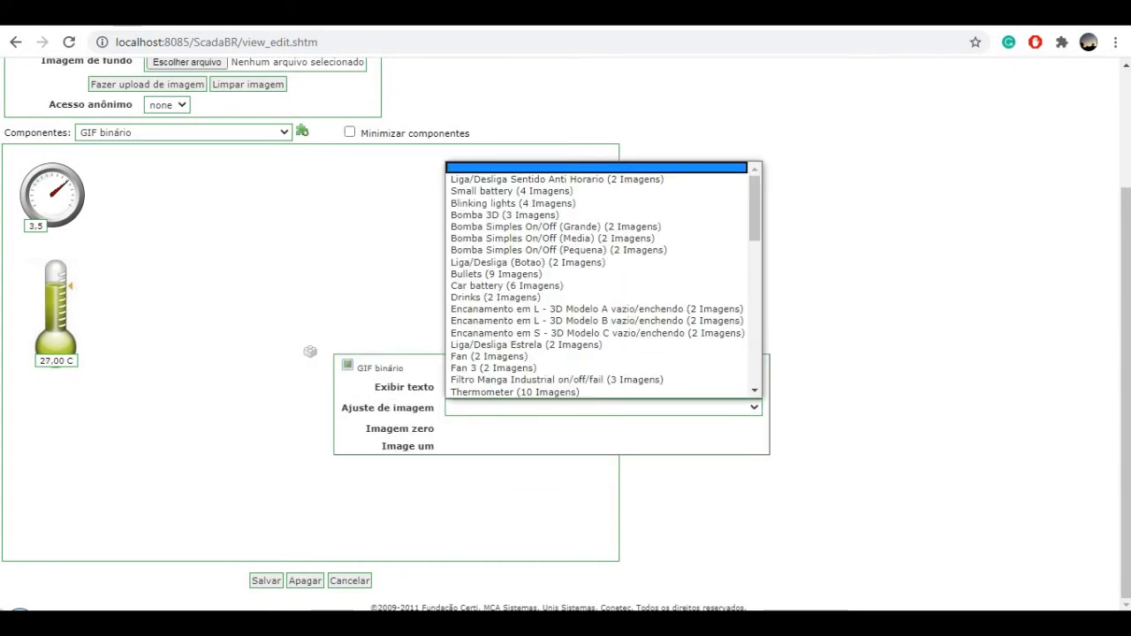
scroll(597, 380, down, 1)
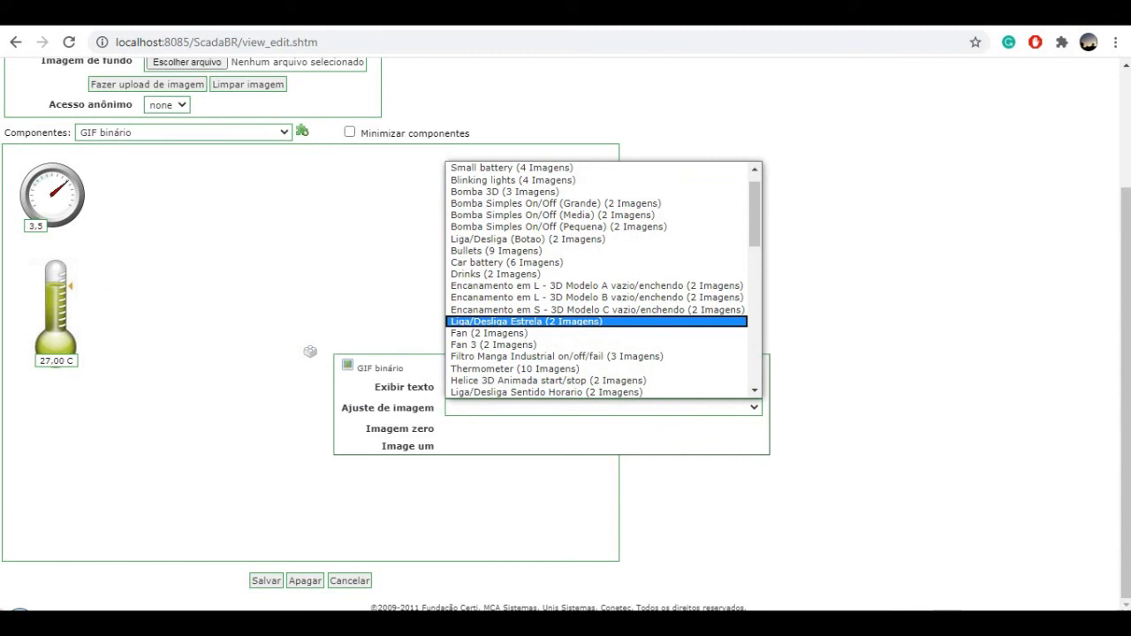
scroll(597, 272, up, 1)
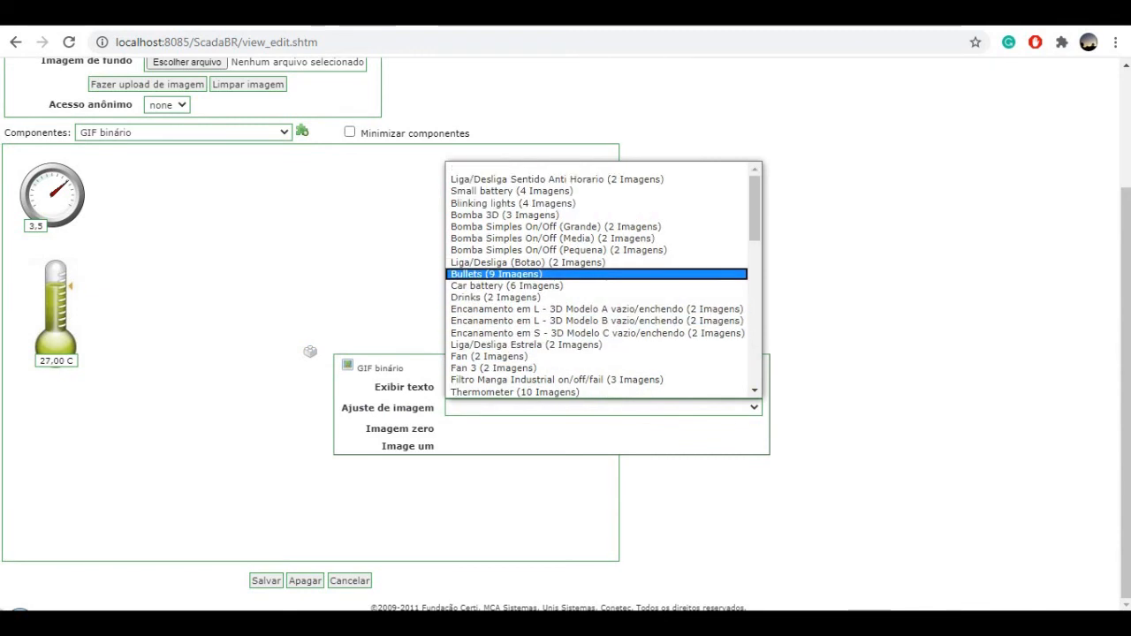
click(597, 203)
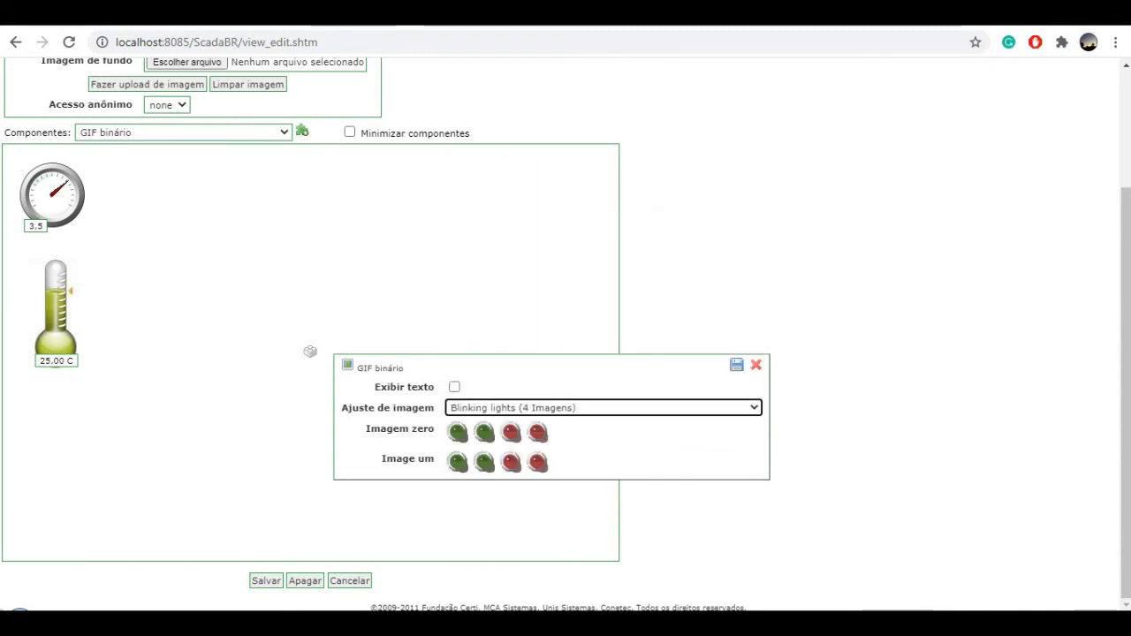
click(454, 387)
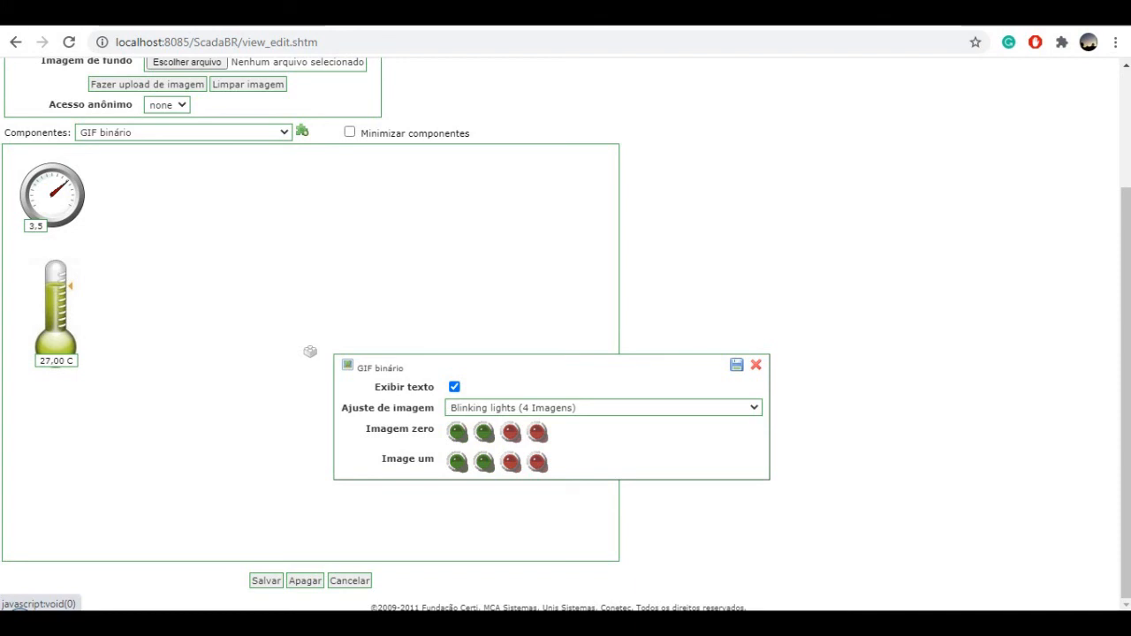
Assign the fourth, red light to Imagem zero and the first, green light to Image um, save, and place the component below the thermometer
click(537, 433)
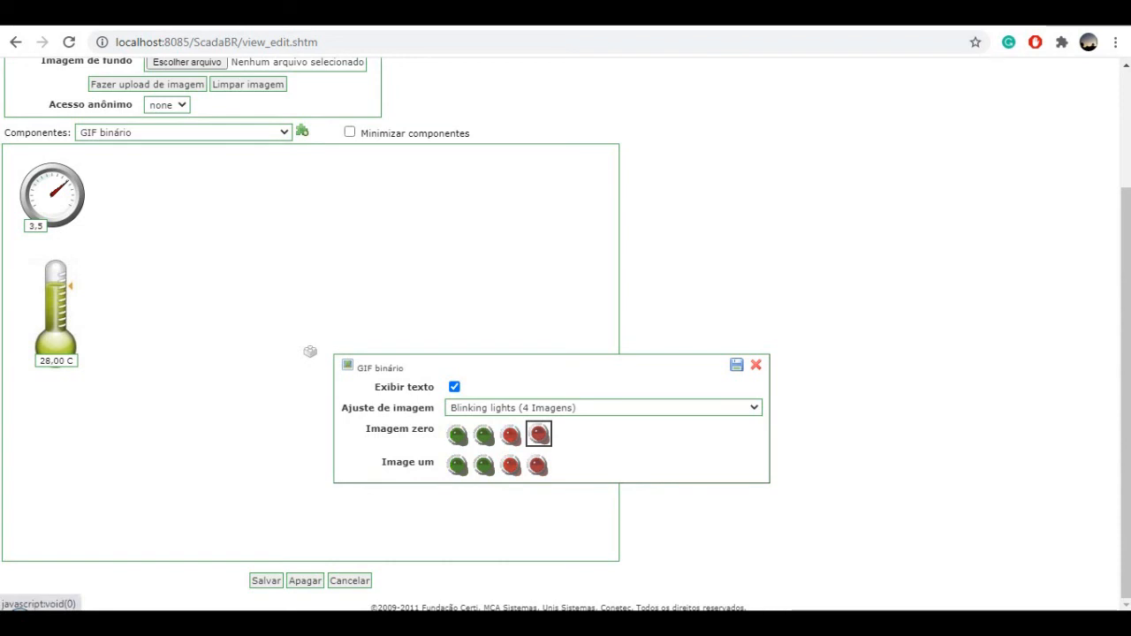
click(457, 466)
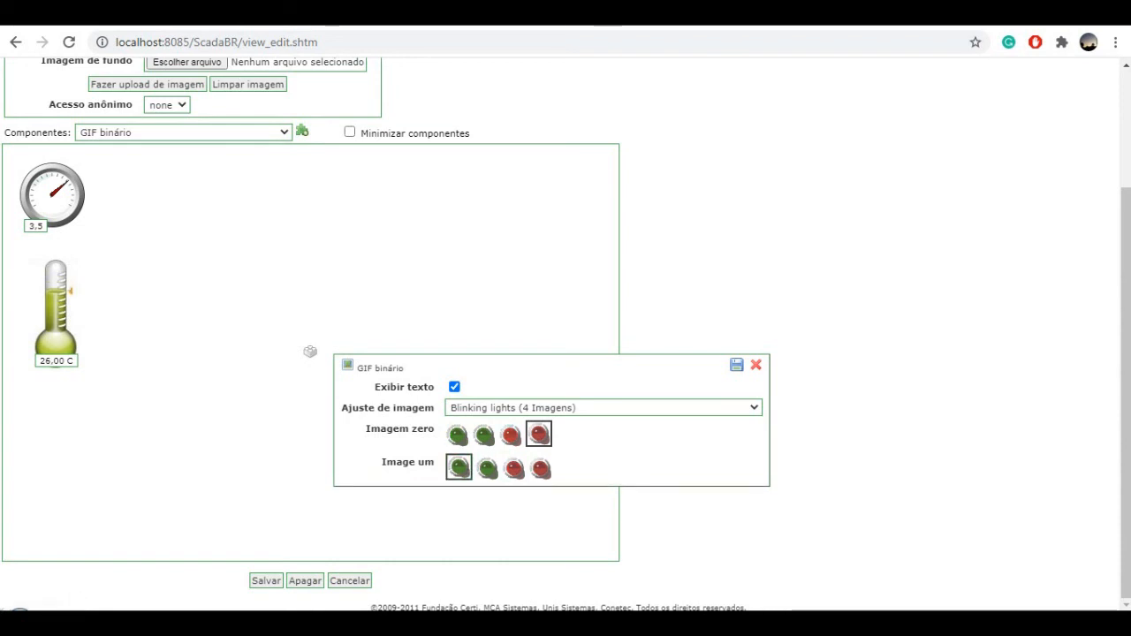
click(736, 365)
mouse_move(322, 360)
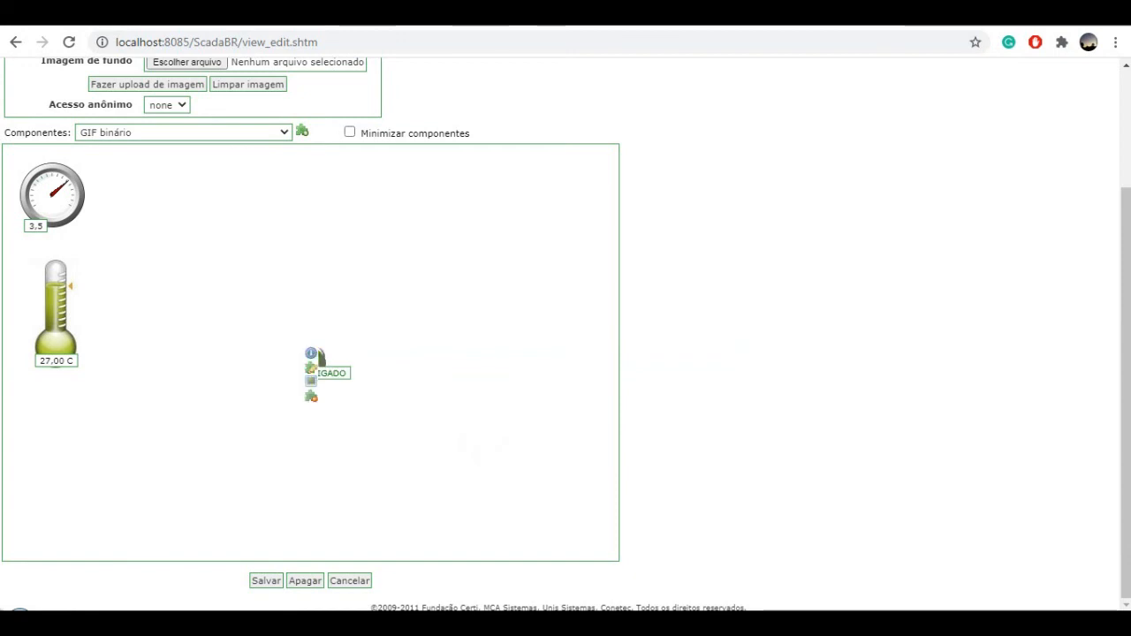
drag(321, 355, 60, 404)
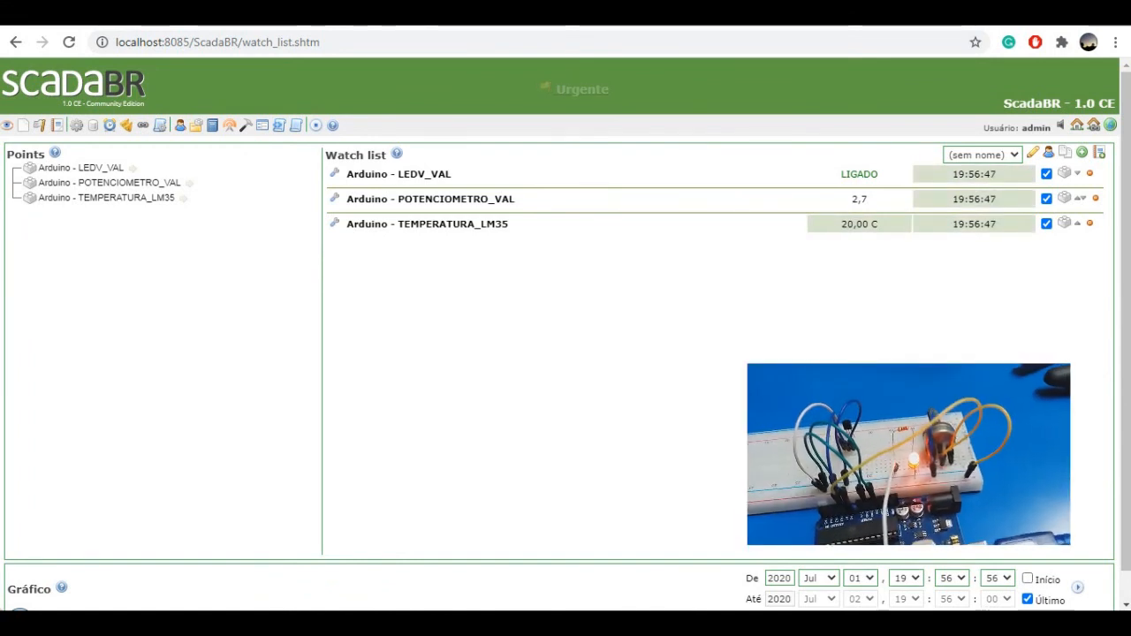
Turn the LED off by writing DESLIGADO to Arduino - LEDV_VAL in the watch list
mouse_move(334, 173)
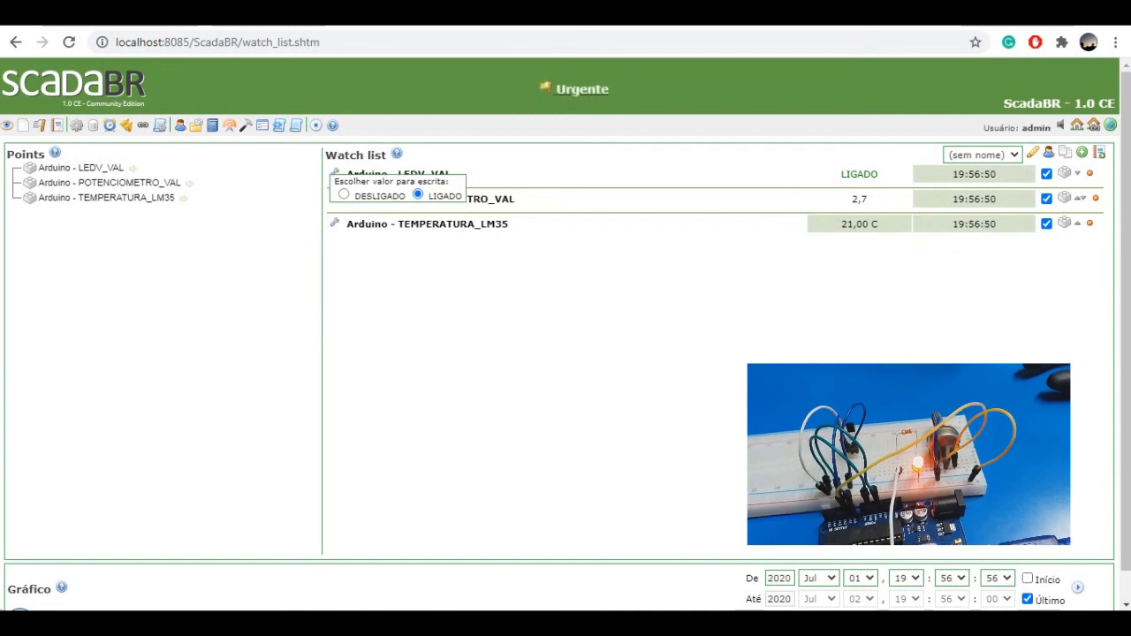
click(344, 194)
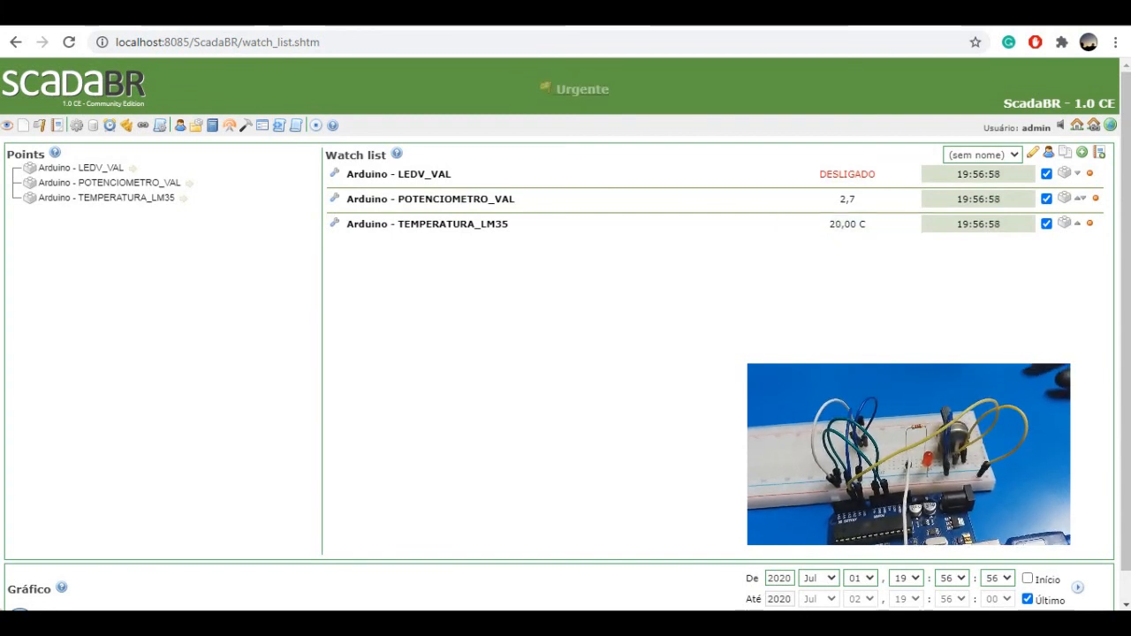
click(7, 125)
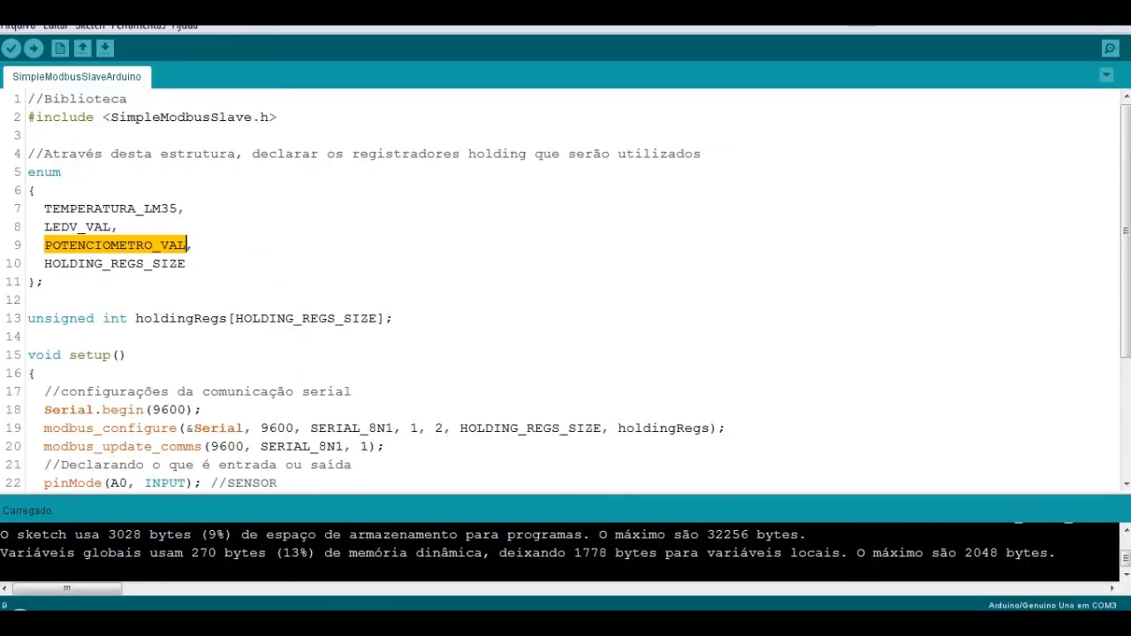
Switch from the Arduino sketch to ScadaBR and view the watch list followed by the graphical view Tela1
click(868, 621)
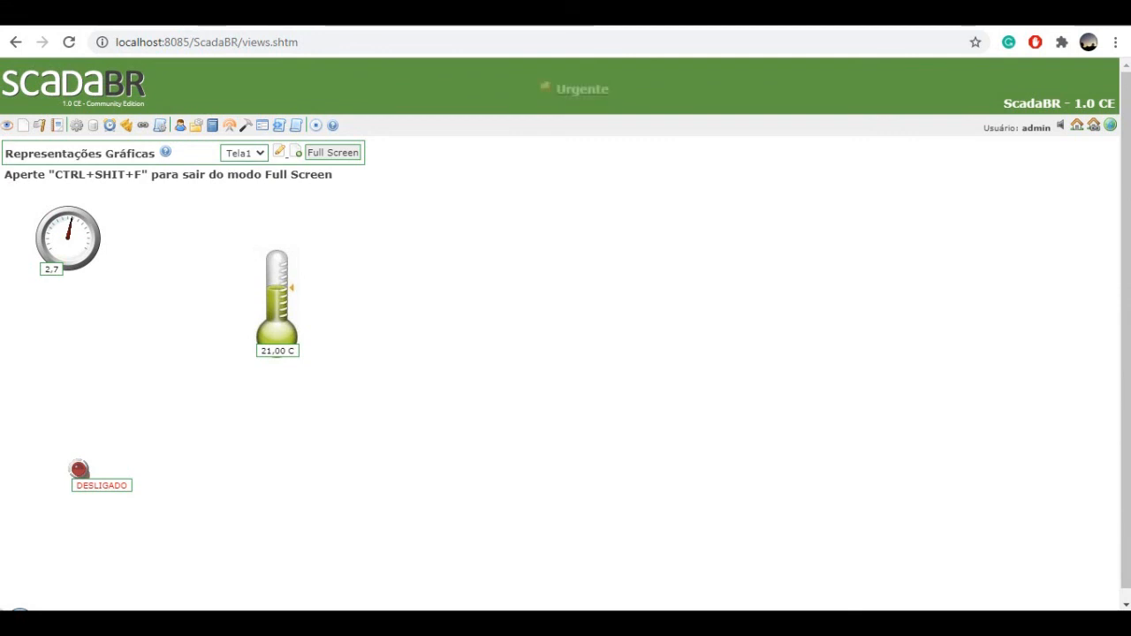
click(7, 126)
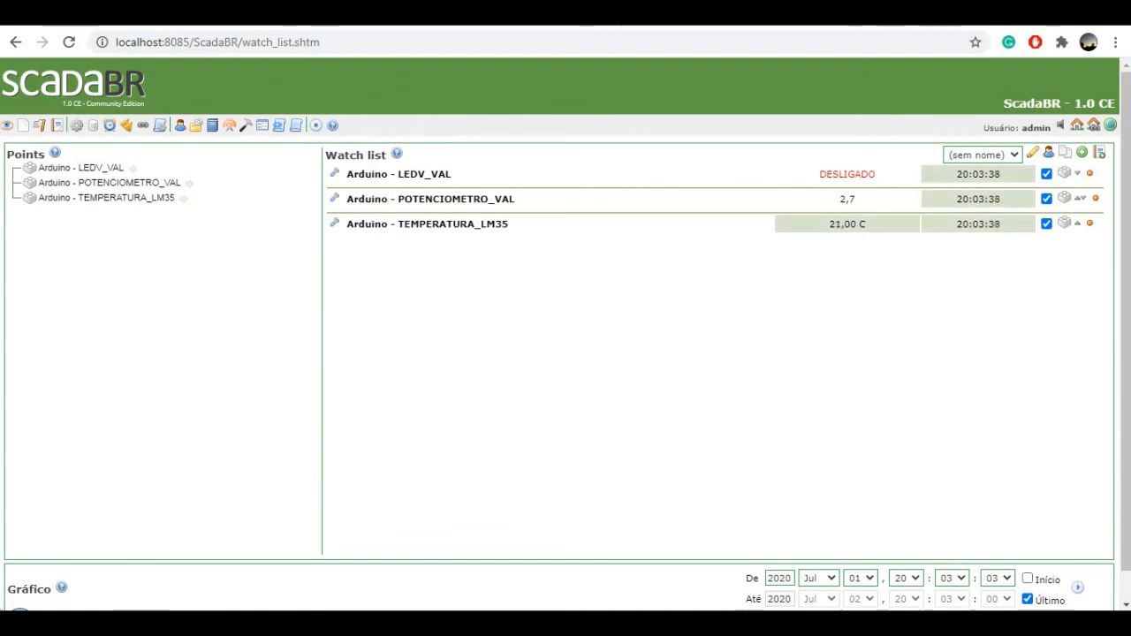
click(24, 125)
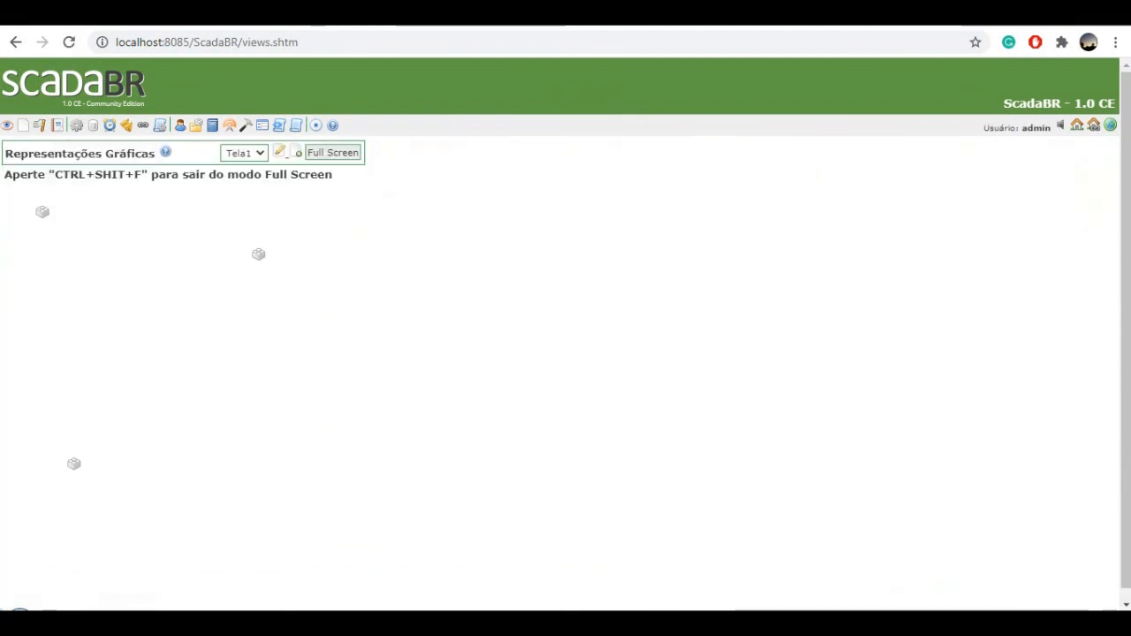